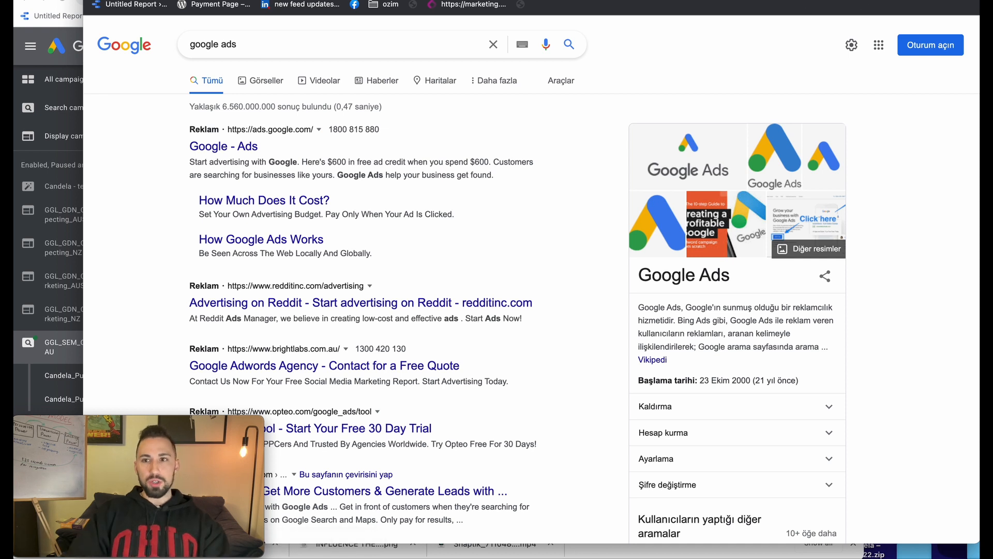
Reposition the browser window showing the Google results for 'google ads'
{"action": "left_click_drag", "start_coordinate": [462, 1], "coordinate": [447, 13]}
Search the 'Google Ads' suggestion and open the official Google Ads site
{"action": "left_click", "coordinate": [267, 63]}
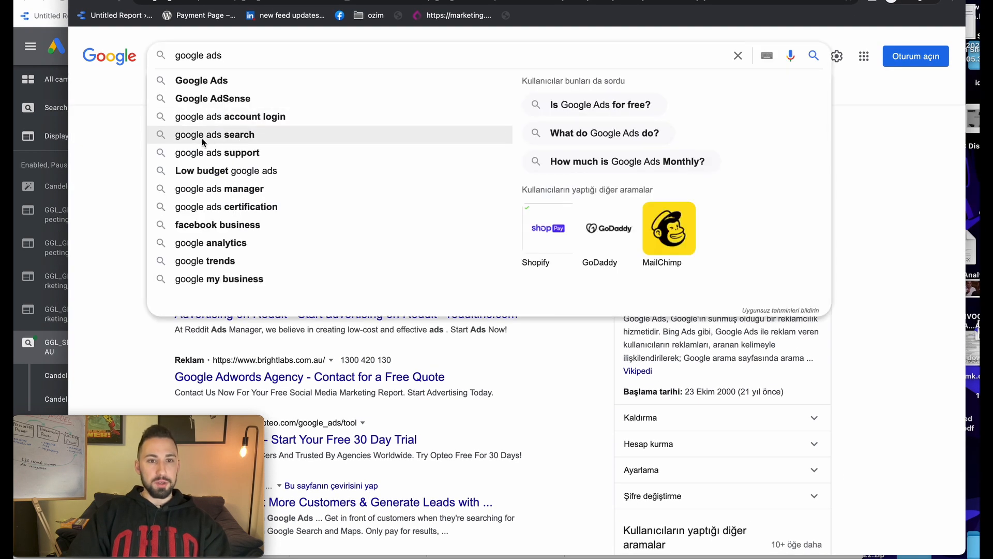
{"action": "left_click", "coordinate": [187, 80]}
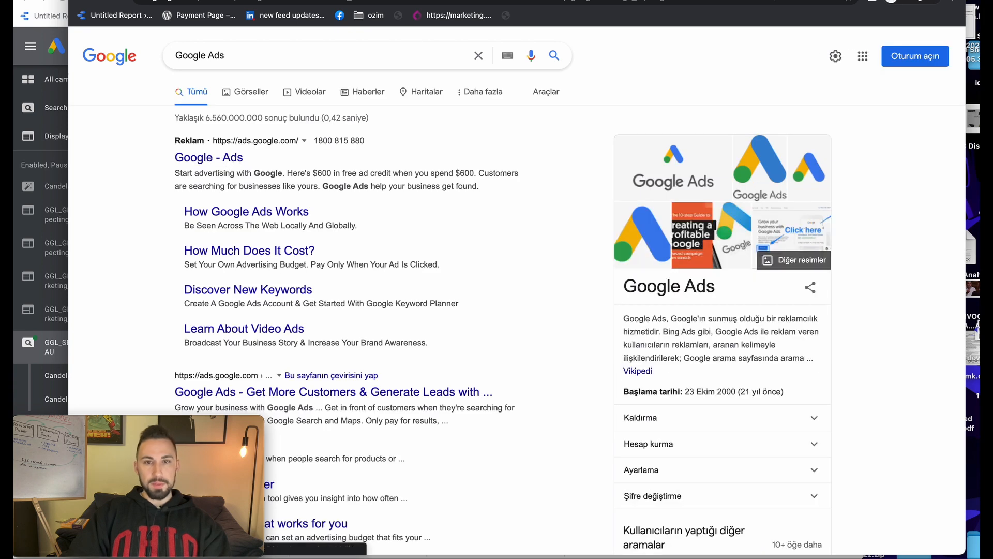
{"action": "left_click_drag", "start_coordinate": [543, 14], "coordinate": [541, 0]}
{"action": "left_click", "coordinate": [207, 151]}
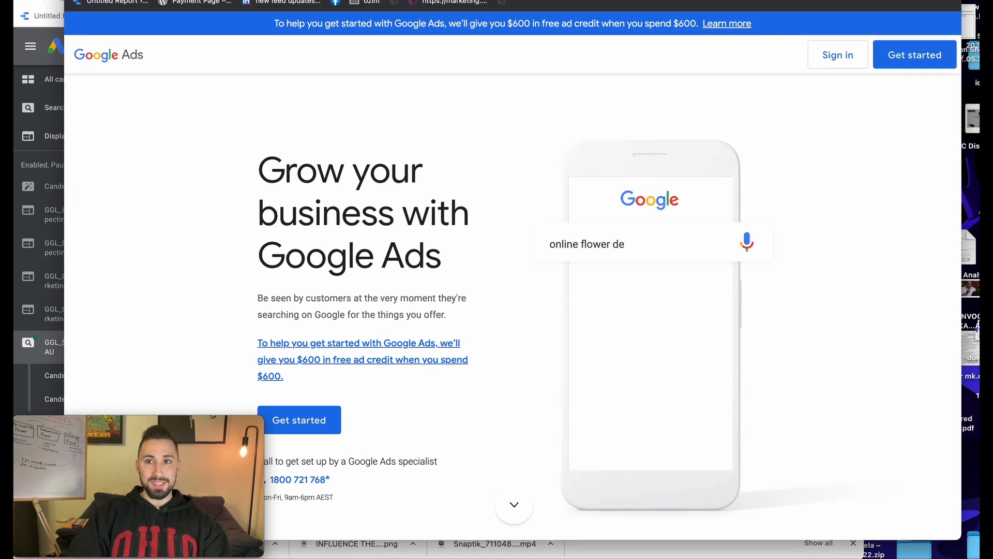
{"action": "left_click_drag", "start_coordinate": [540, 5], "coordinate": [584, 6]}
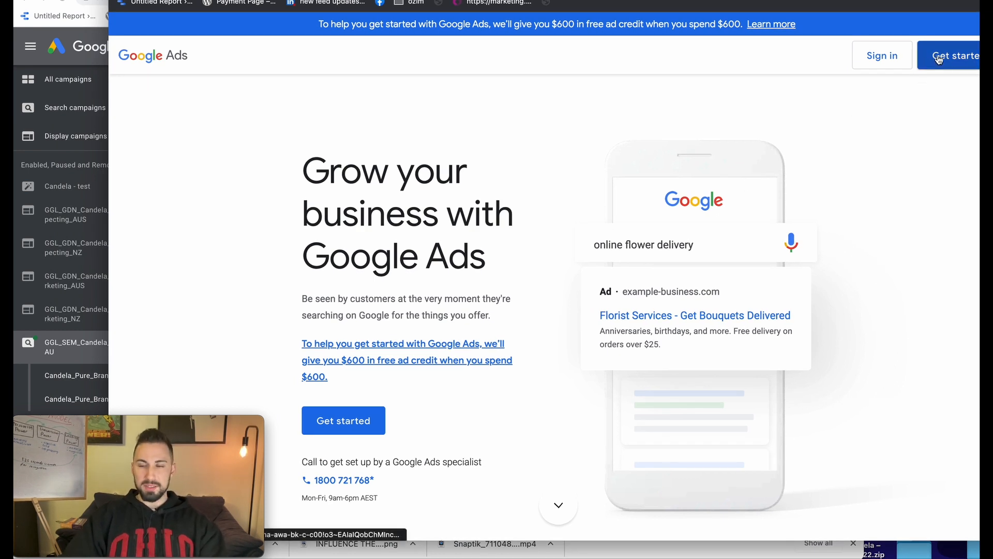
Start the Google Ads sign-up and switch the sign-in page to English (United Kingdom)
{"action": "left_click", "coordinate": [352, 409]}
{"action": "left_click", "coordinate": [536, 257]}
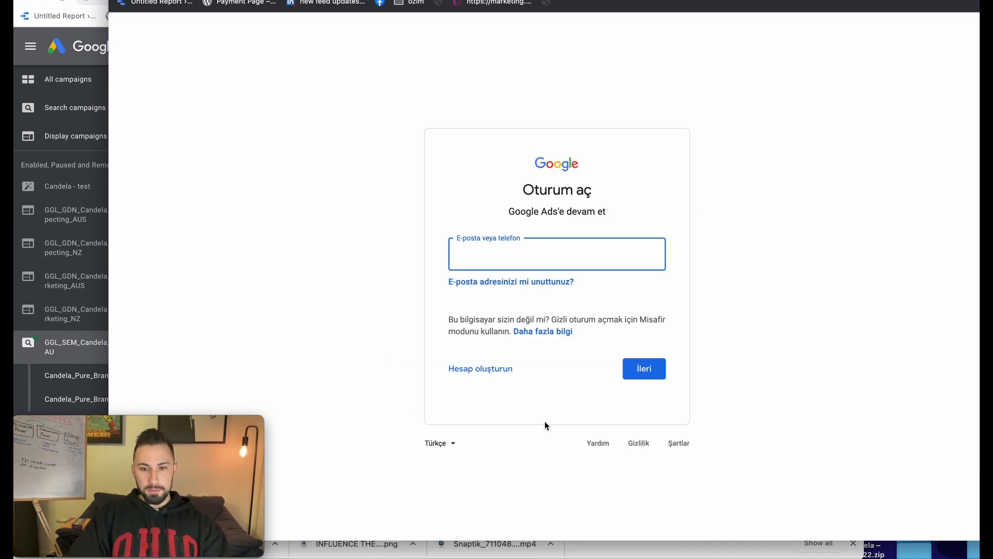
{"action": "left_click", "coordinate": [452, 442]}
{"action": "scroll", "coordinate": [483, 150], "scroll_direction": "up", "scroll_amount": 5}
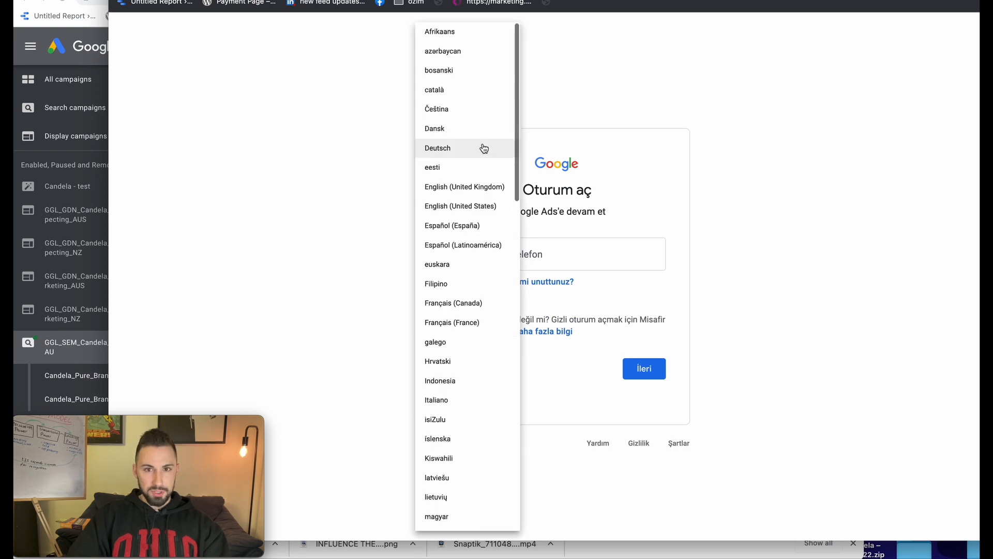
{"action": "scroll", "coordinate": [459, 197], "scroll_direction": "down", "scroll_amount": 1}
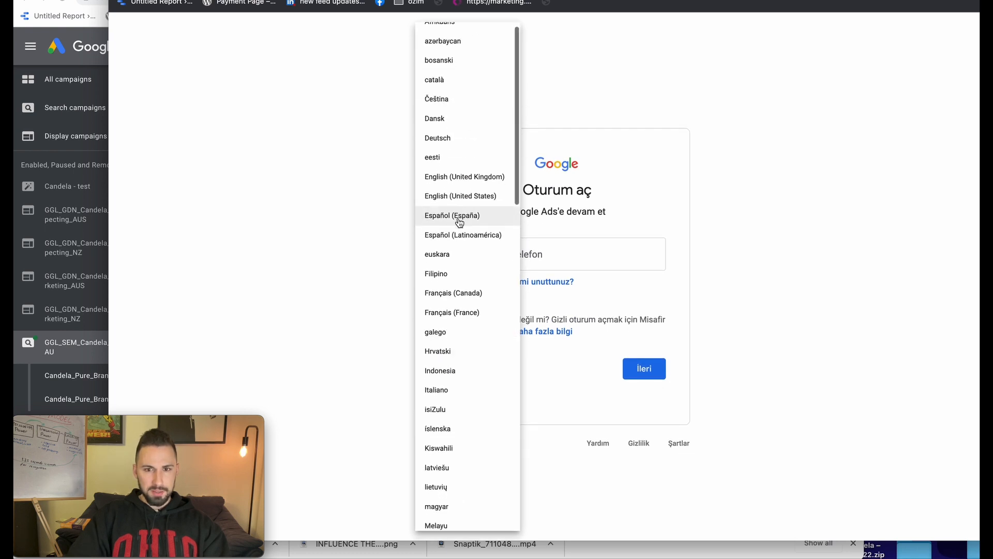
{"action": "left_click", "coordinate": [466, 177]}
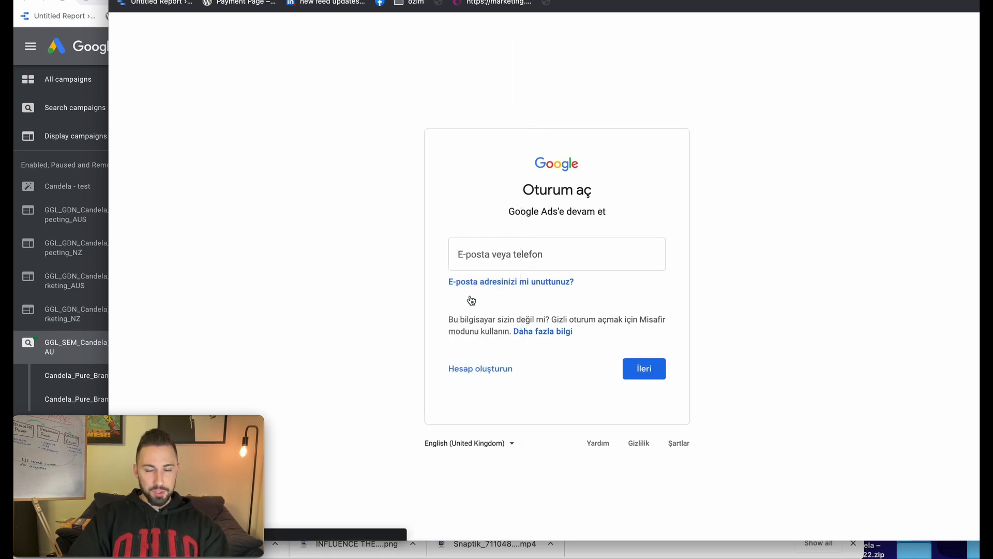
Sign in with the saved account e-mail and the account password
{"action": "type", "text": "o"}
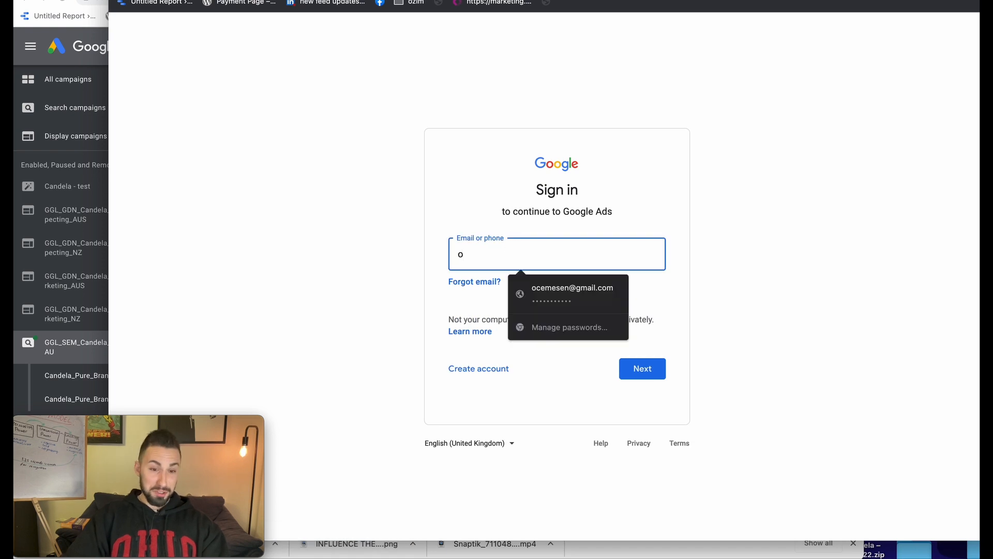
{"action": "left_click", "coordinate": [574, 288]}
{"action": "left_click", "coordinate": [574, 288]}
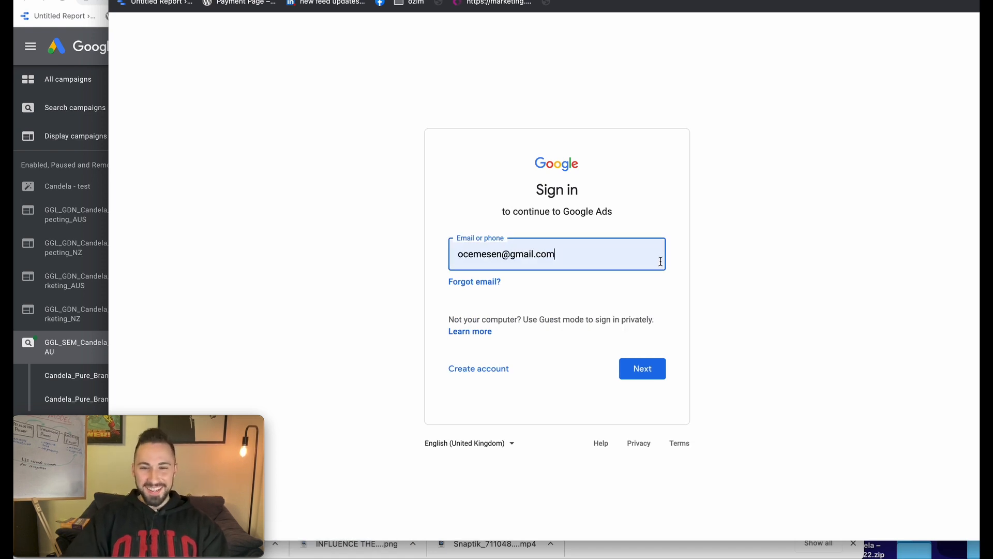
{"action": "left_click", "coordinate": [644, 368]}
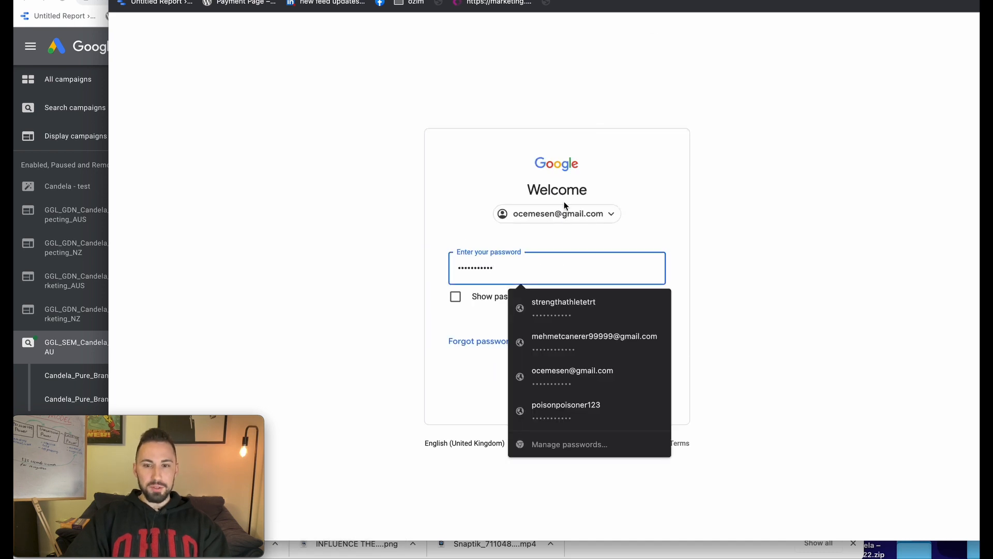
{"action": "left_click", "coordinate": [645, 343]}
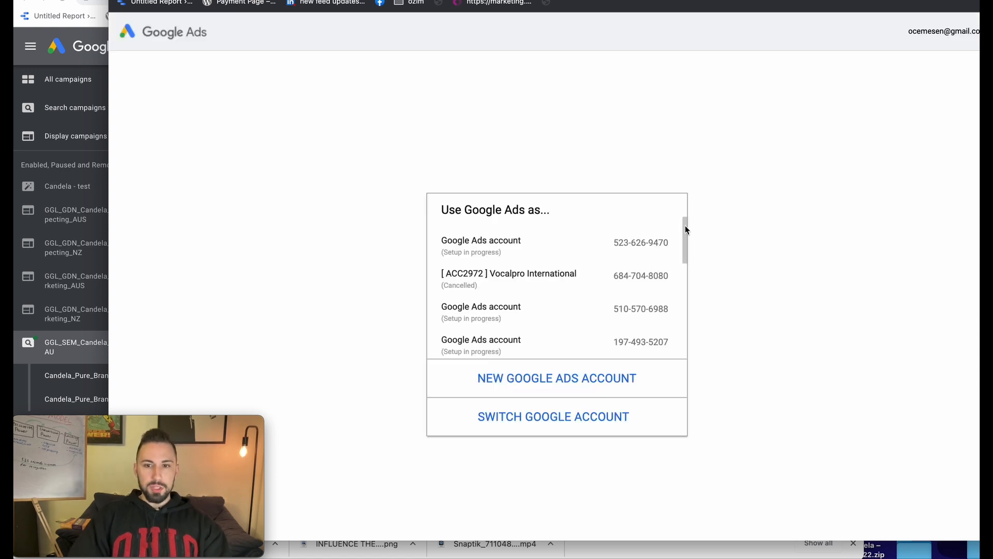
Look over the existing accounts, then choose to create a new Google Ads account
{"action": "scroll", "coordinate": [658, 264], "scroll_direction": "down", "scroll_amount": 5}
{"action": "scroll", "coordinate": [661, 266], "scroll_direction": "up", "scroll_amount": 5}
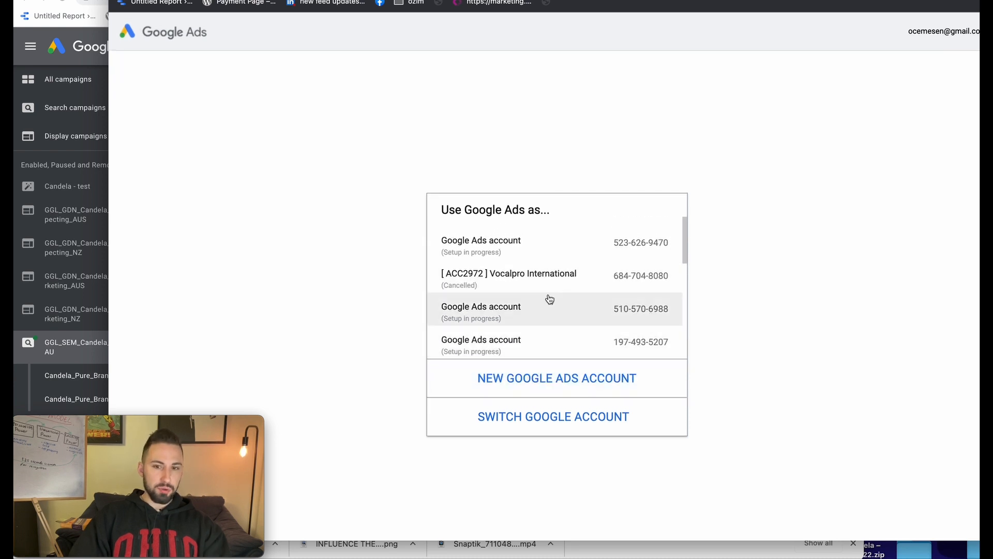
{"action": "scroll", "coordinate": [574, 297], "scroll_direction": "down", "scroll_amount": 5}
{"action": "scroll", "coordinate": [512, 262], "scroll_direction": "up", "scroll_amount": 4}
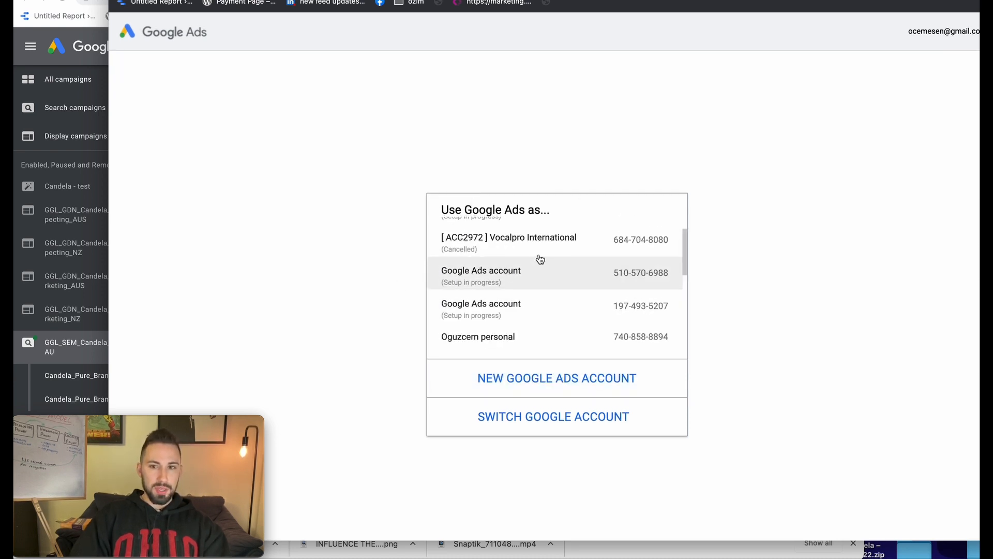
{"action": "scroll", "coordinate": [548, 279], "scroll_direction": "up", "scroll_amount": 1}
{"action": "scroll", "coordinate": [558, 337], "scroll_direction": "down", "scroll_amount": 5}
{"action": "left_click", "coordinate": [557, 380]}
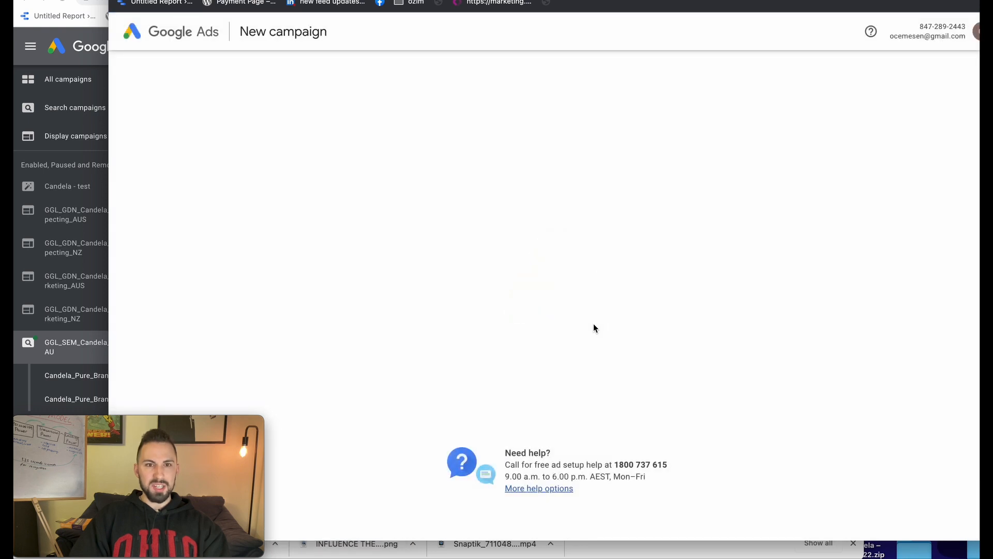
Scroll through the advertising goal options, where 'Get more calls' is checked
{"action": "scroll", "coordinate": [686, 225], "scroll_direction": "down", "scroll_amount": 2}
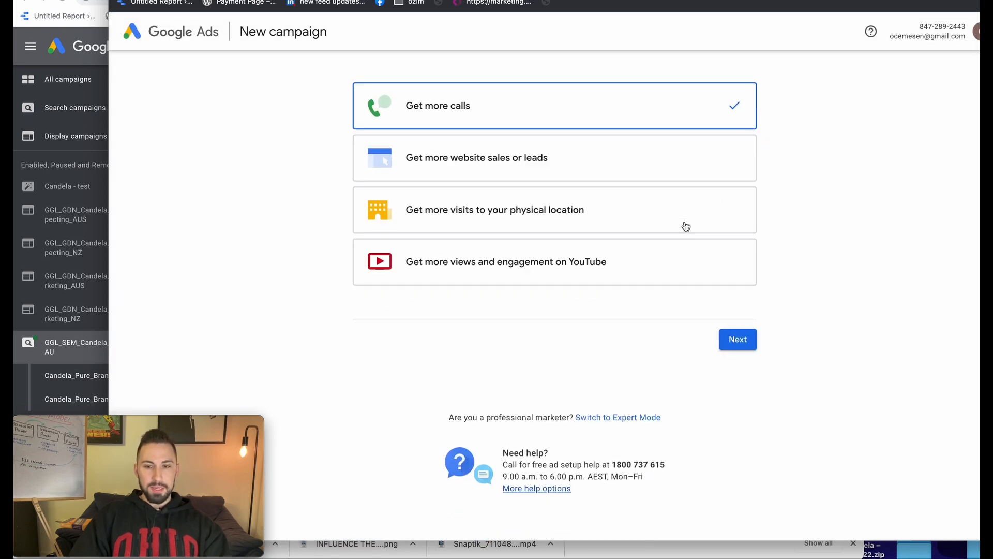
{"action": "scroll", "coordinate": [673, 235], "scroll_direction": "up", "scroll_amount": 2}
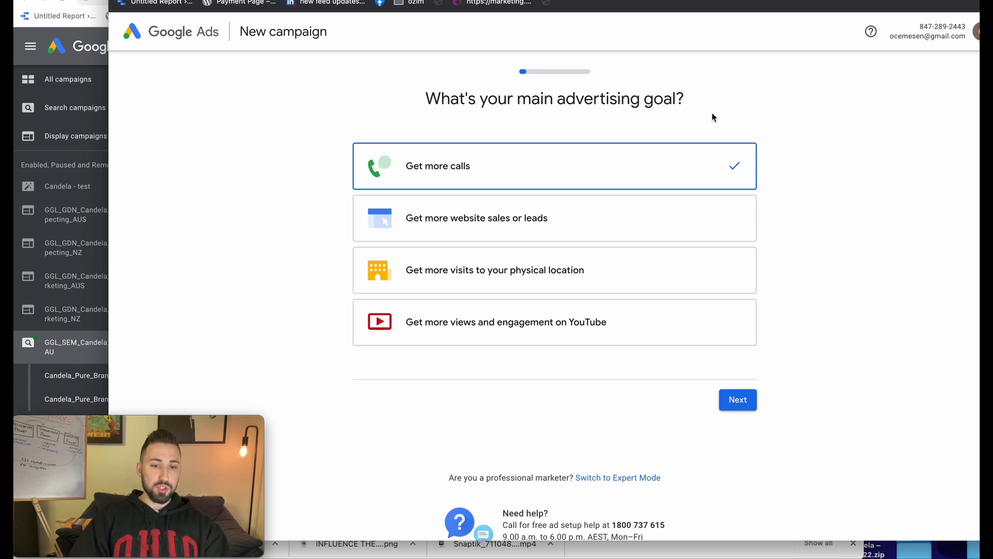
{"action": "scroll", "coordinate": [672, 311], "scroll_direction": "down", "scroll_amount": 2}
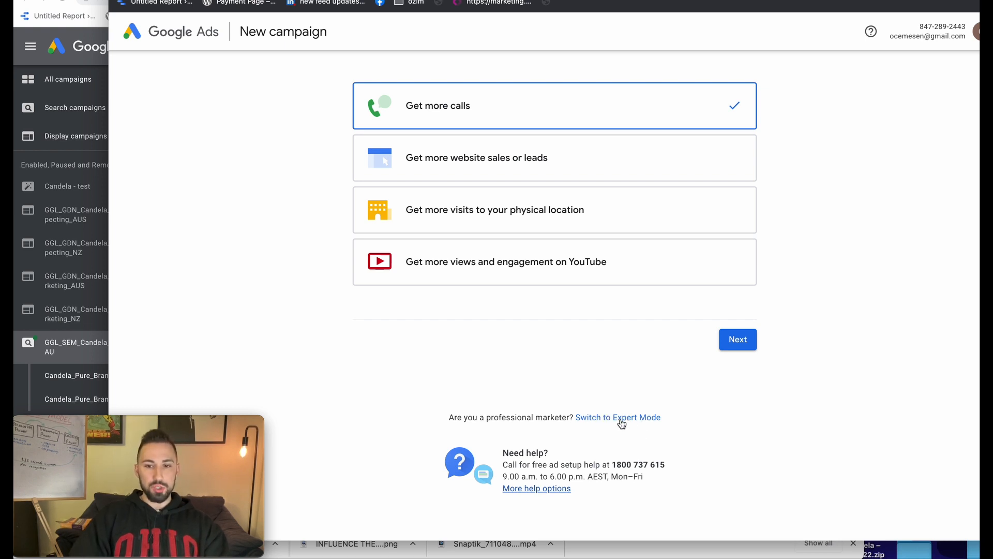
Switch to Expert Mode and review the eight campaign objectives offered
{"action": "left_click", "coordinate": [647, 417]}
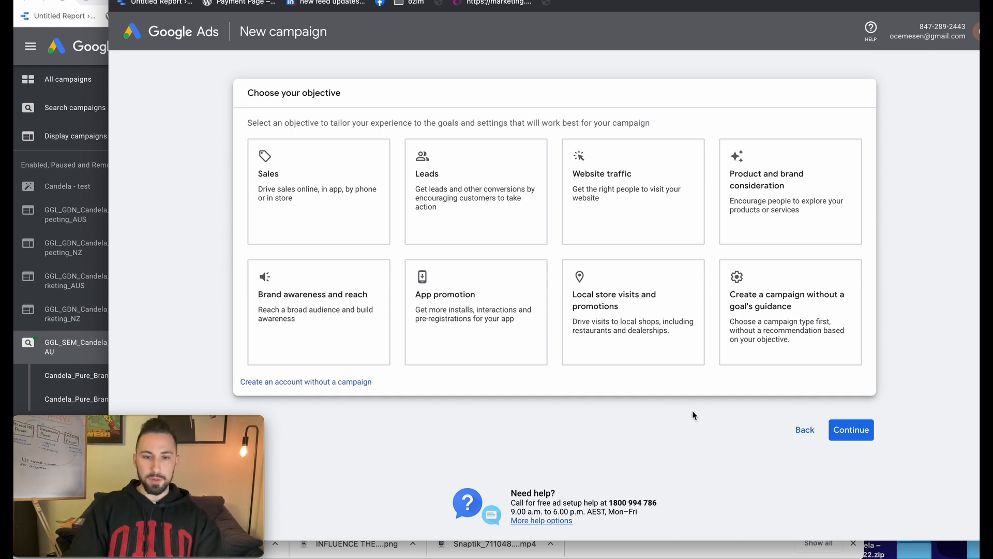
{"action": "scroll", "coordinate": [693, 415], "scroll_direction": "down", "scroll_amount": 1}
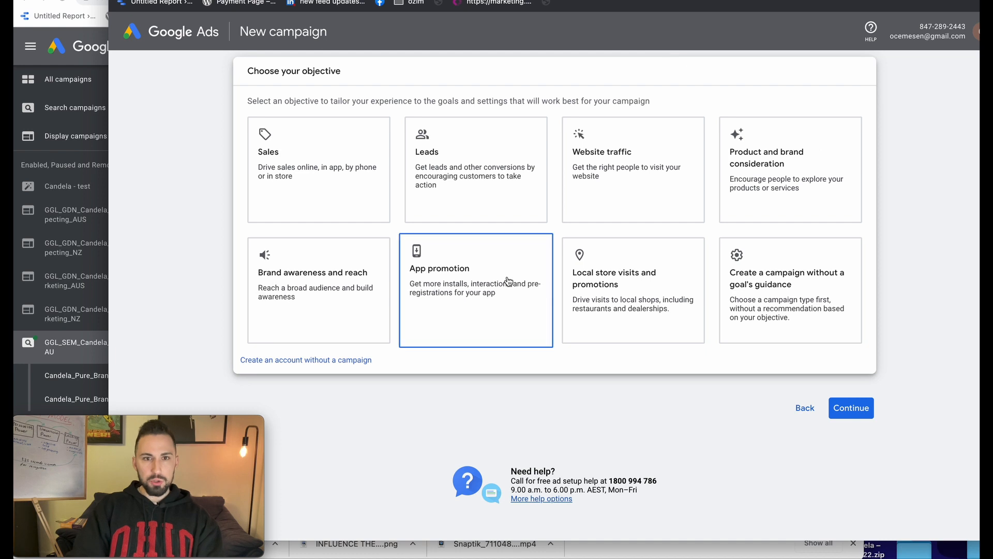
{"action": "scroll", "coordinate": [508, 281], "scroll_direction": "up", "scroll_amount": 1}
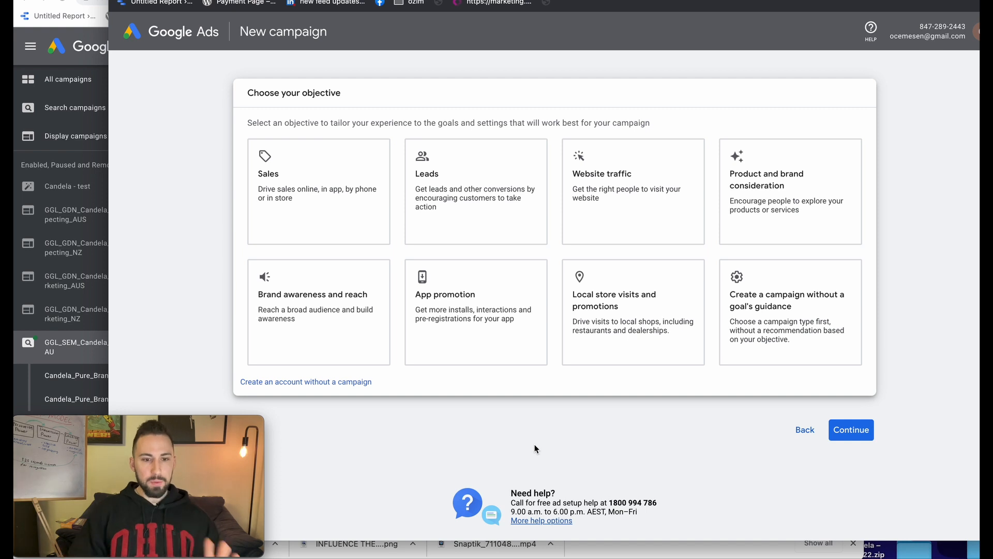
Create the account without a campaign: Australia billing, Sydney time, AUD, promotional tips declined
{"action": "left_click", "coordinate": [290, 383]}
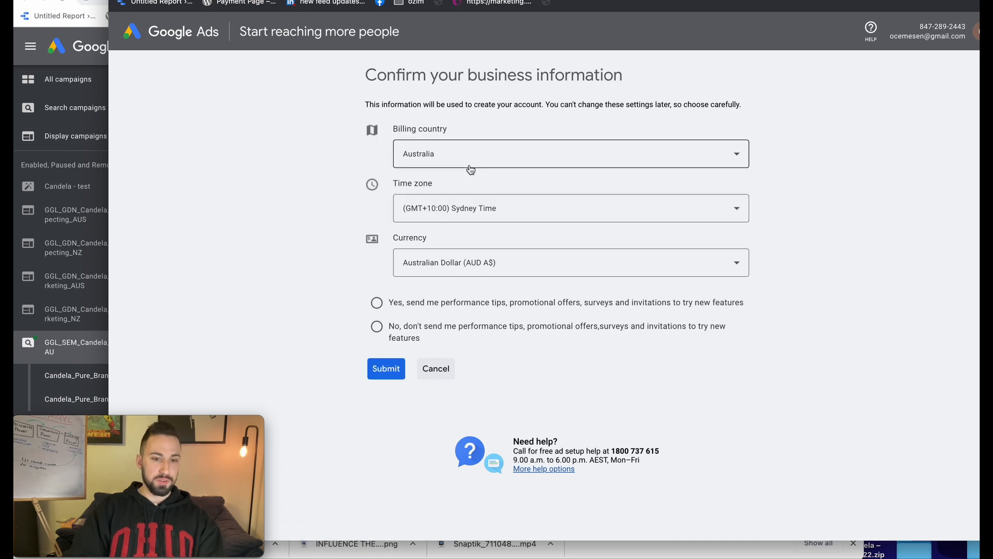
{"action": "left_click", "coordinate": [471, 169]}
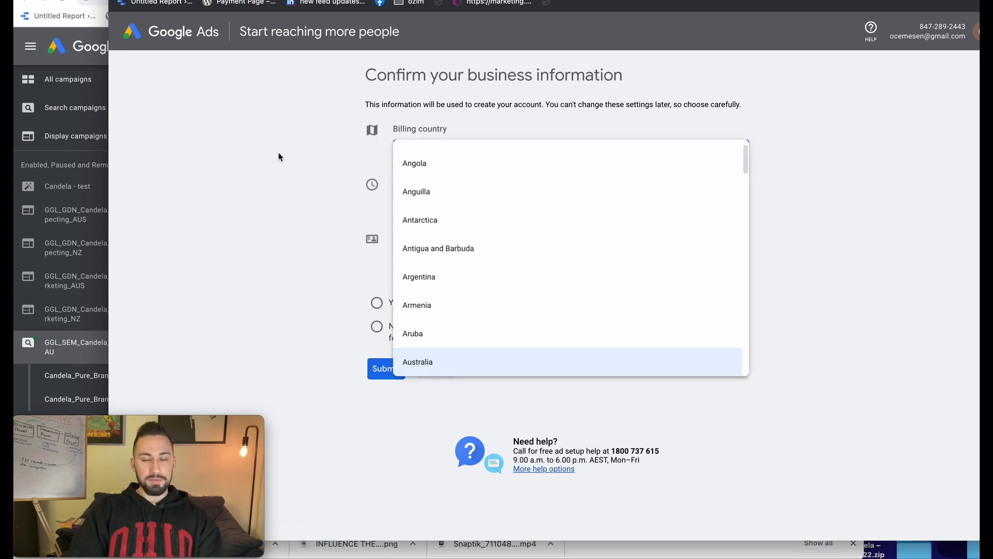
{"action": "left_click", "coordinate": [215, 208]}
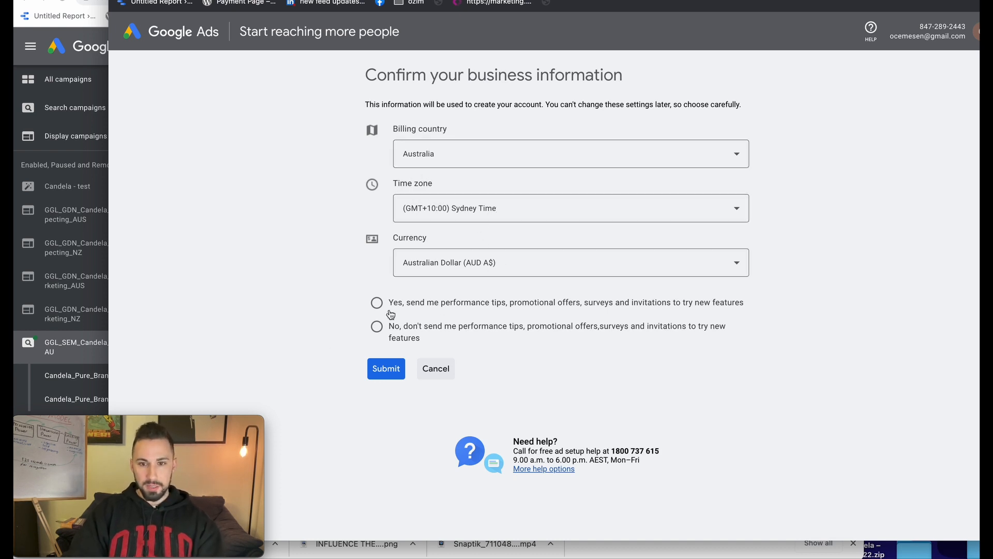
{"action": "left_click", "coordinate": [378, 327]}
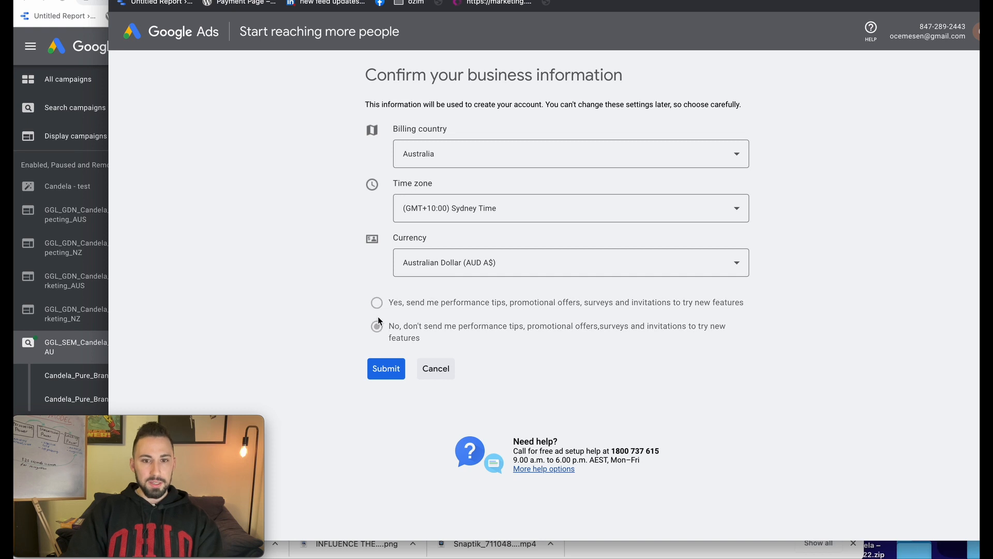
{"action": "left_click", "coordinate": [386, 368]}
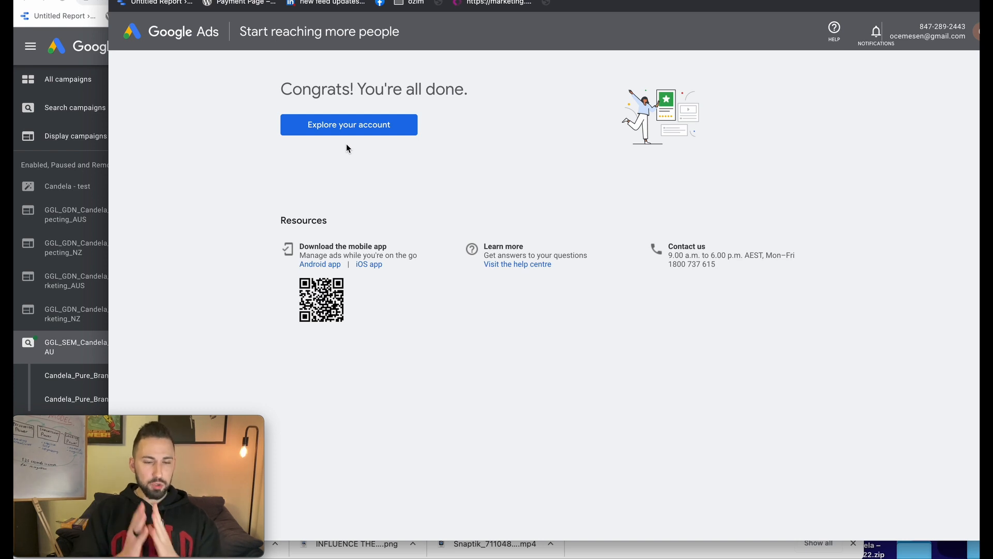
Go to the new account's Overview page, which has no campaigns yet
{"action": "left_click", "coordinate": [352, 125]}
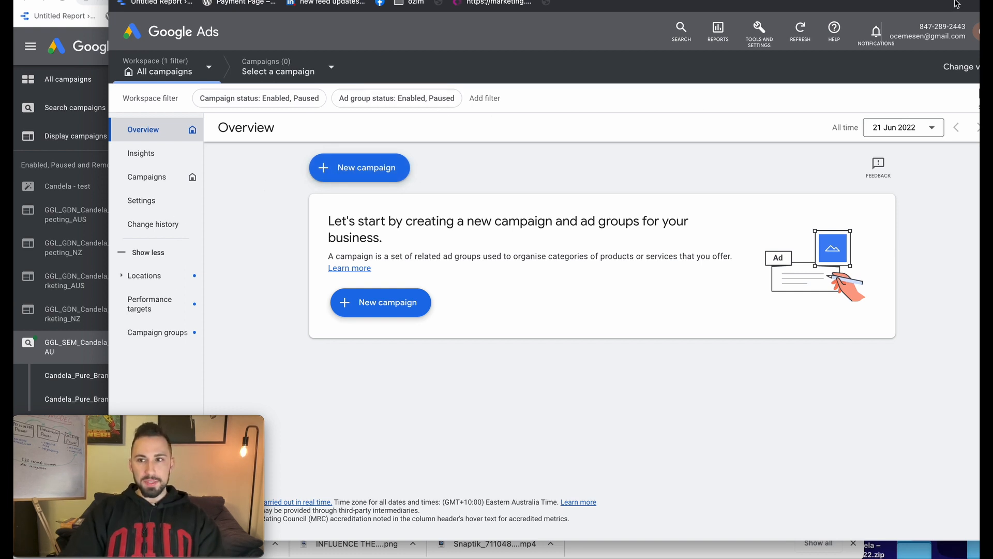
{"action": "left_click_drag", "start_coordinate": [569, 1], "coordinate": [479, 11]}
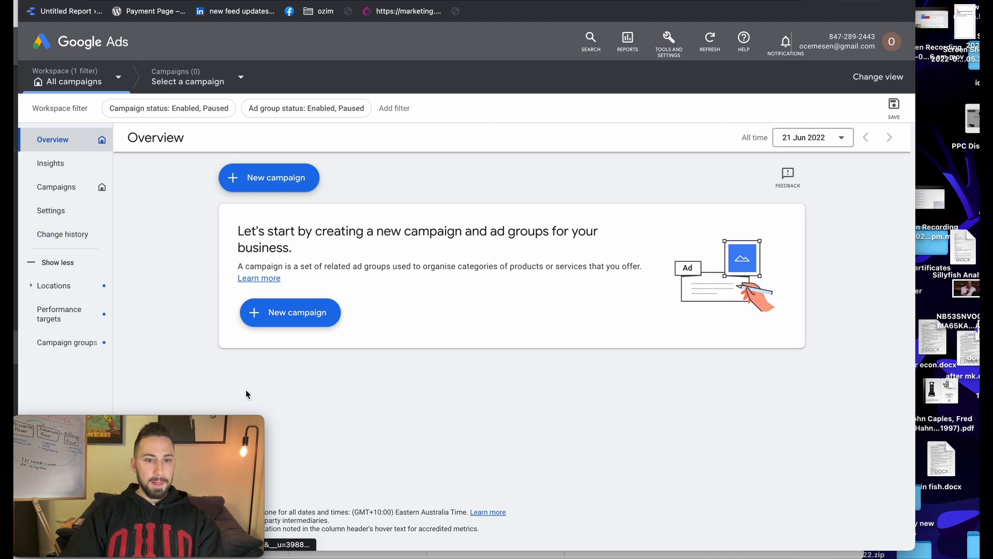
{"action": "mouse_move", "coordinate": [184, 427]}
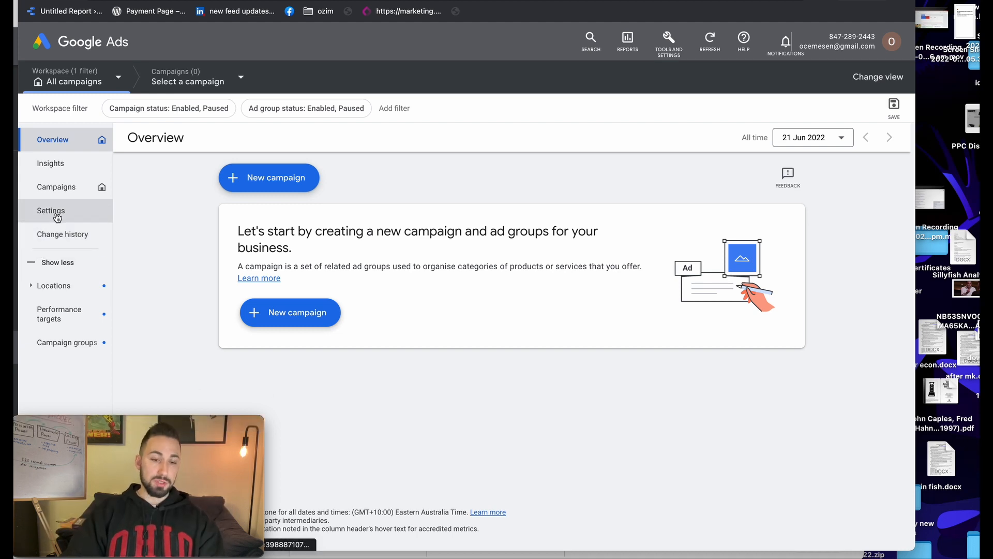
{"action": "left_click", "coordinate": [667, 46]}
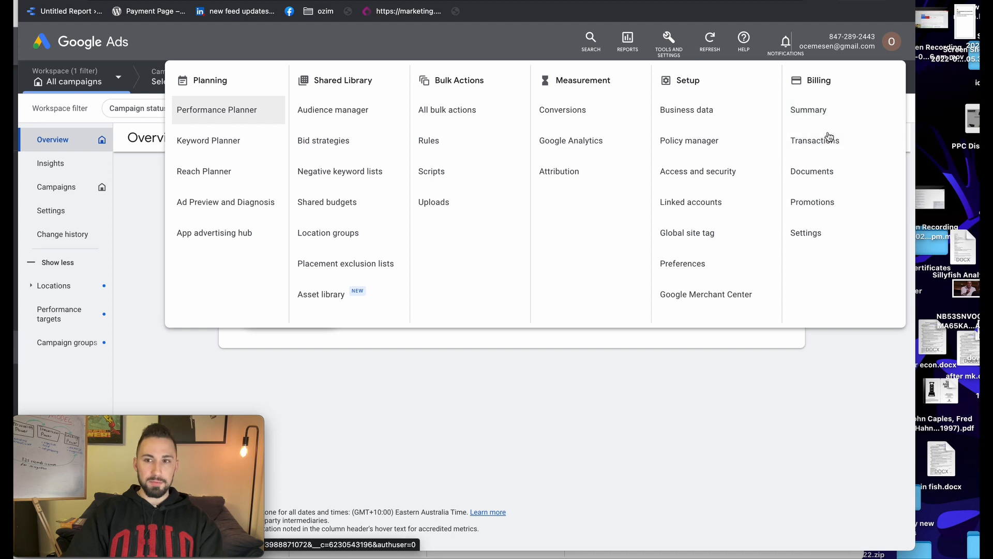
{"action": "left_click", "coordinate": [796, 230]}
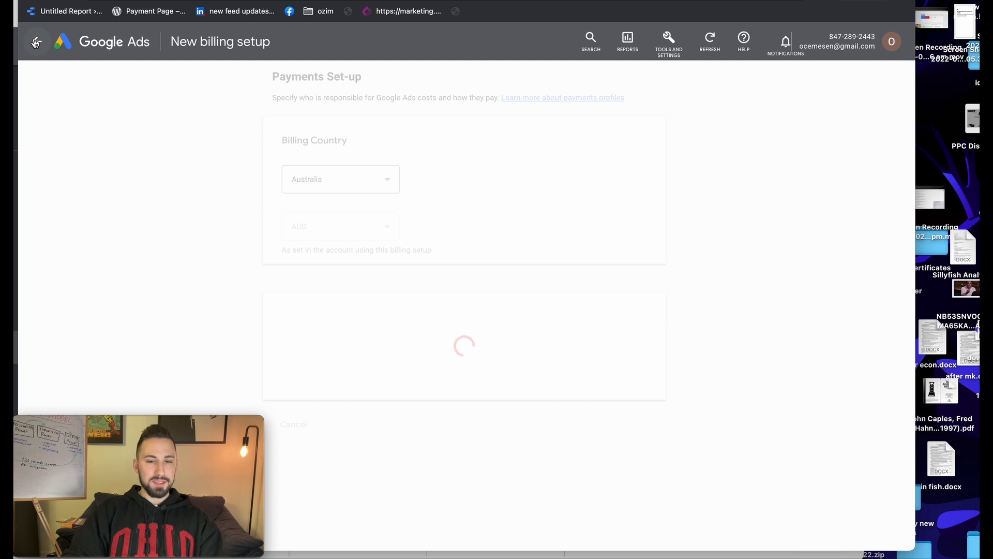
{"action": "left_click", "coordinate": [35, 43]}
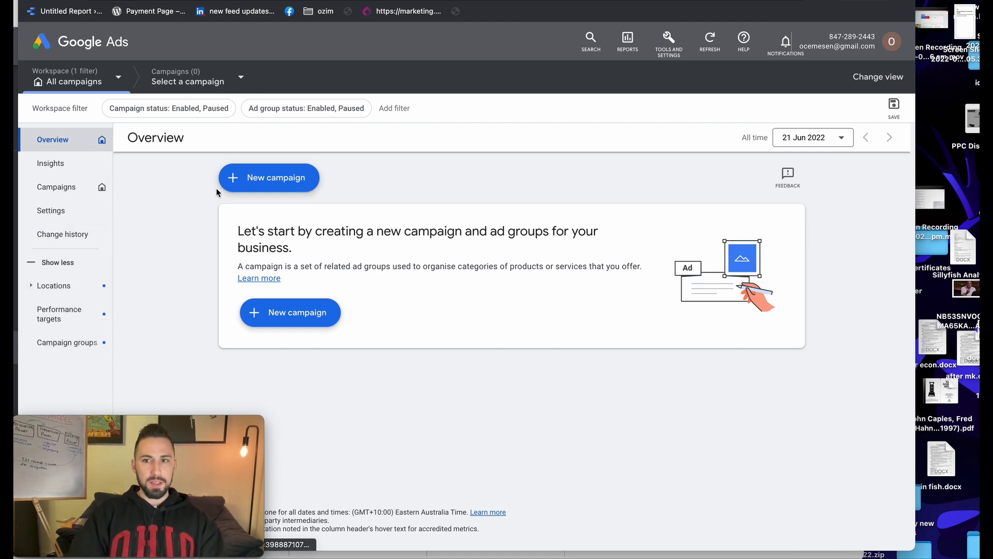
Start a new campaign without a goal's guidance
{"action": "left_click", "coordinate": [257, 179]}
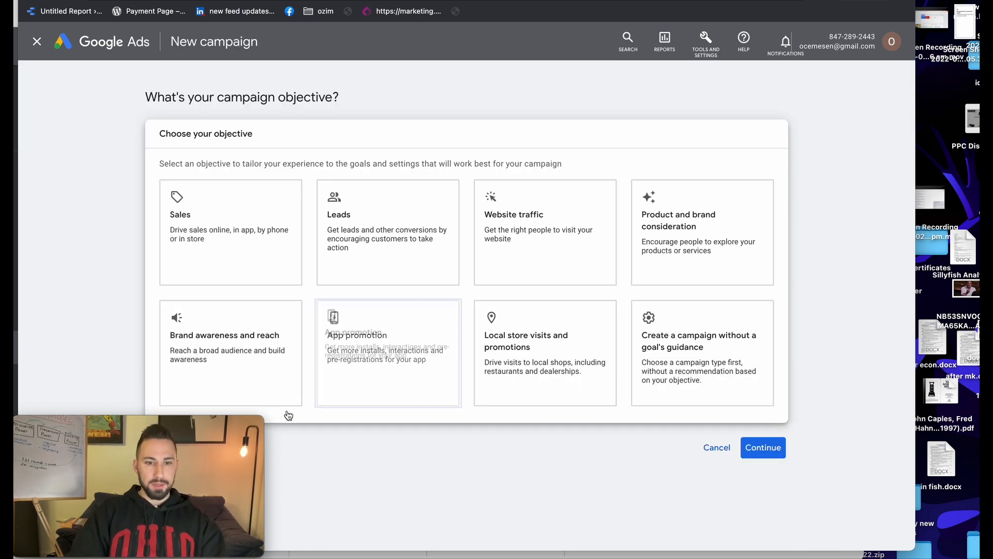
{"action": "left_click_drag", "start_coordinate": [243, 420], "coordinate": [228, 441]}
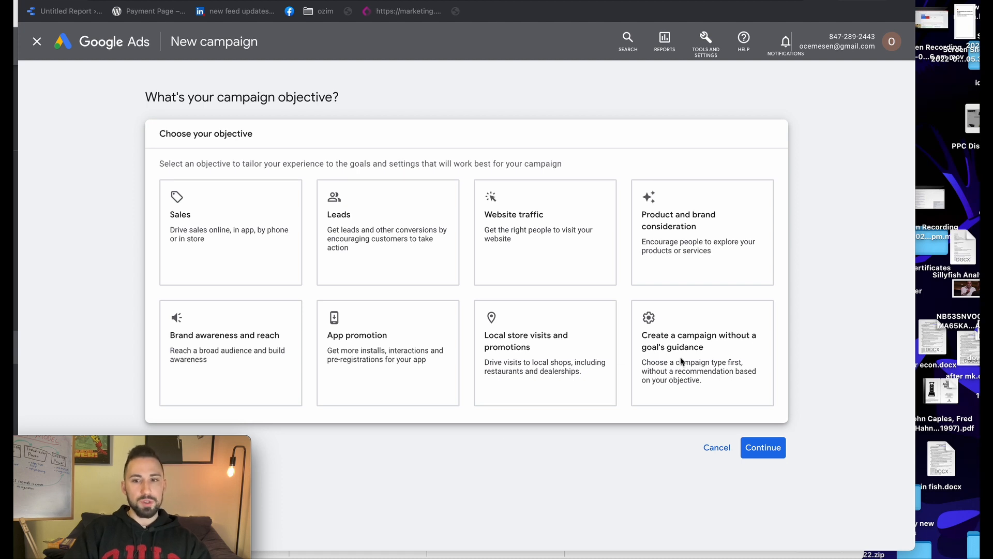
{"action": "left_click", "coordinate": [698, 342]}
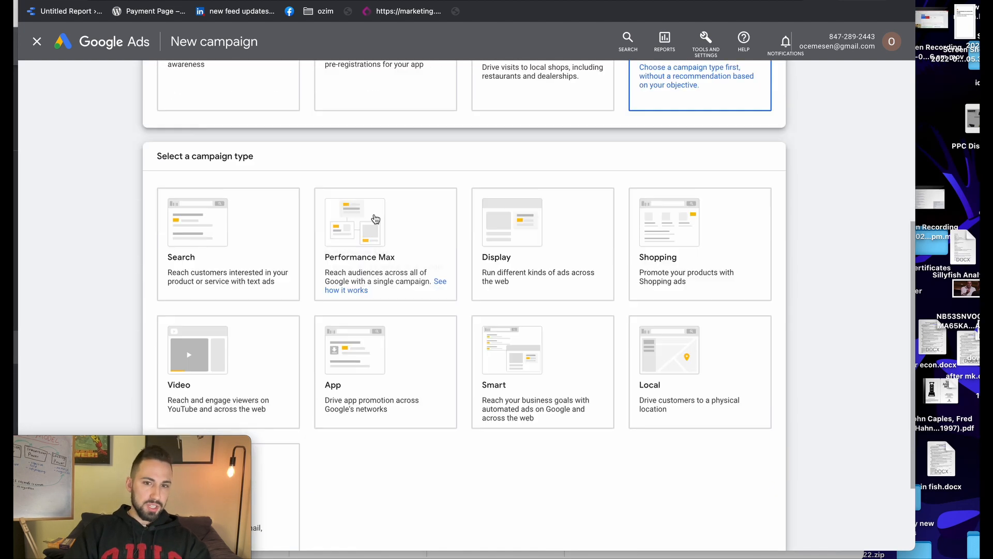
Choose Search as the campaign type with Website visits as the desired result
{"action": "scroll", "coordinate": [395, 225], "scroll_direction": "up", "scroll_amount": 7}
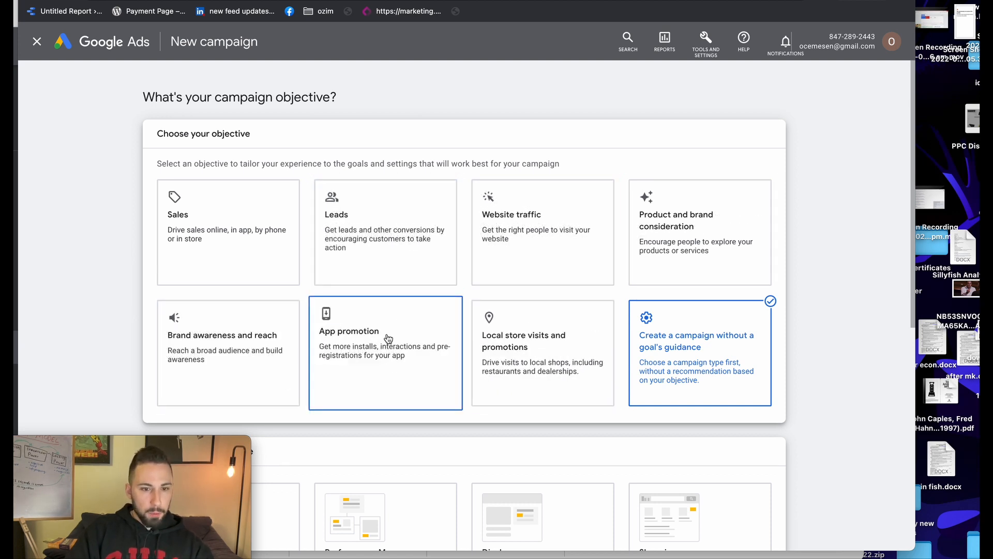
{"action": "scroll", "coordinate": [387, 340], "scroll_direction": "down", "scroll_amount": 2}
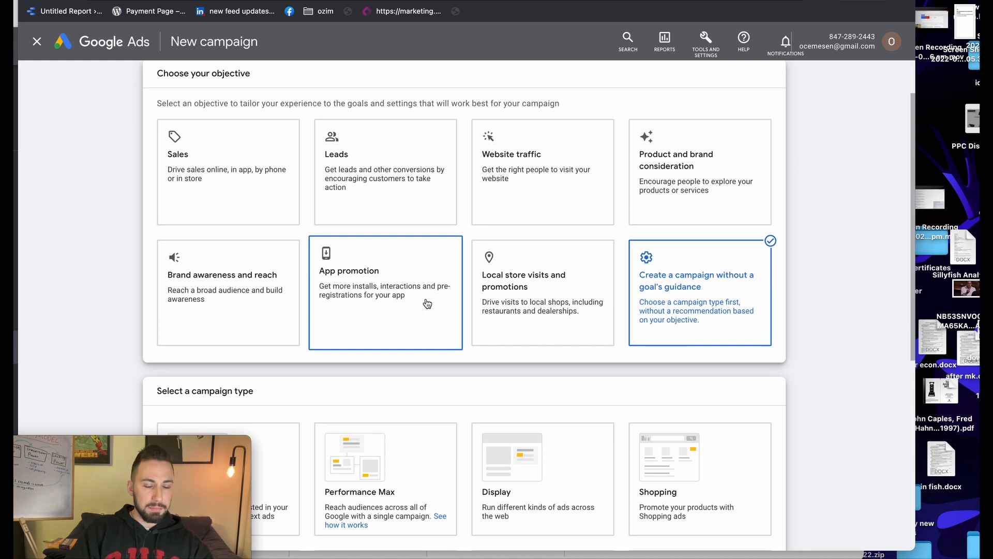
{"action": "scroll", "coordinate": [415, 306], "scroll_direction": "down", "scroll_amount": 4}
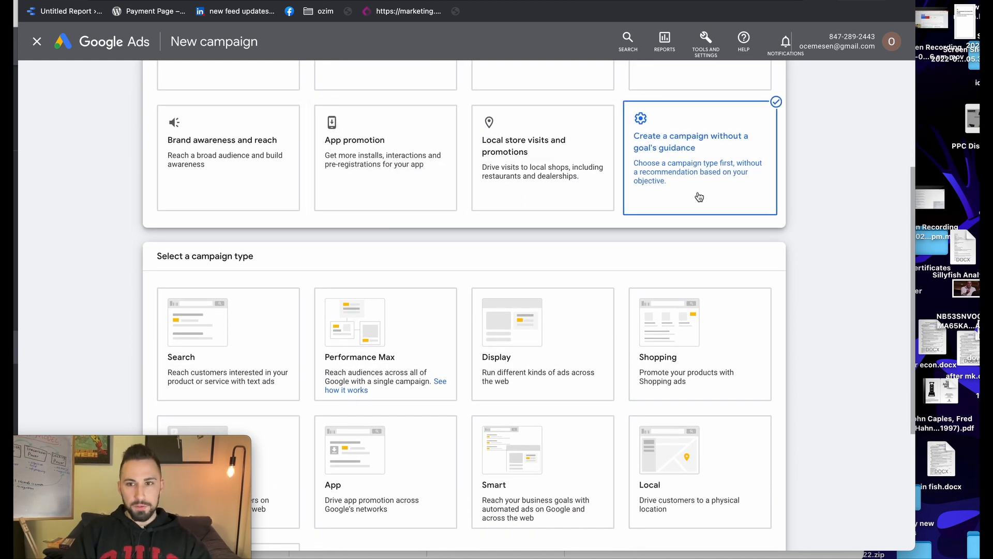
{"action": "scroll", "coordinate": [587, 346], "scroll_direction": "down", "scroll_amount": 5}
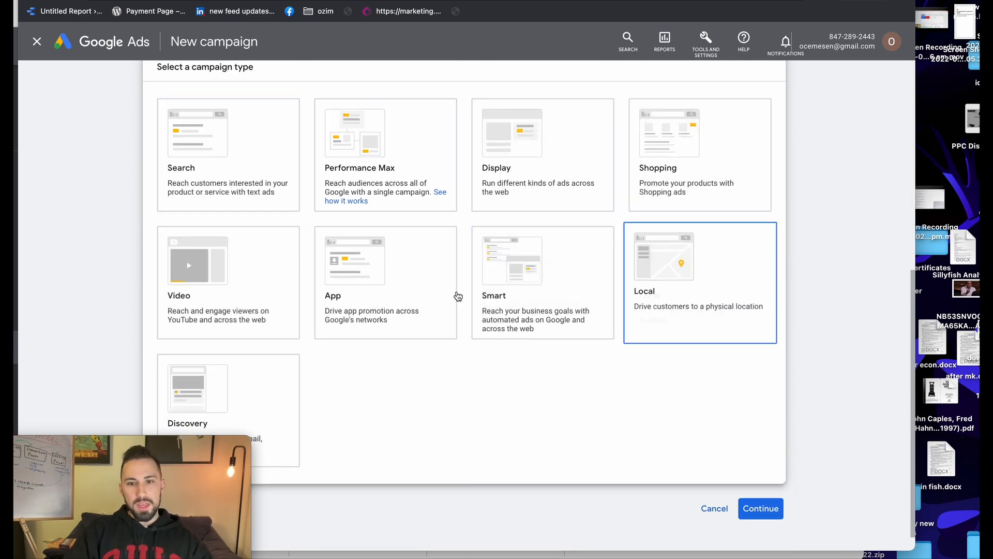
{"action": "left_click", "coordinate": [282, 320]}
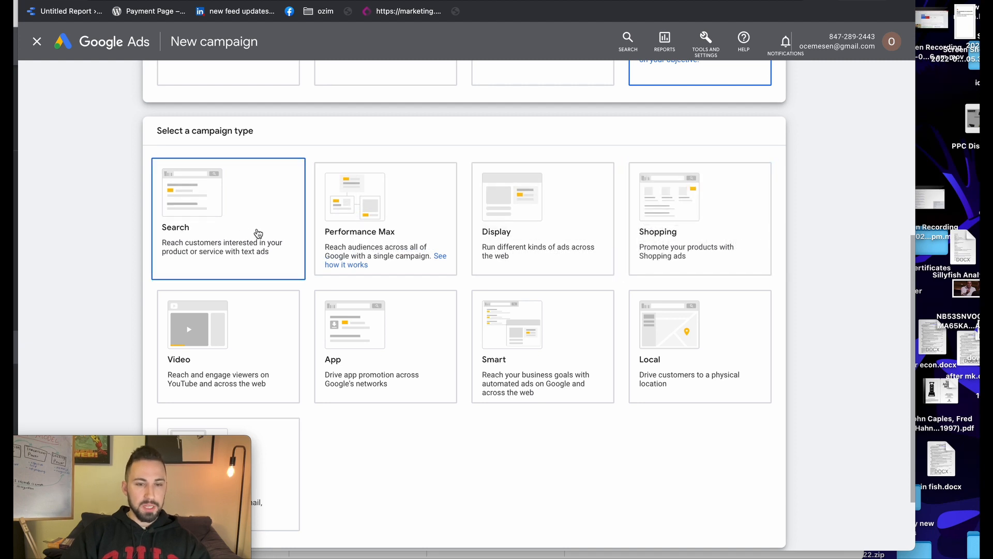
{"action": "left_click", "coordinate": [225, 204]}
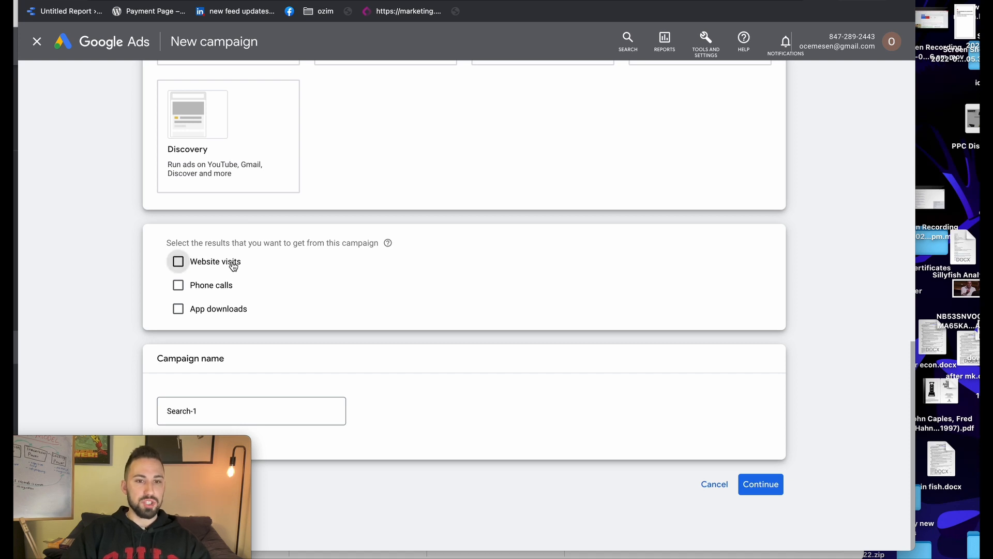
{"action": "left_click", "coordinate": [233, 265]}
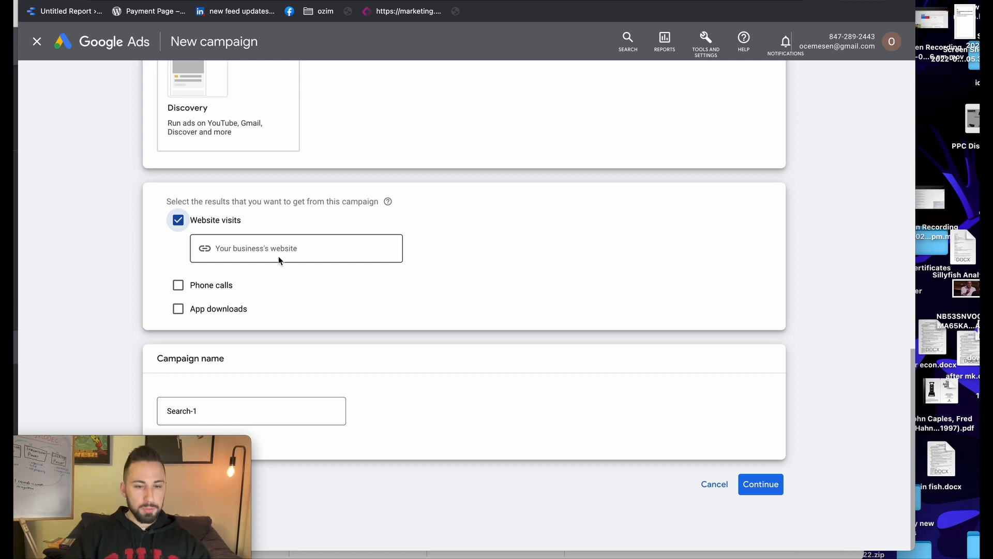
Replace the default campaign name 'Search-1' with 'Example' in the Campaign name field
{"action": "left_click", "coordinate": [280, 410]}
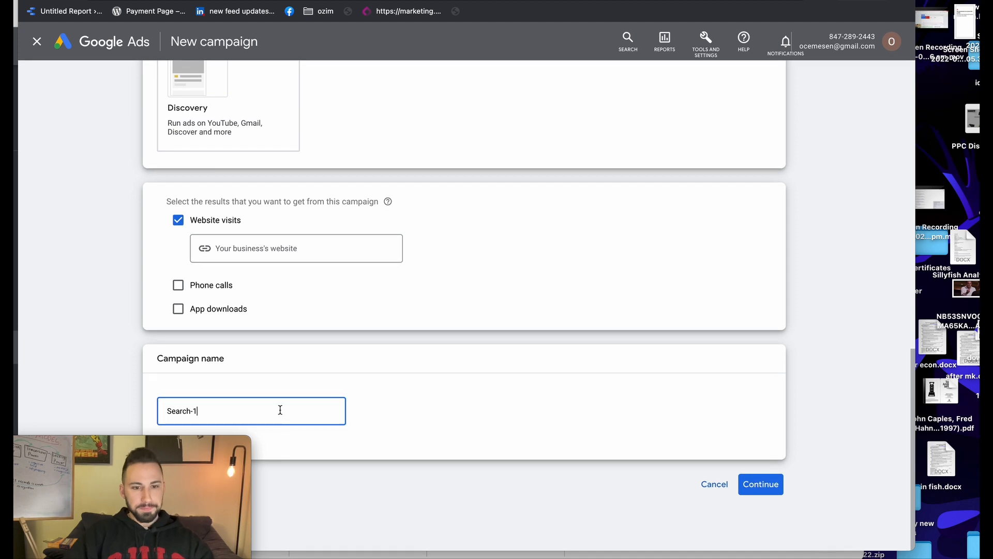
{"action": "key", "text": "super+a"}
{"action": "type", "text": "E"}
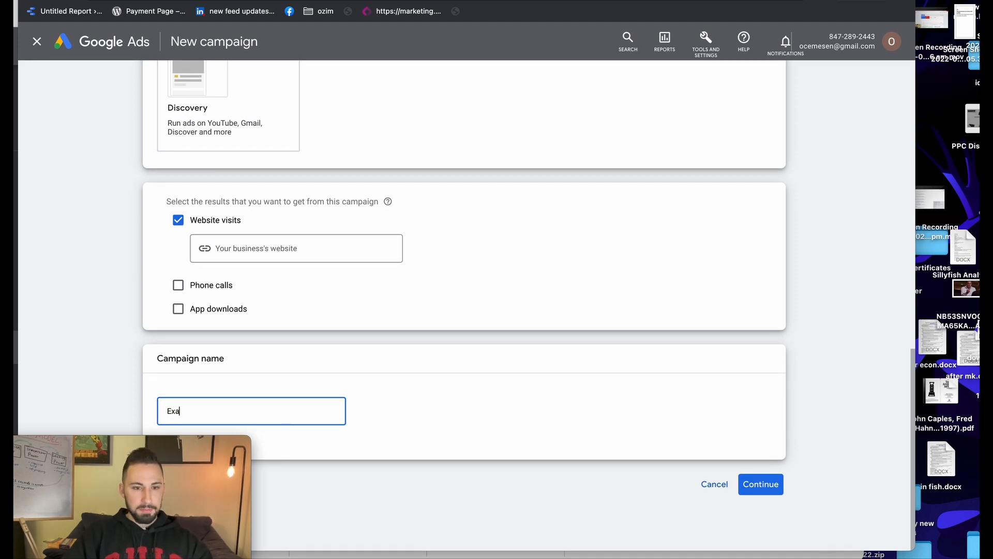
{"action": "type", "text": "xample"}
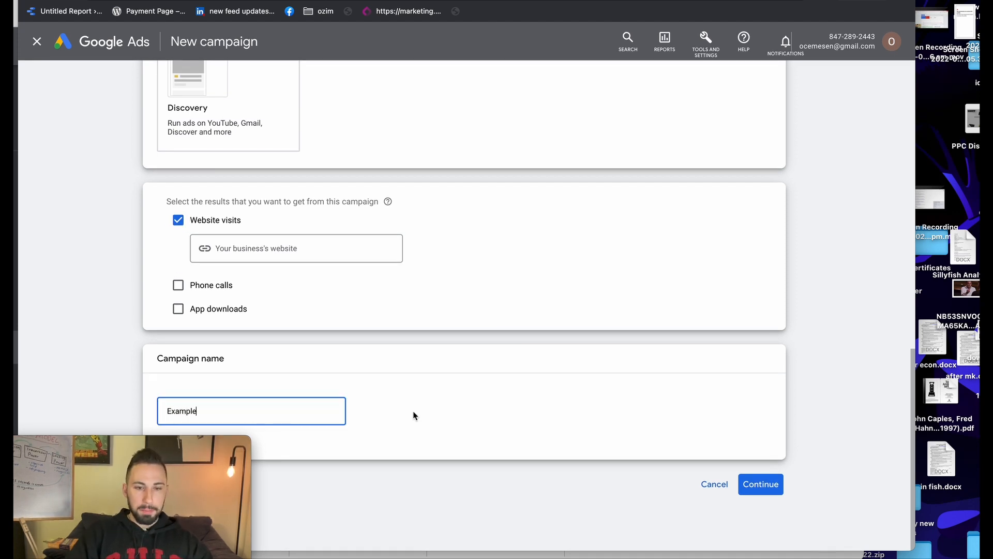
{"action": "left_click", "coordinate": [462, 408]}
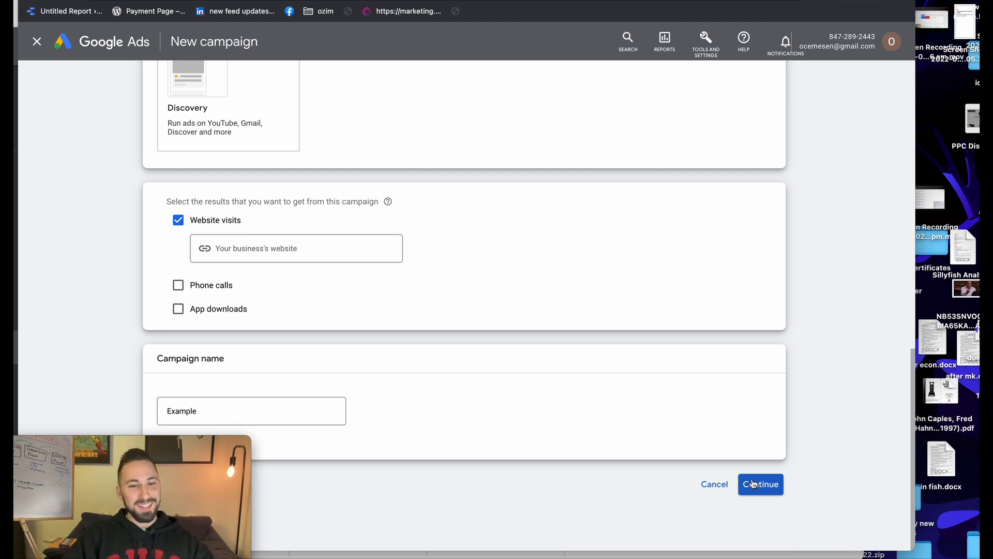
Advance to Campaign settings and keep the bidding focus on Clicks with Maximise Clicks
{"action": "left_click", "coordinate": [749, 484]}
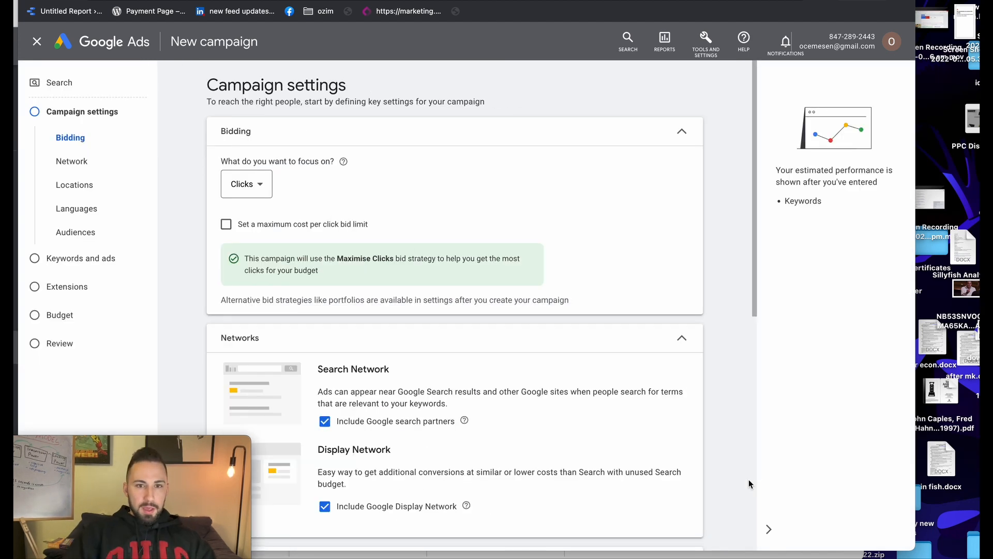
{"action": "left_click", "coordinate": [261, 191]}
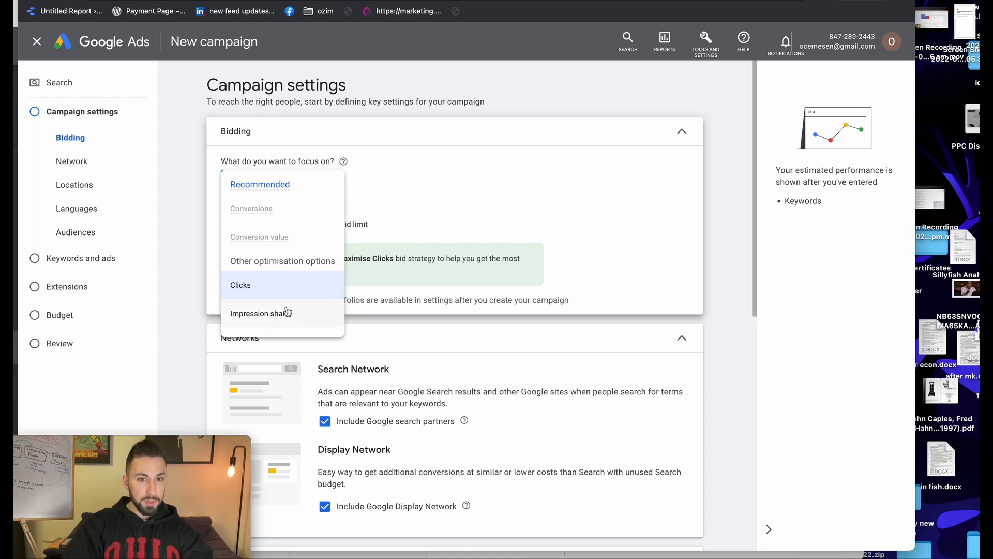
{"action": "left_click", "coordinate": [464, 226]}
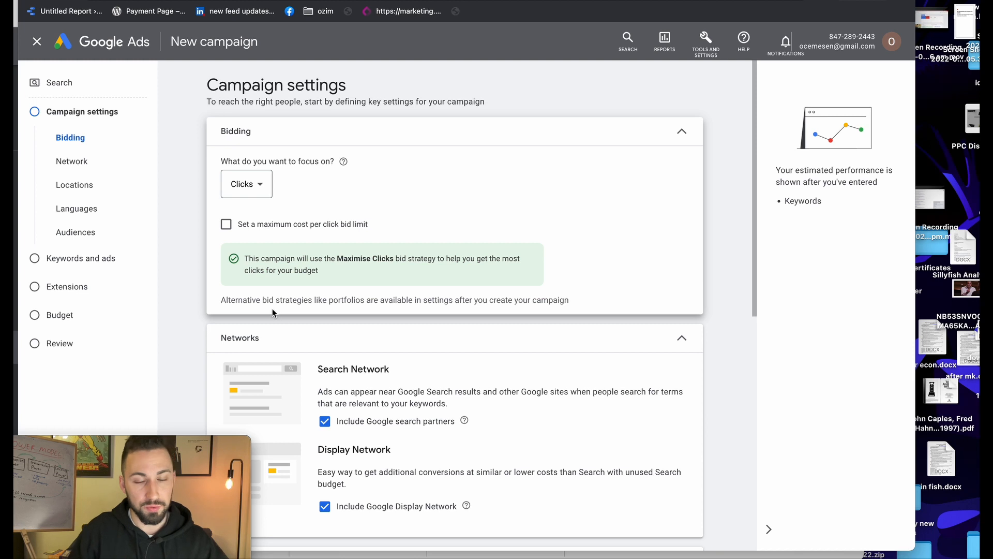
{"action": "left_click_drag", "start_coordinate": [221, 301], "coordinate": [569, 301]}
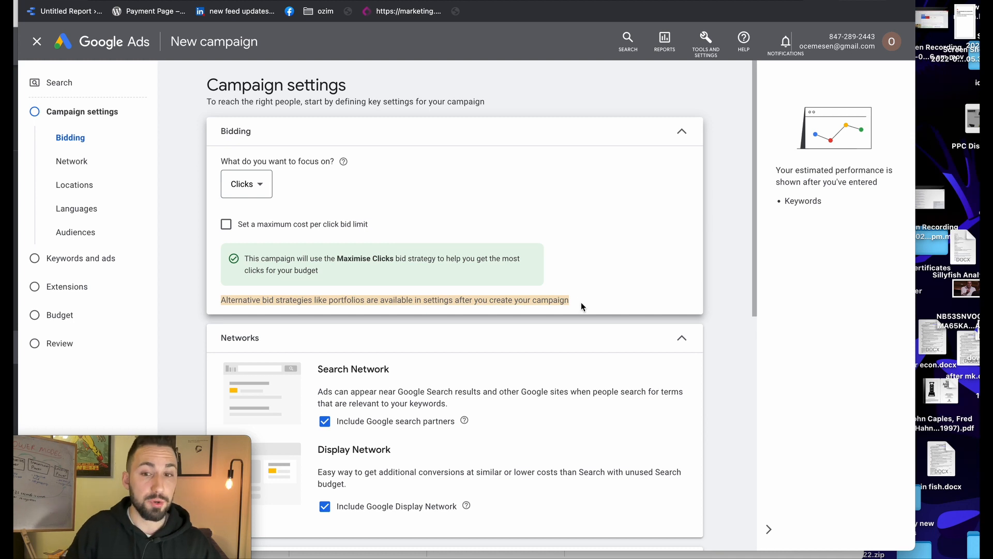
{"action": "left_click", "coordinate": [581, 303]}
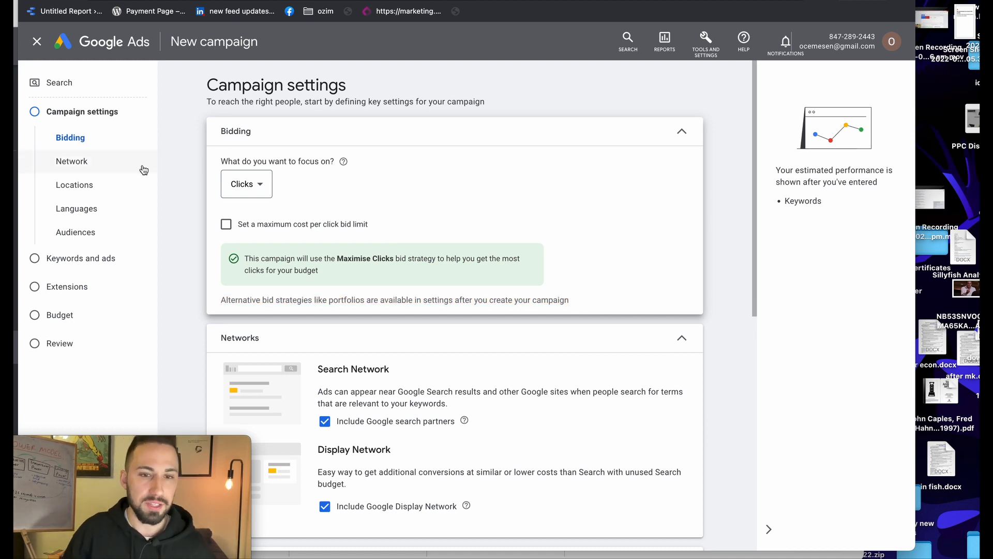
{"action": "left_click", "coordinate": [238, 187]}
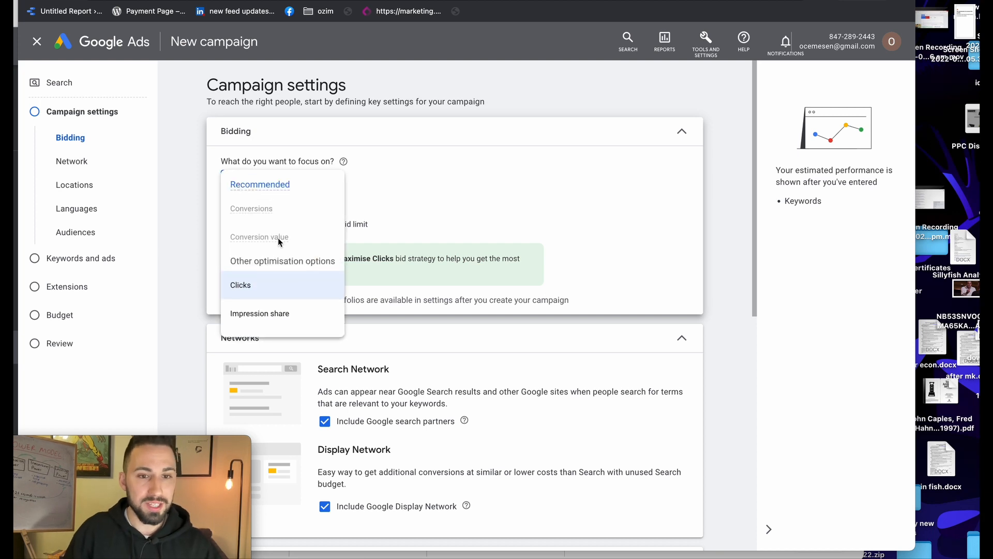
{"action": "left_click", "coordinate": [467, 217]}
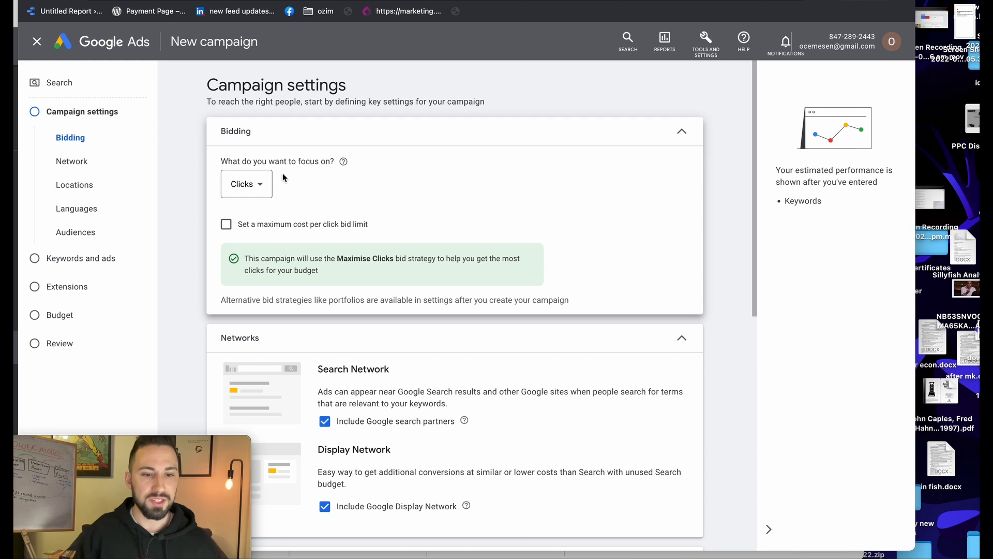
{"action": "left_click", "coordinate": [263, 193]}
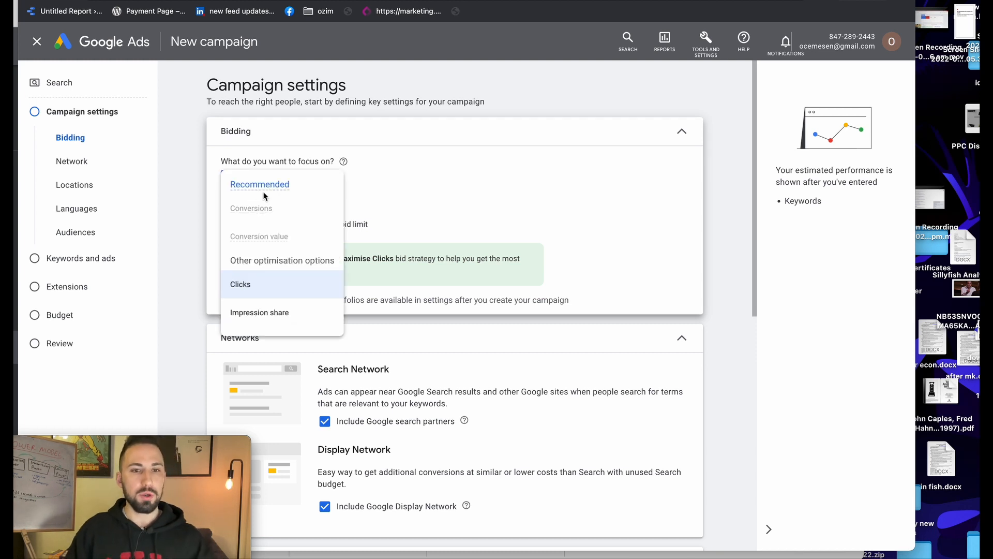
{"action": "left_click", "coordinate": [459, 189]}
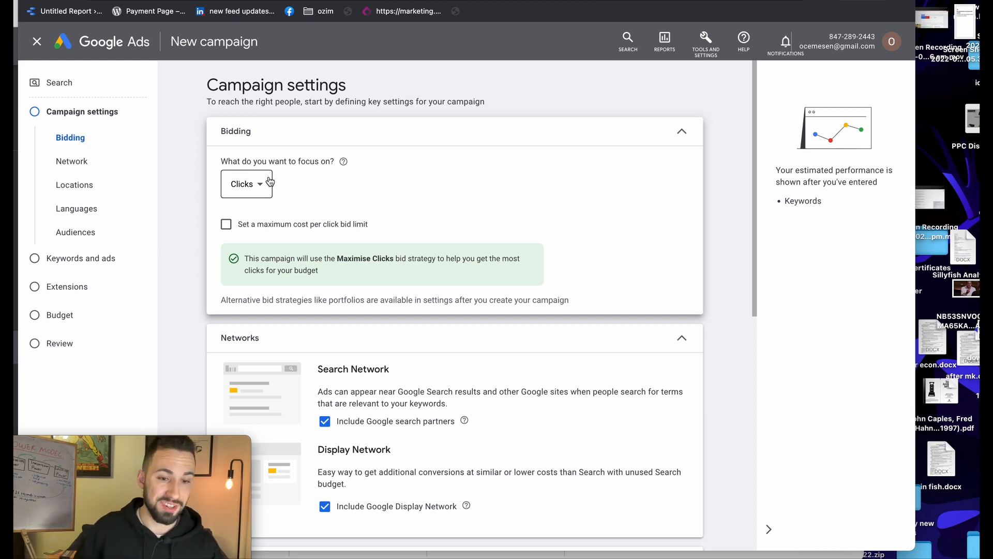
Enable the maximum cost-per-click bid limit, leaving the A$ Maximum CPC field empty
{"action": "left_click", "coordinate": [264, 224]}
{"action": "left_click", "coordinate": [275, 268]}
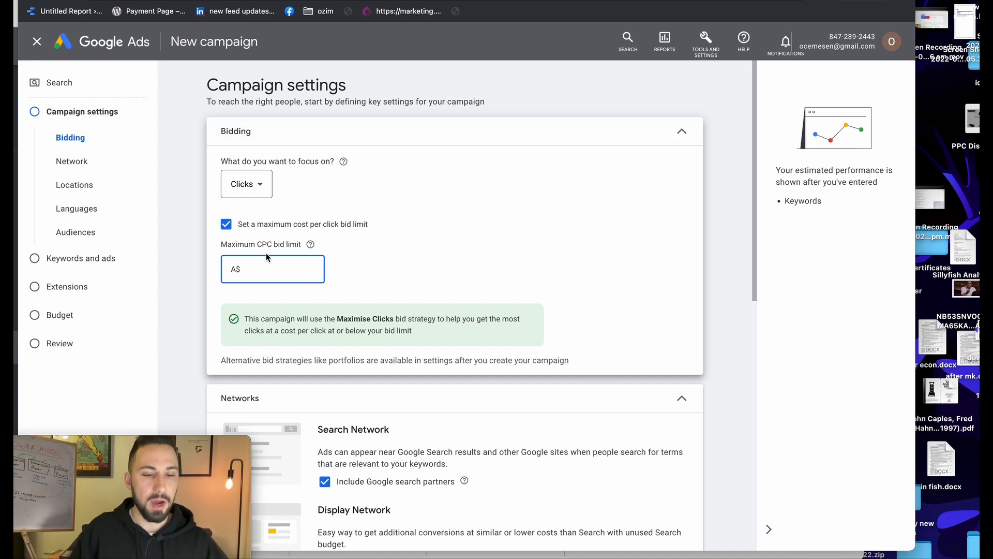
{"action": "scroll", "coordinate": [267, 259], "scroll_direction": "down", "scroll_amount": 1}
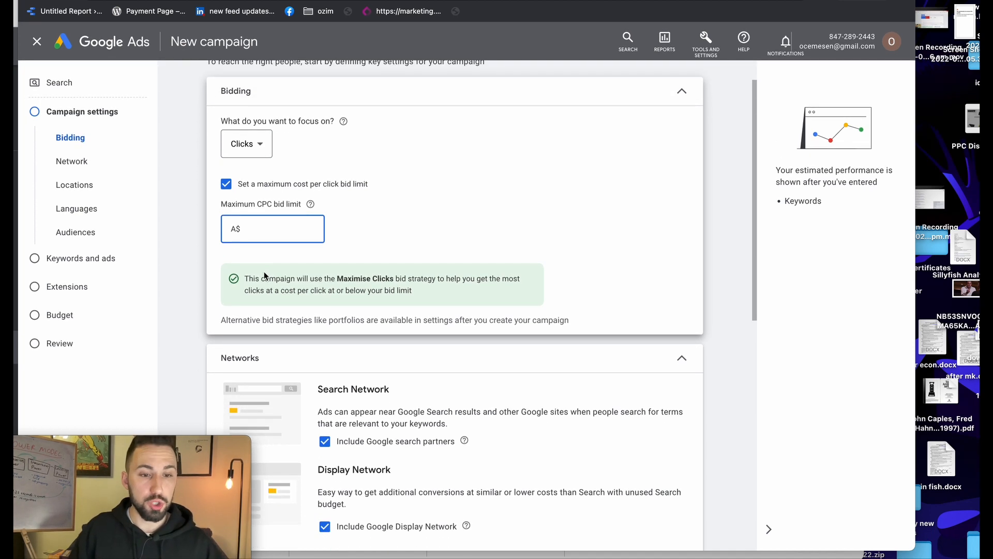
{"action": "scroll", "coordinate": [304, 251], "scroll_direction": "up", "scroll_amount": 1}
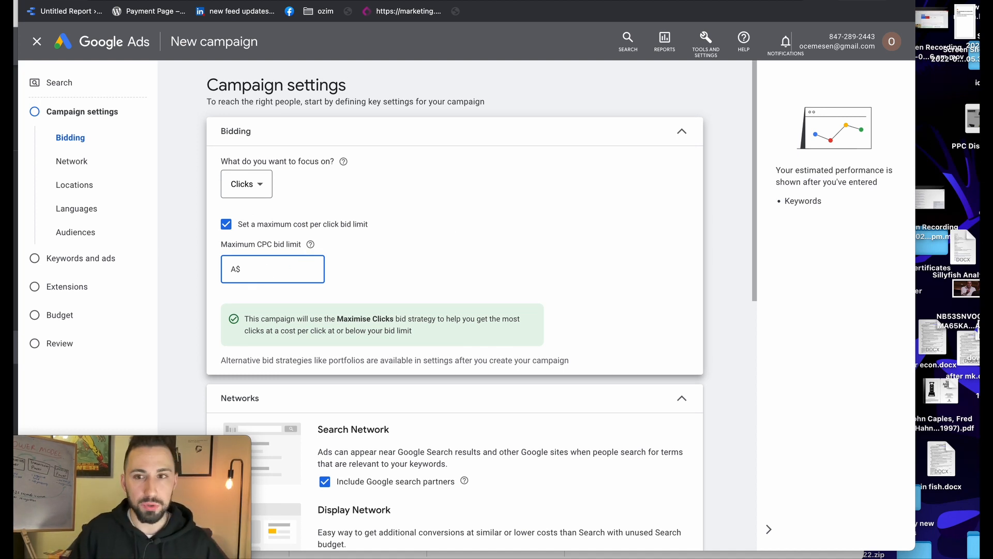
Save the campaign as a draft and go to Tools and Settings > Planning > Keyword Planner
{"action": "left_click", "coordinate": [706, 36]}
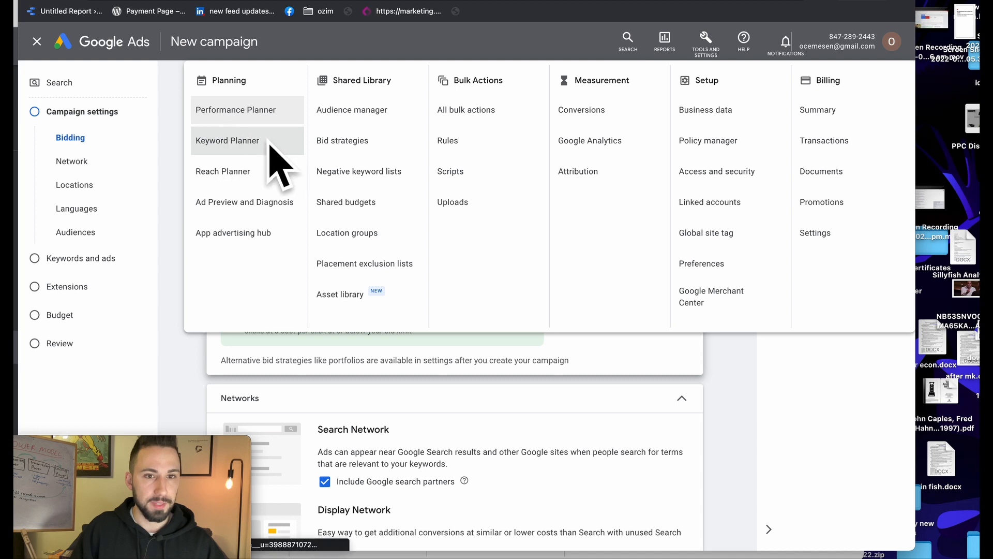
{"action": "left_click", "coordinate": [230, 139]}
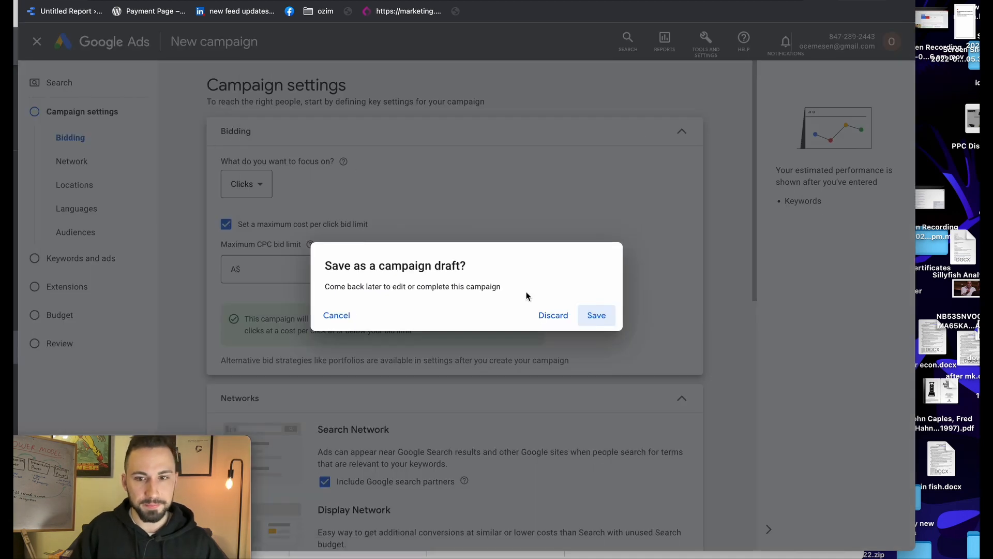
{"action": "left_click", "coordinate": [594, 315]}
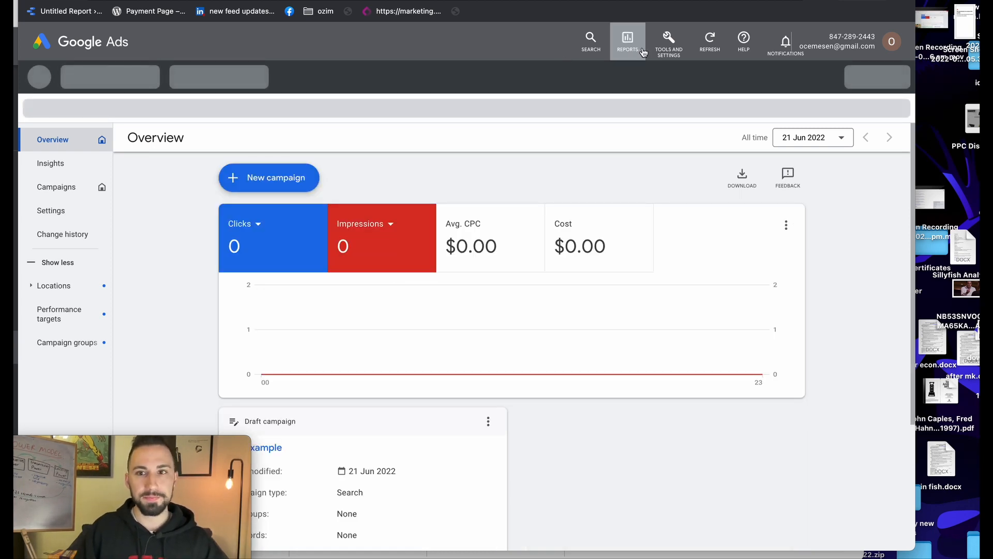
{"action": "left_click", "coordinate": [662, 52]}
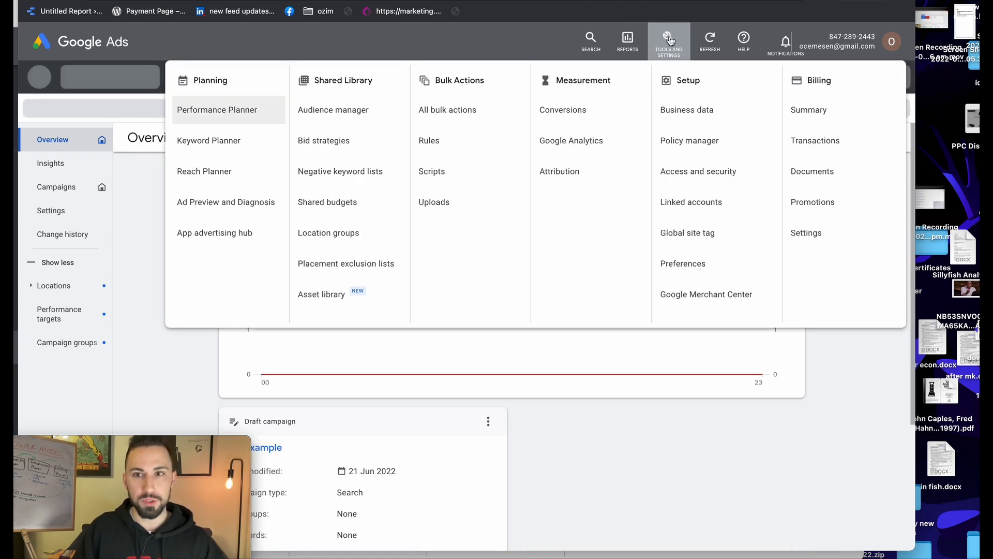
{"action": "left_click", "coordinate": [240, 140]}
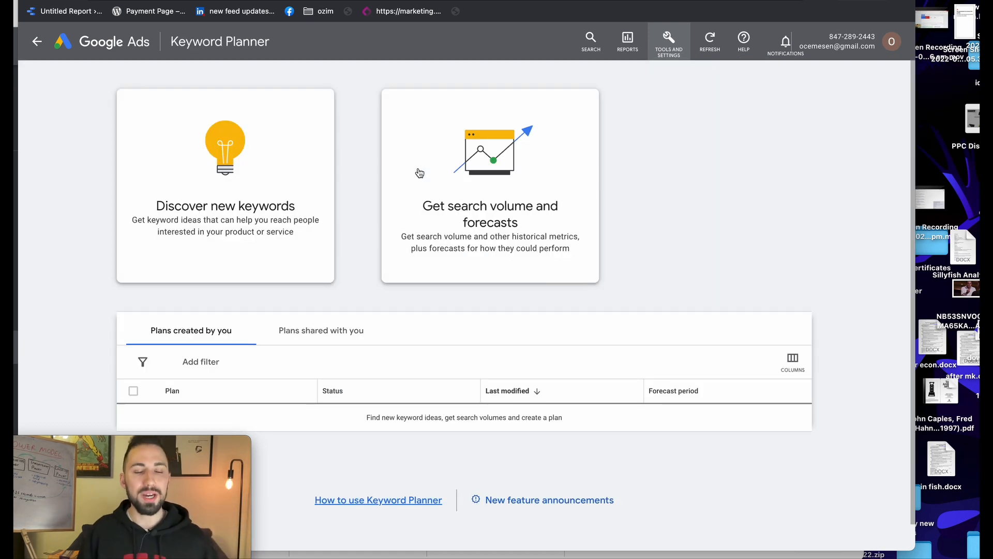
Get search volume and forecasts for the keyword 'gym'
{"action": "left_click", "coordinate": [456, 172]}
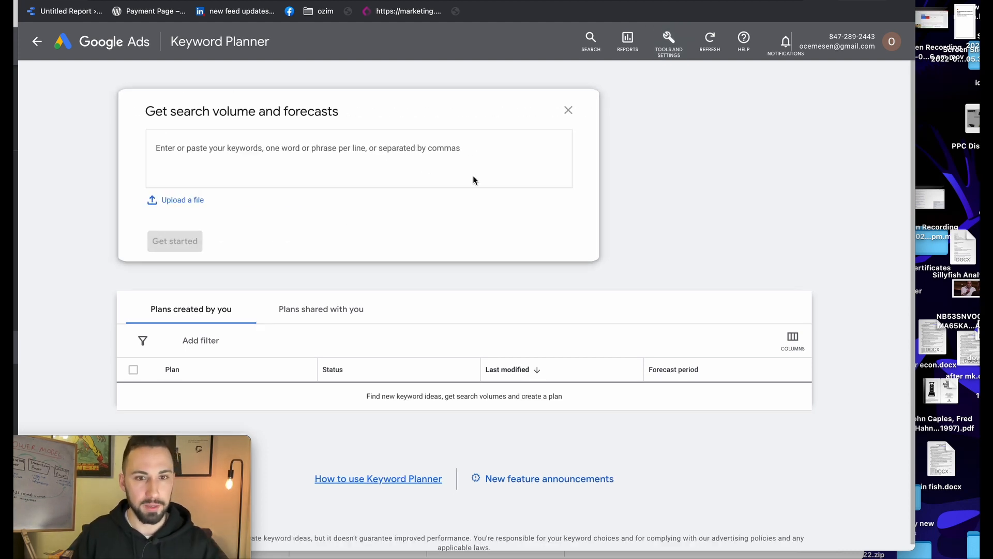
{"action": "type", "text": "gym"}
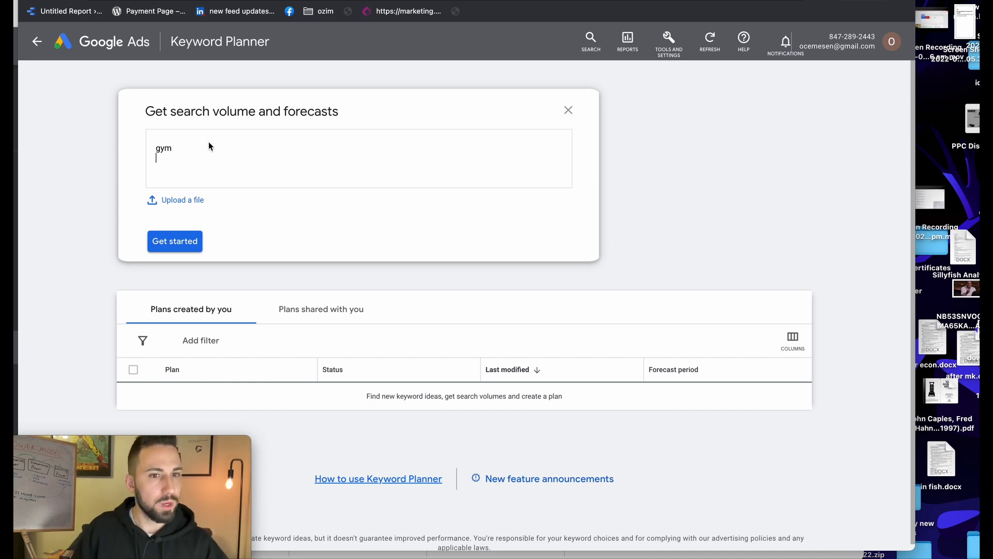
{"action": "left_click", "coordinate": [173, 239]}
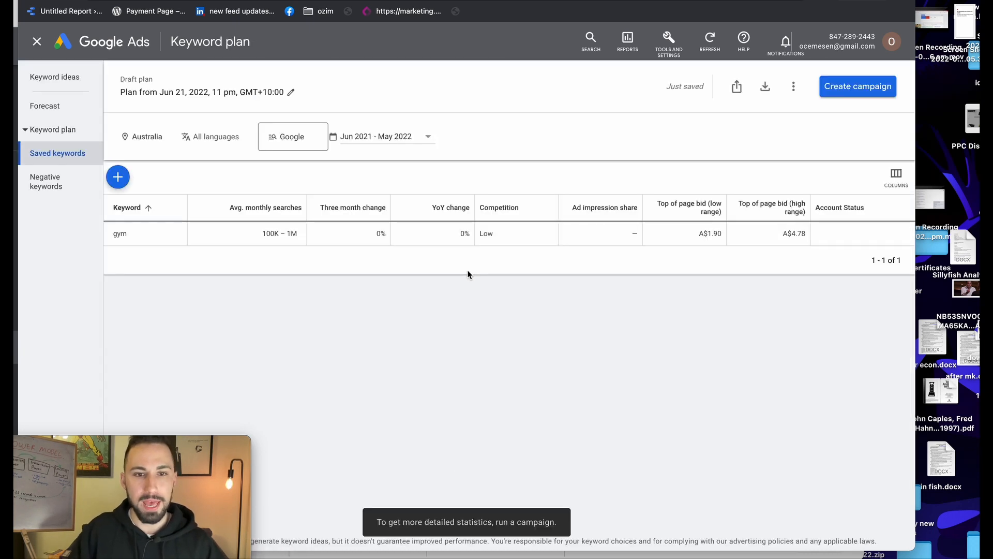
Change the keyword plan's target location from Australia to United States
{"action": "left_click_drag", "start_coordinate": [281, 234], "coordinate": [298, 234]}
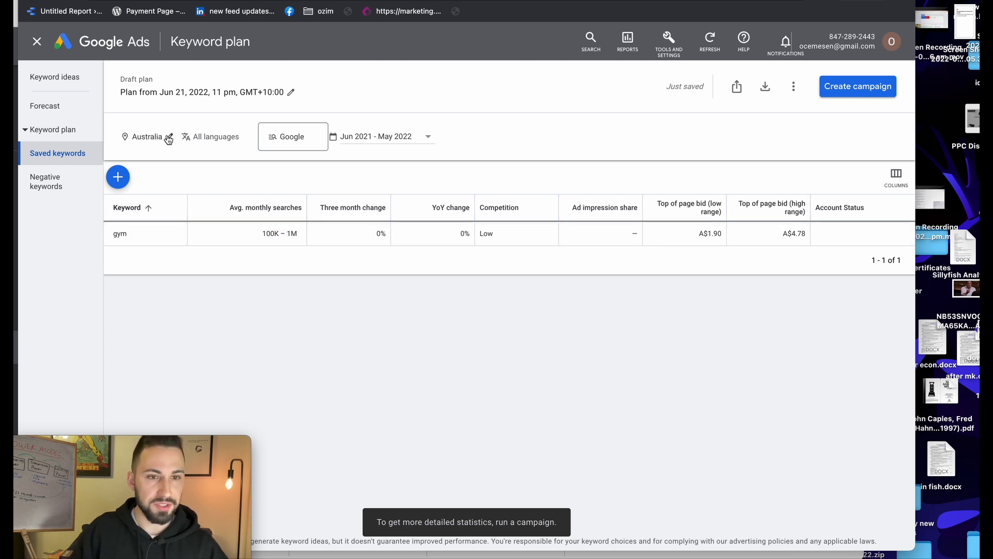
{"action": "left_click", "coordinate": [169, 137]}
{"action": "left_click", "coordinate": [200, 179]}
{"action": "type", "text": "uni"}
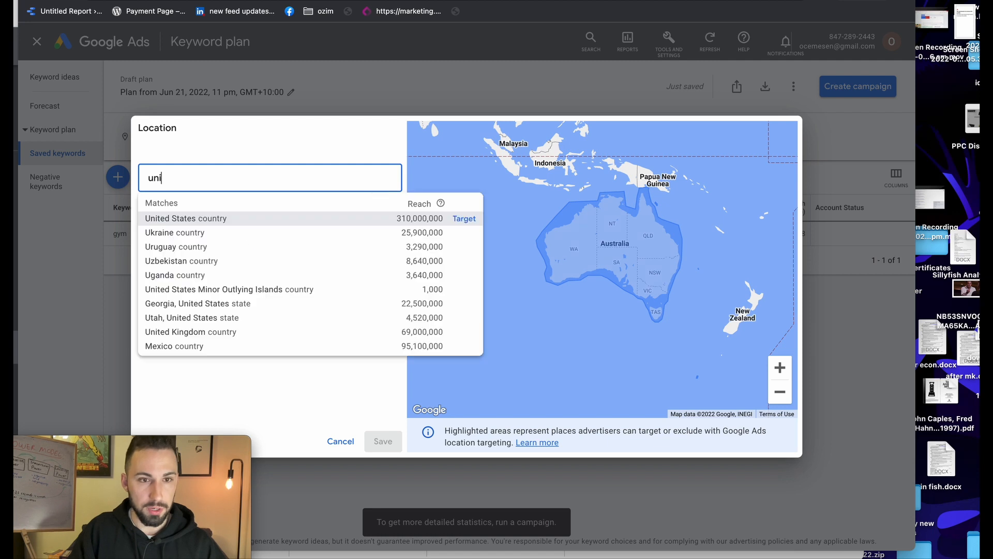
{"action": "type", "text": "ted state"}
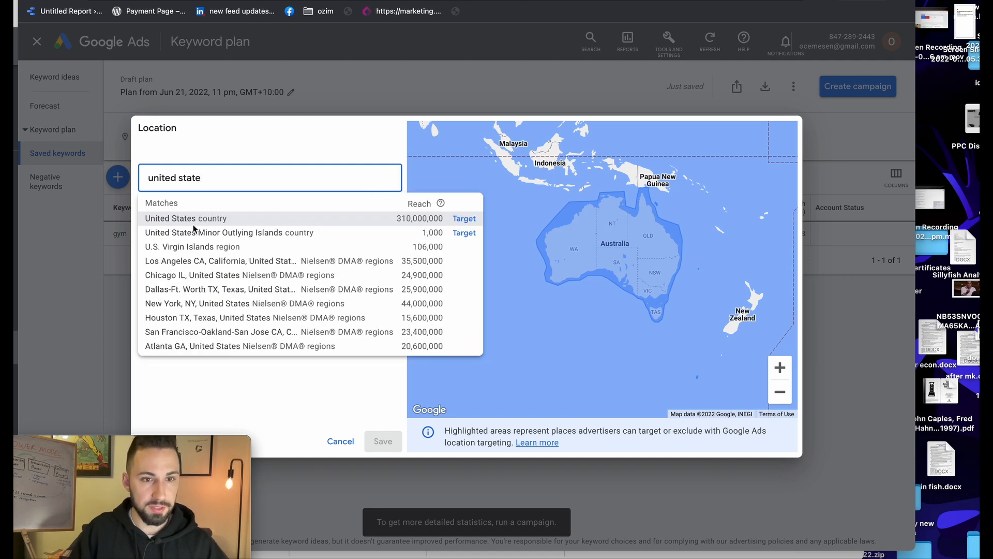
{"action": "left_click", "coordinate": [194, 220]}
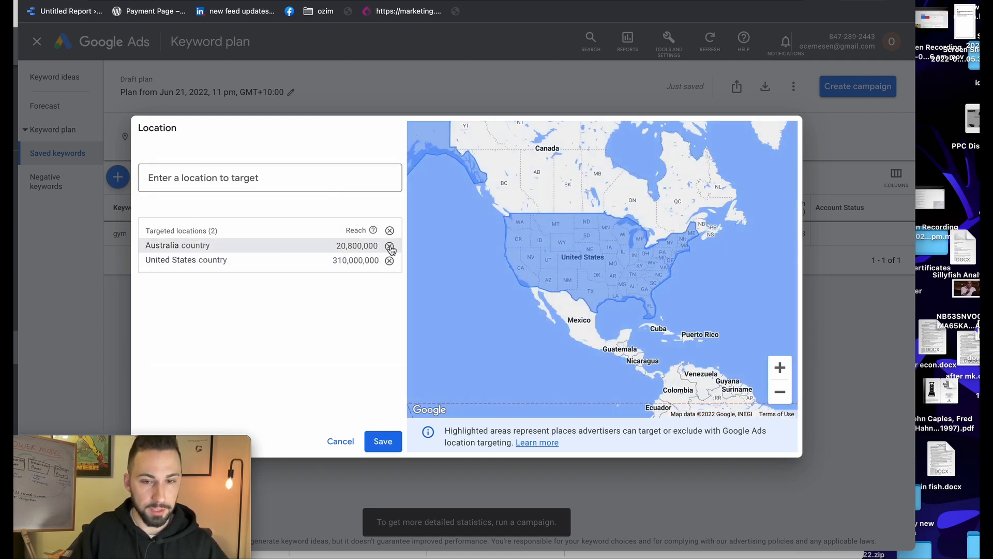
{"action": "left_click", "coordinate": [389, 246]}
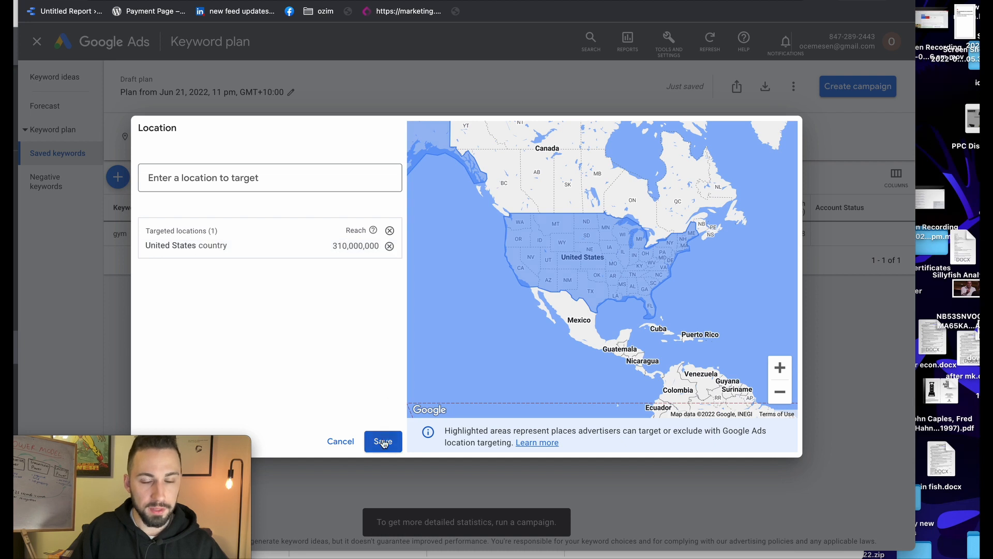
{"action": "left_click", "coordinate": [383, 441]}
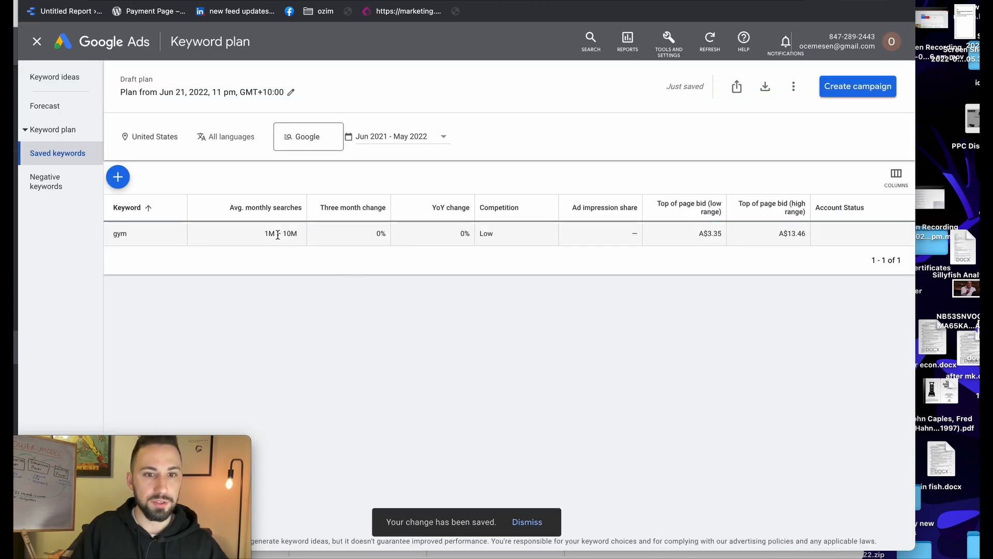
{"action": "left_click_drag", "start_coordinate": [264, 234], "coordinate": [310, 241]}
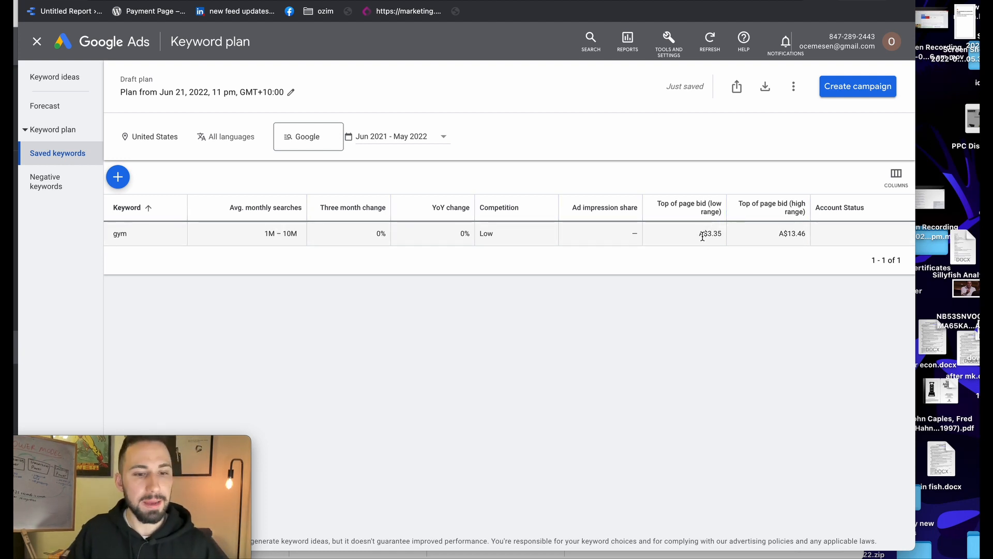
{"action": "mouse_move", "coordinate": [704, 215]}
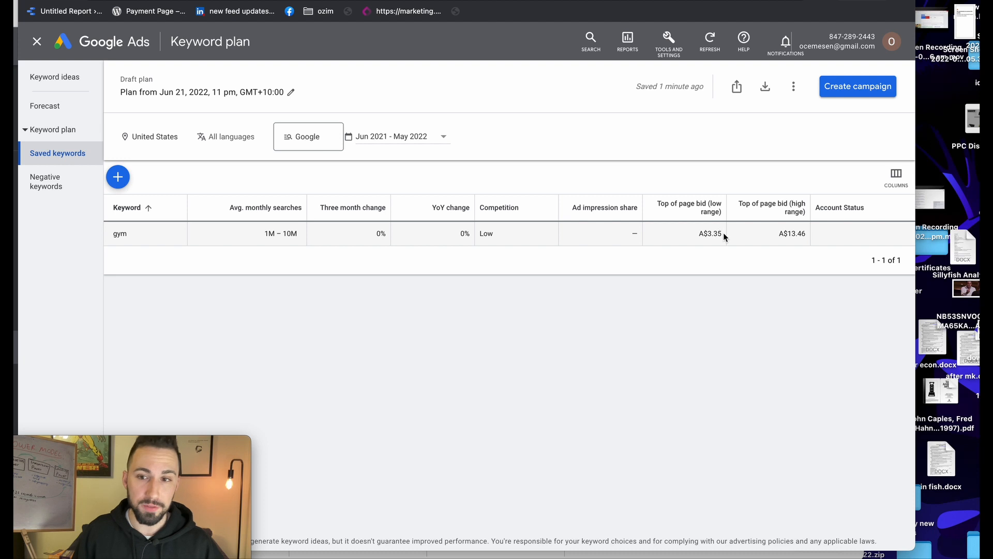
{"action": "left_click_drag", "start_coordinate": [722, 235], "coordinate": [704, 235]}
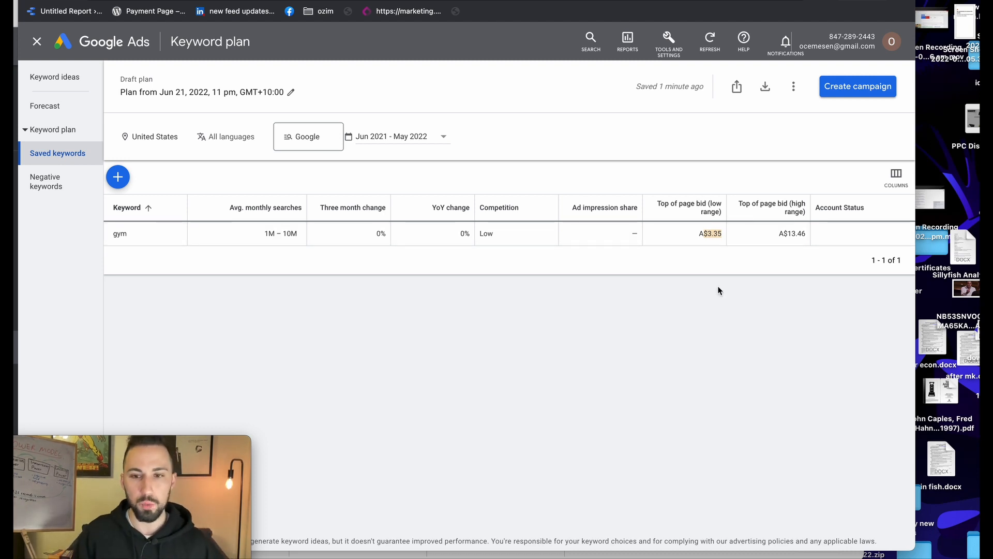
{"action": "left_click", "coordinate": [716, 235]}
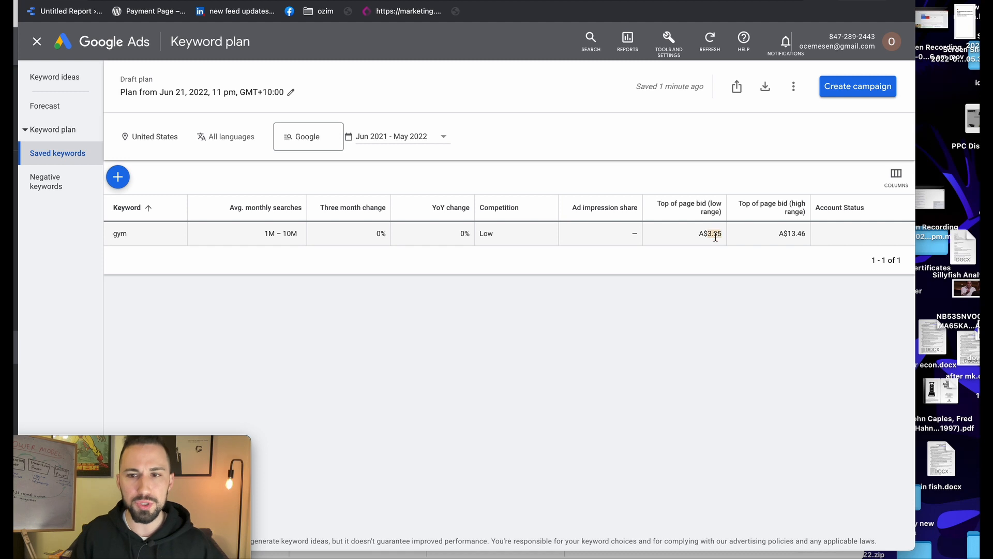
{"action": "double_click", "coordinate": [715, 234]}
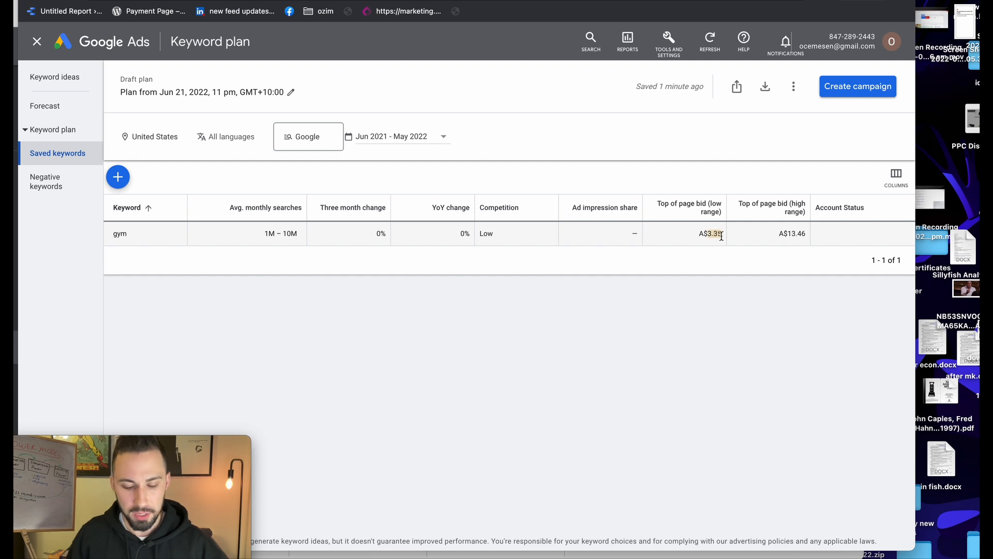
{"action": "left_click", "coordinate": [717, 242]}
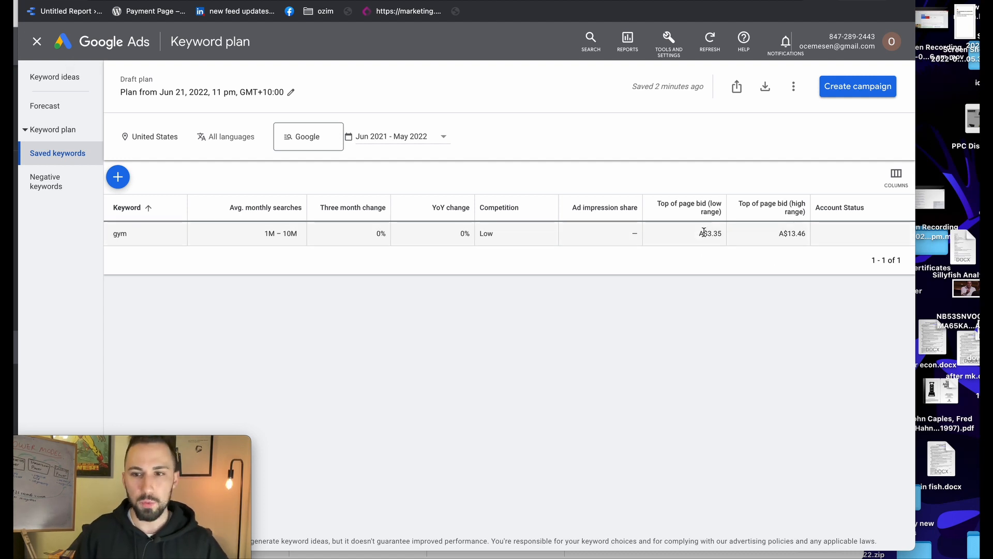
Close the keyword plan and go from Overview to the Campaigns list
{"action": "left_click", "coordinate": [37, 49]}
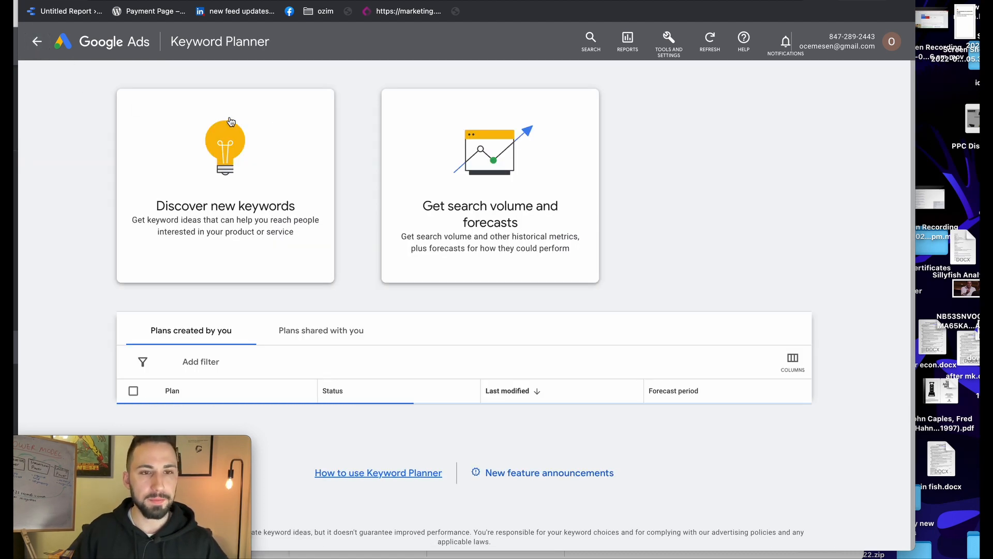
{"action": "left_click", "coordinate": [37, 50]}
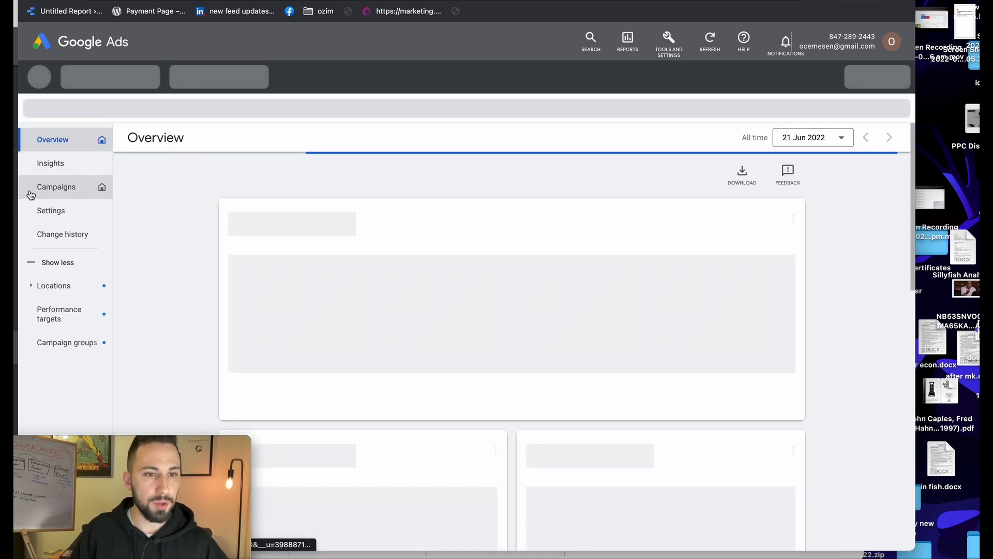
{"action": "left_click", "coordinate": [47, 193]}
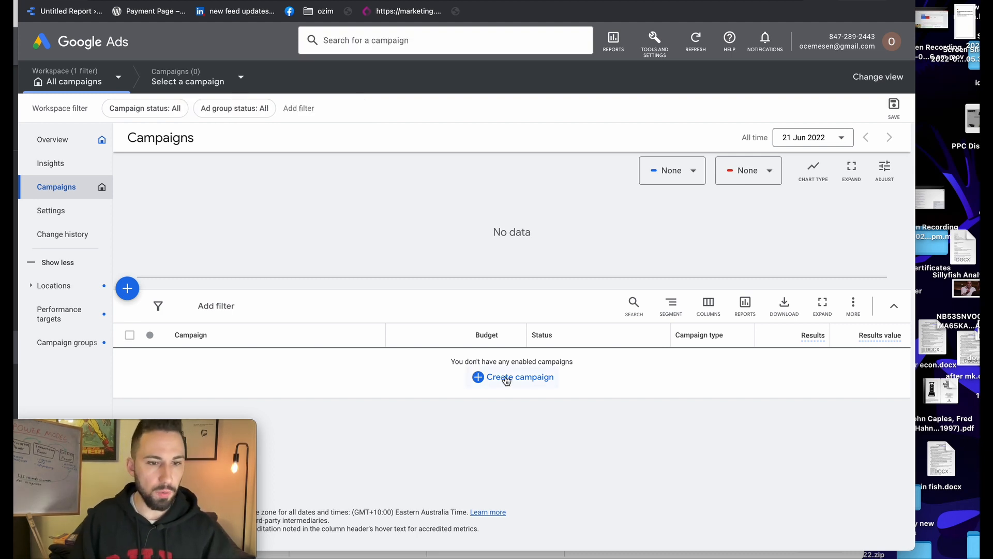
Resume the saved 'Example' campaign draft from Create campaign
{"action": "left_click", "coordinate": [506, 379]}
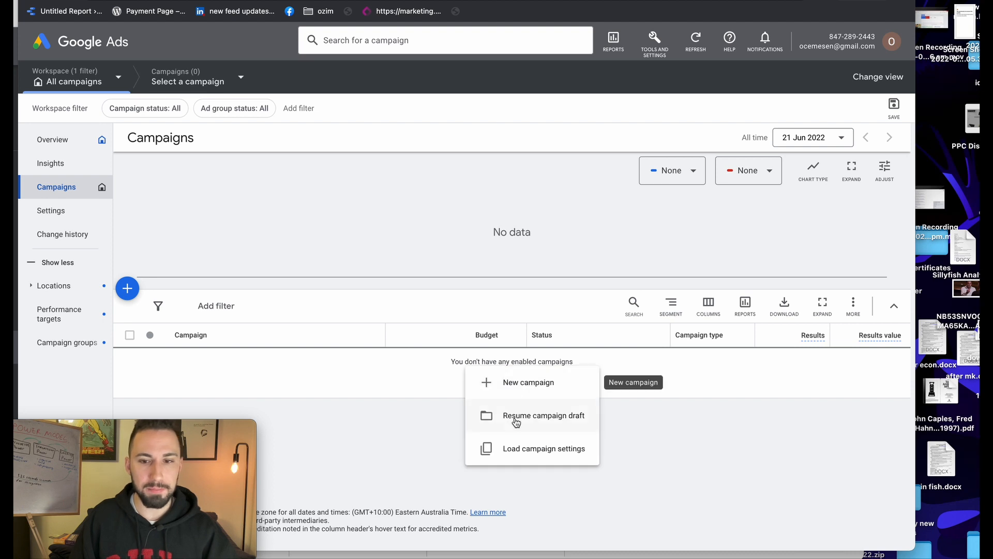
{"action": "left_click", "coordinate": [439, 358]}
{"action": "left_click", "coordinate": [506, 380]}
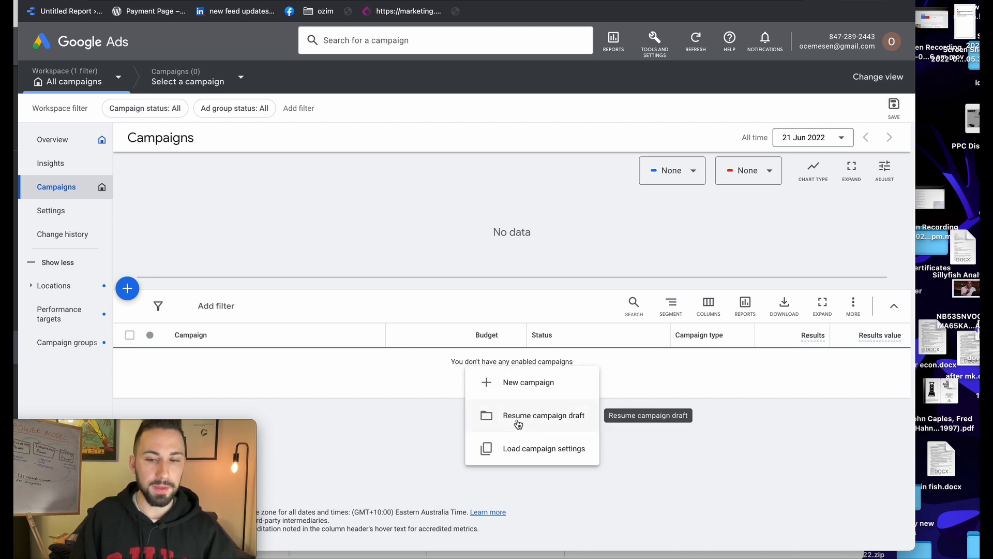
{"action": "left_click", "coordinate": [545, 423]}
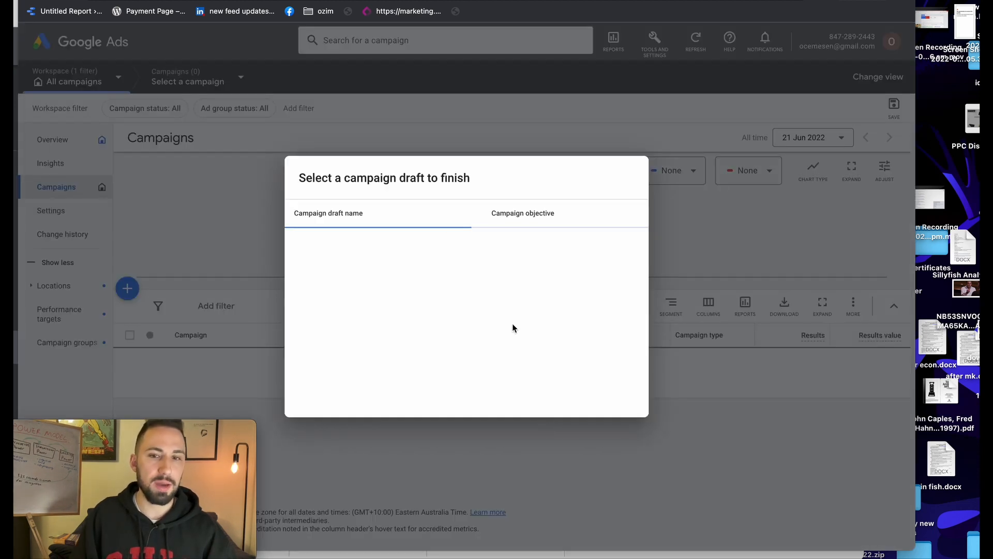
{"action": "left_click", "coordinate": [373, 247]}
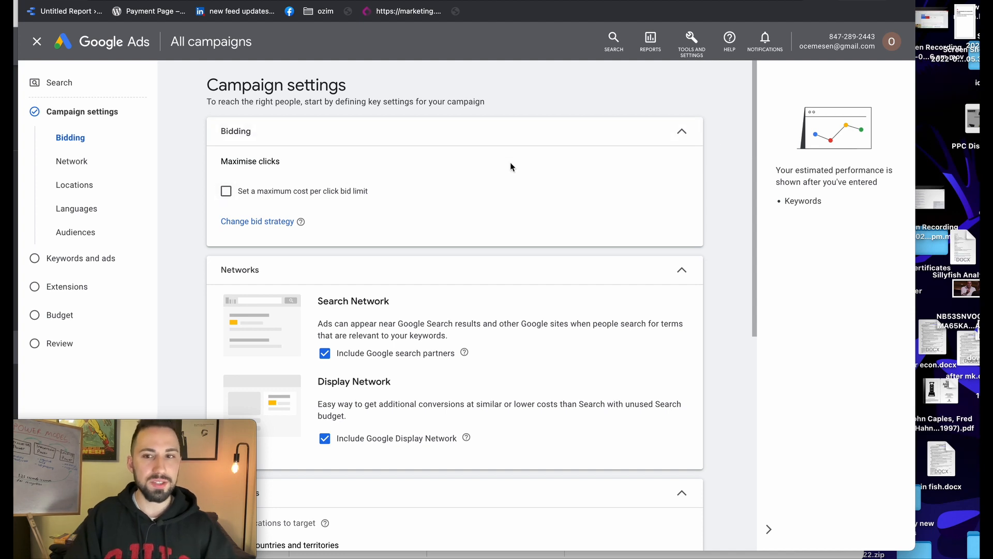
Expand the bidding settings and keep the bidding focus on Clicks
{"action": "left_click", "coordinate": [673, 135]}
{"action": "left_click", "coordinate": [680, 133]}
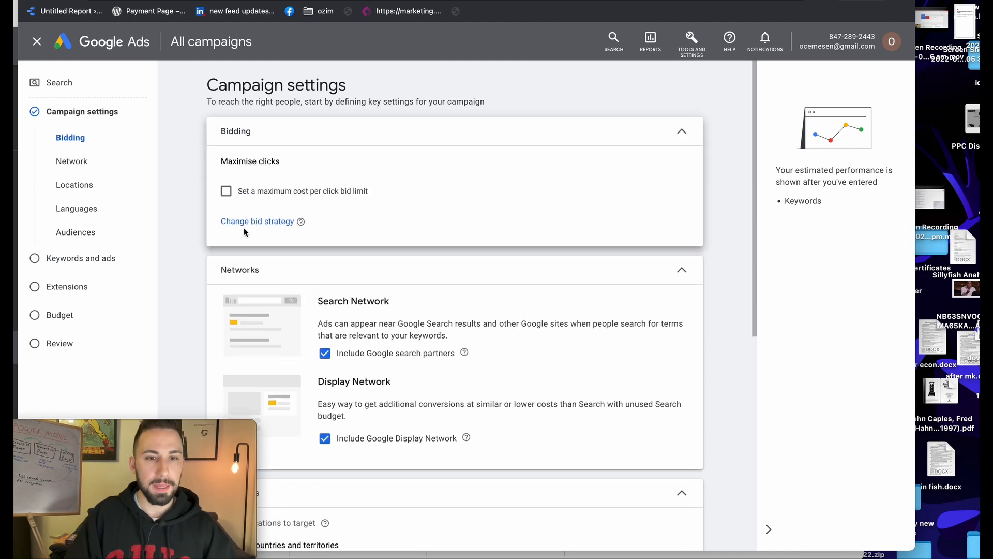
{"action": "left_click", "coordinate": [248, 222]}
{"action": "left_click", "coordinate": [253, 182]}
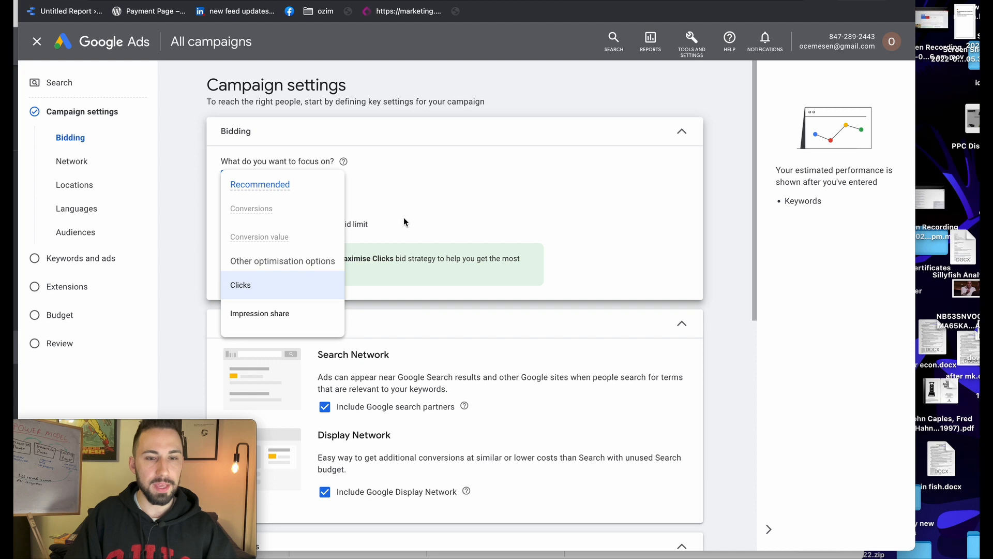
{"action": "left_click", "coordinate": [346, 233]}
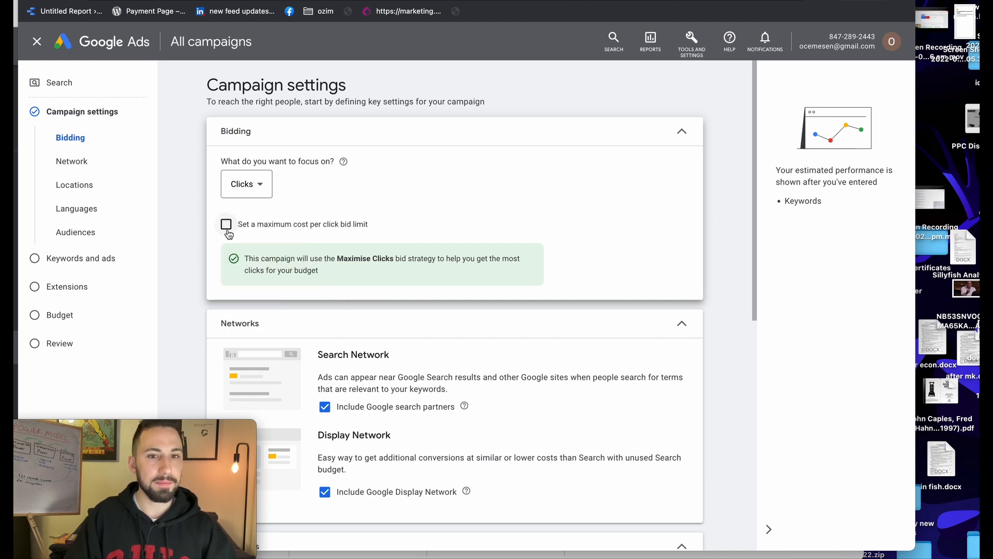
Turn on the maximum cost-per-click bid limit and set it to A$3.35
{"action": "left_click", "coordinate": [226, 226]}
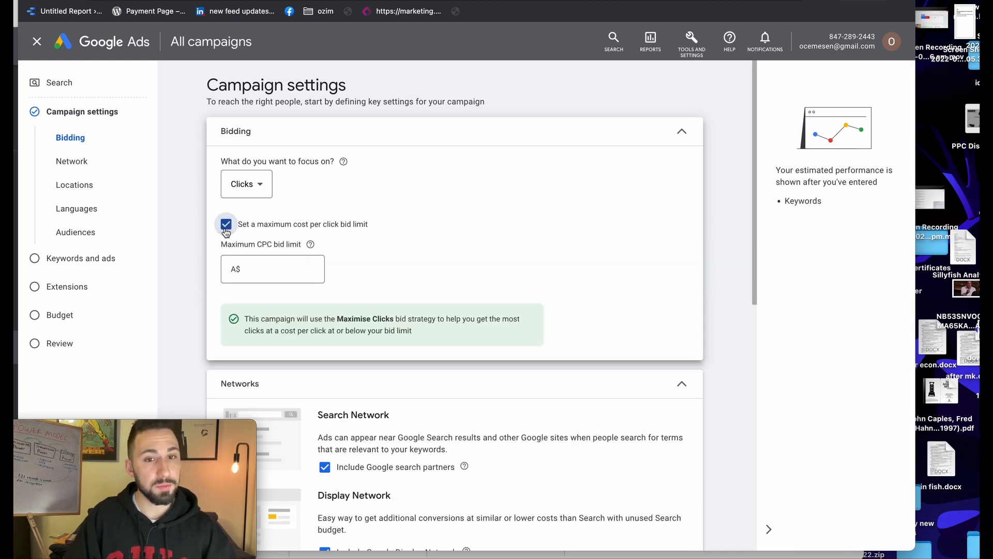
{"action": "left_click", "coordinate": [283, 273]}
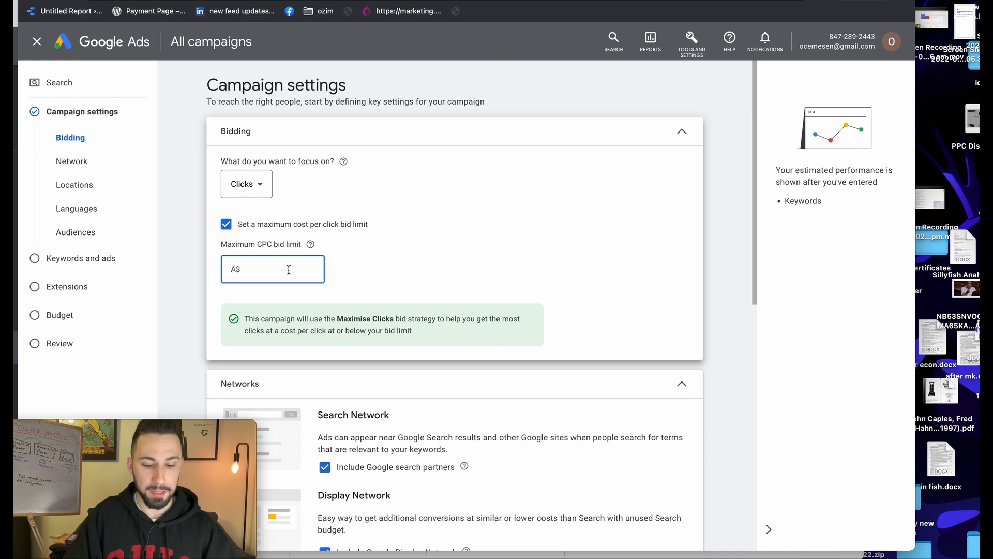
{"action": "type", "text": "3.35"}
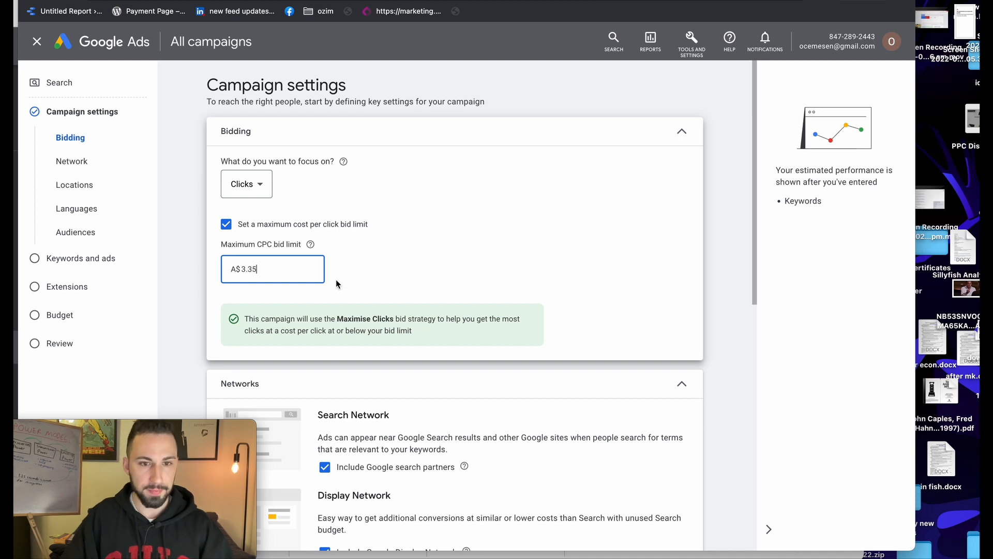
{"action": "left_click", "coordinate": [407, 262]}
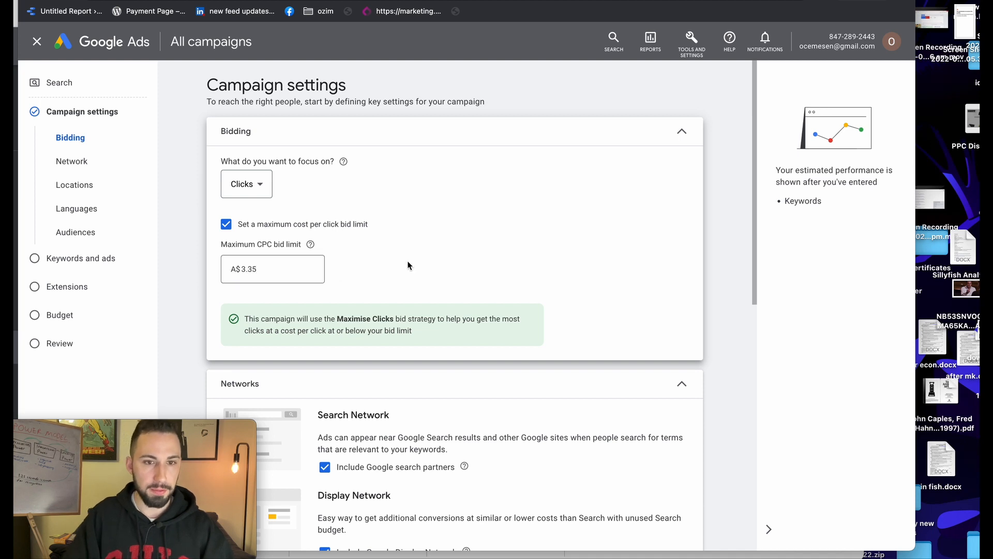
{"action": "left_click", "coordinate": [272, 277]}
{"action": "left_click", "coordinate": [383, 260]}
{"action": "scroll", "coordinate": [384, 261], "scroll_direction": "down", "scroll_amount": 1}
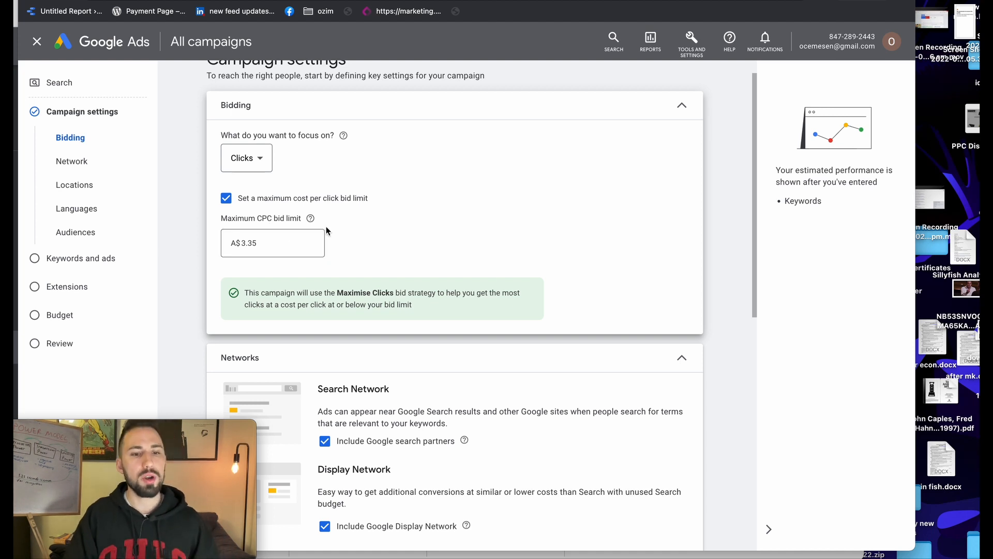
{"action": "left_click", "coordinate": [260, 245]}
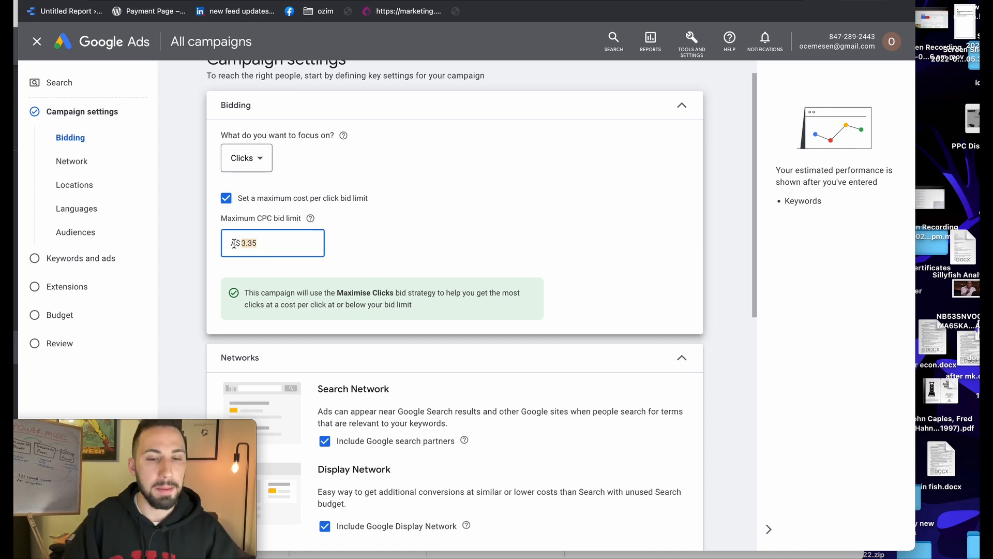
{"action": "left_click", "coordinate": [363, 228]}
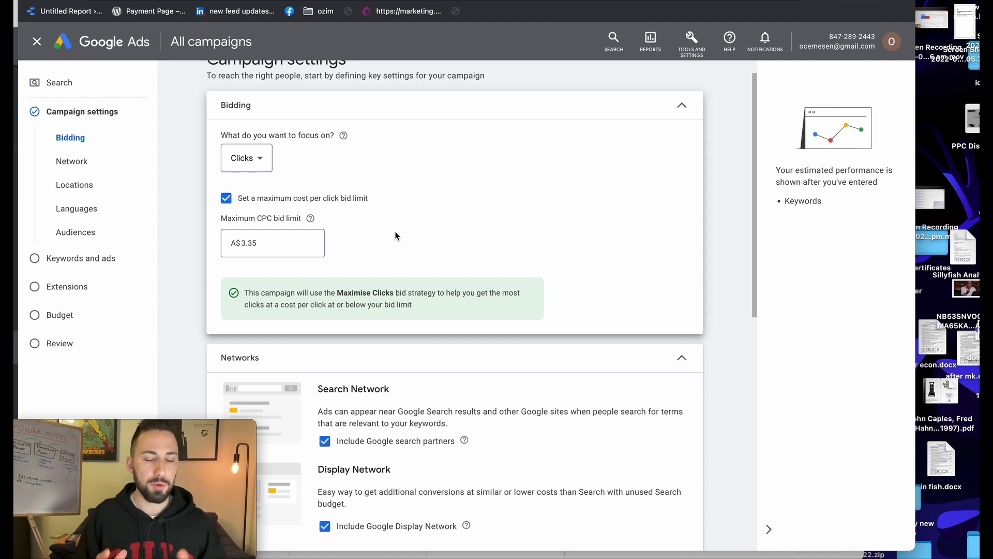
Untick 'Include Google search partners' and 'Include Google Display Network' under Networks
{"action": "scroll", "coordinate": [395, 235], "scroll_direction": "down", "scroll_amount": 5}
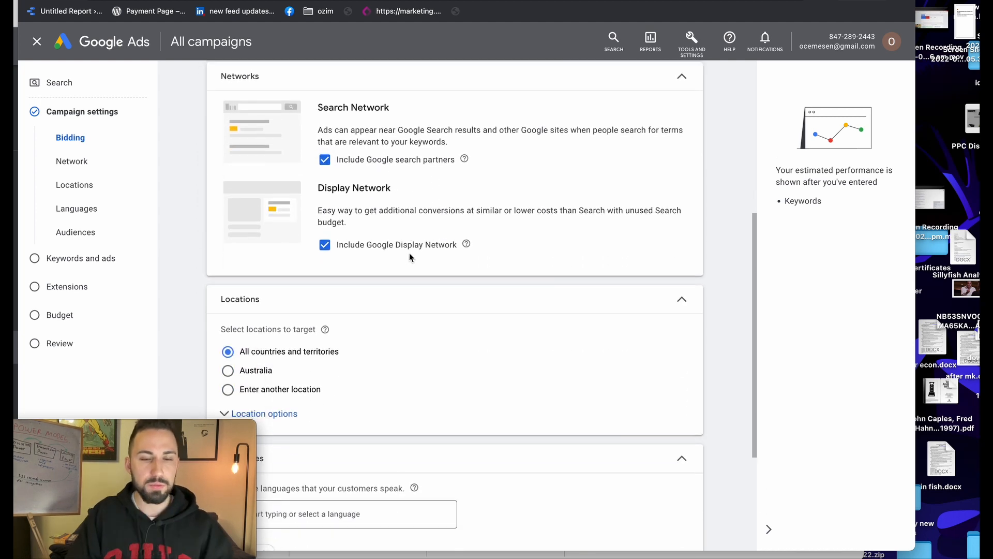
{"action": "scroll", "coordinate": [375, 189], "scroll_direction": "up", "scroll_amount": 1}
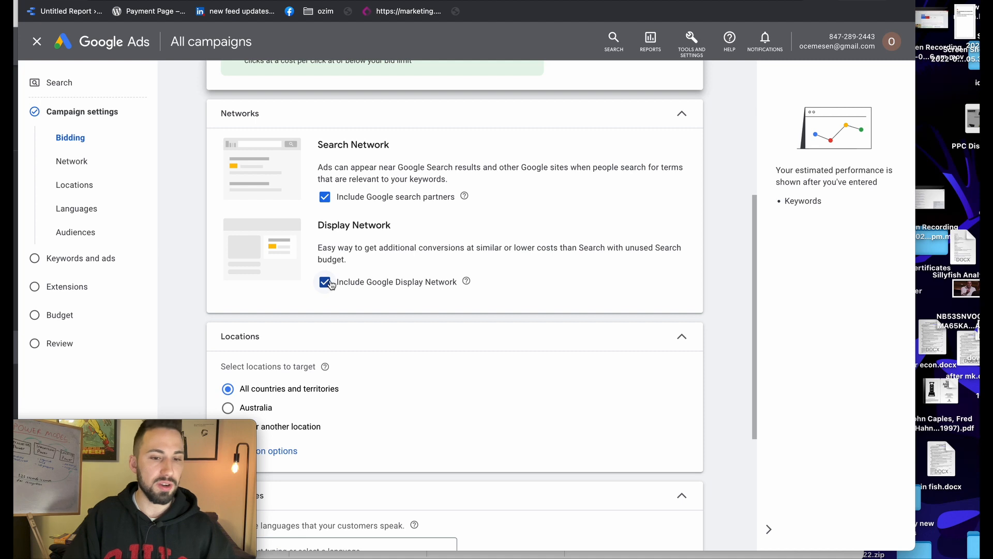
{"action": "left_click", "coordinate": [325, 197]}
{"action": "left_click", "coordinate": [326, 294]}
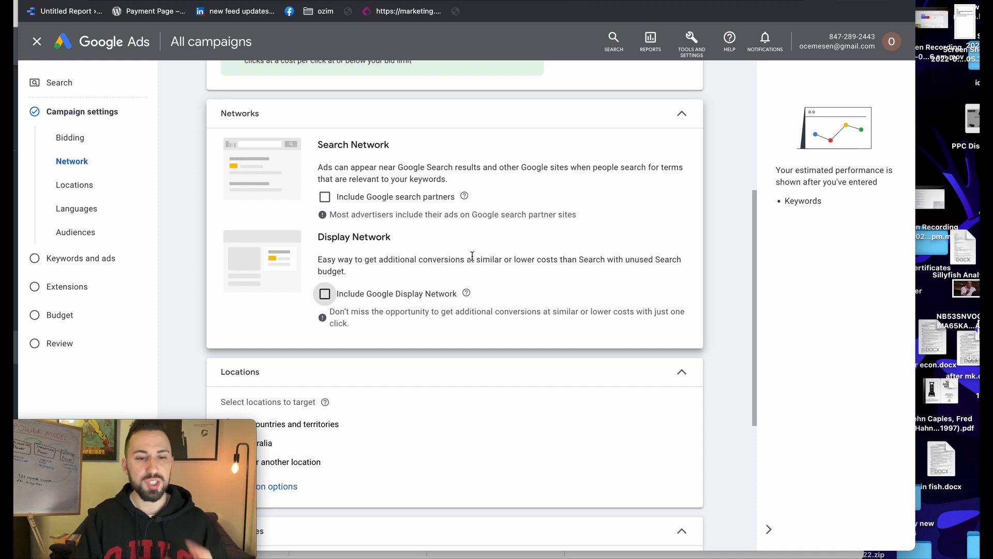
{"action": "scroll", "coordinate": [495, 244], "scroll_direction": "up", "scroll_amount": 1}
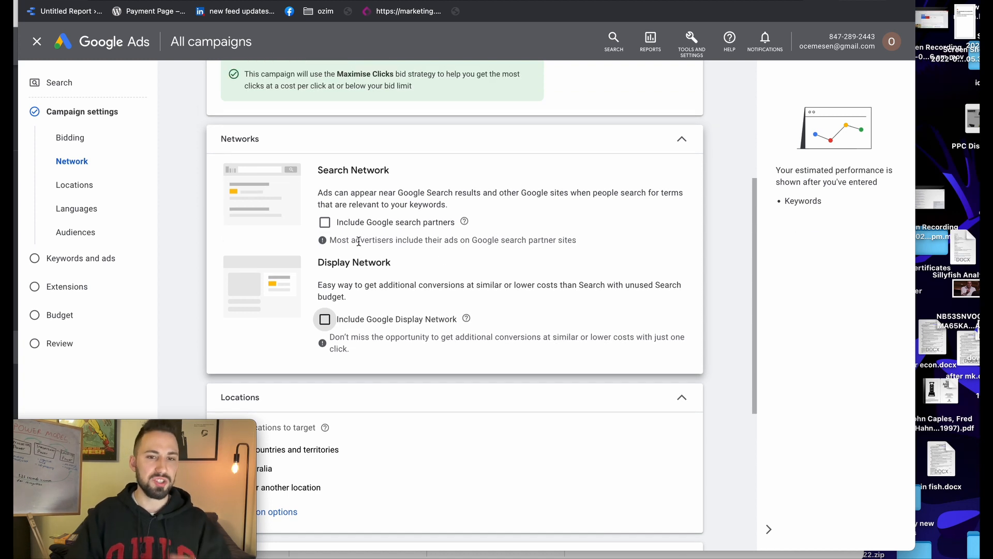
{"action": "scroll", "coordinate": [406, 253], "scroll_direction": "down", "scroll_amount": 3}
{"action": "scroll", "coordinate": [381, 142], "scroll_direction": "down", "scroll_amount": 3}
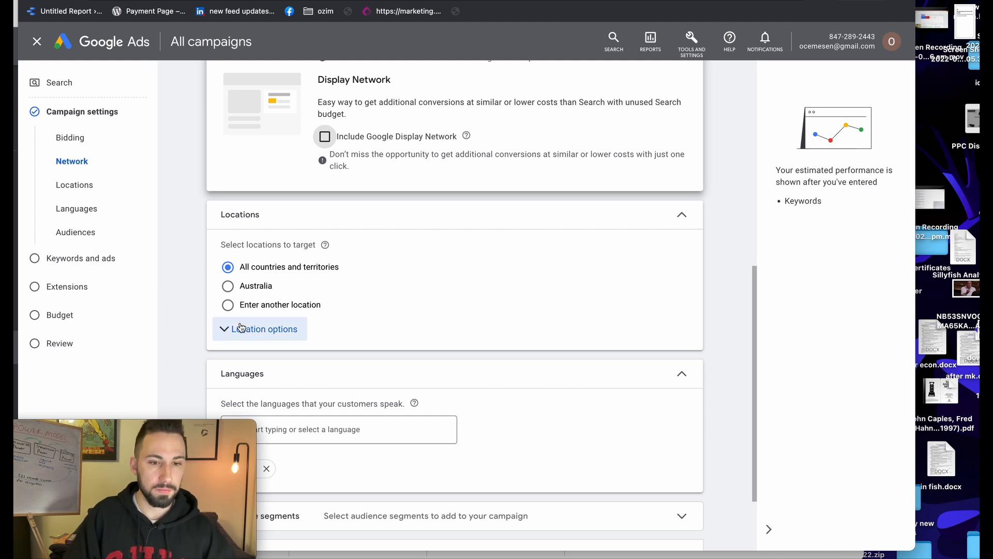
{"action": "scroll", "coordinate": [247, 326], "scroll_direction": "down", "scroll_amount": 1}
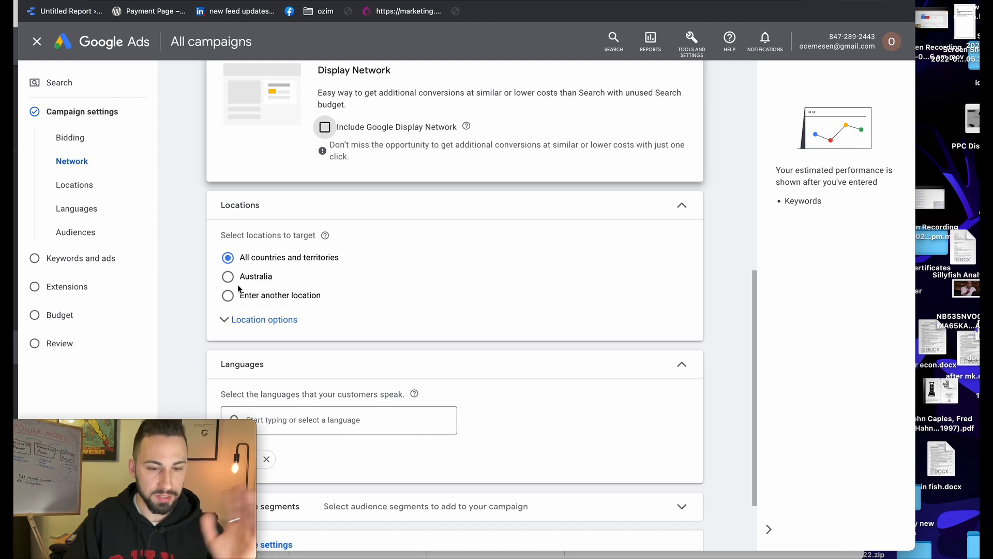
Set the location option to Presence: people in or regularly in targeted locations
{"action": "left_click", "coordinate": [266, 319]}
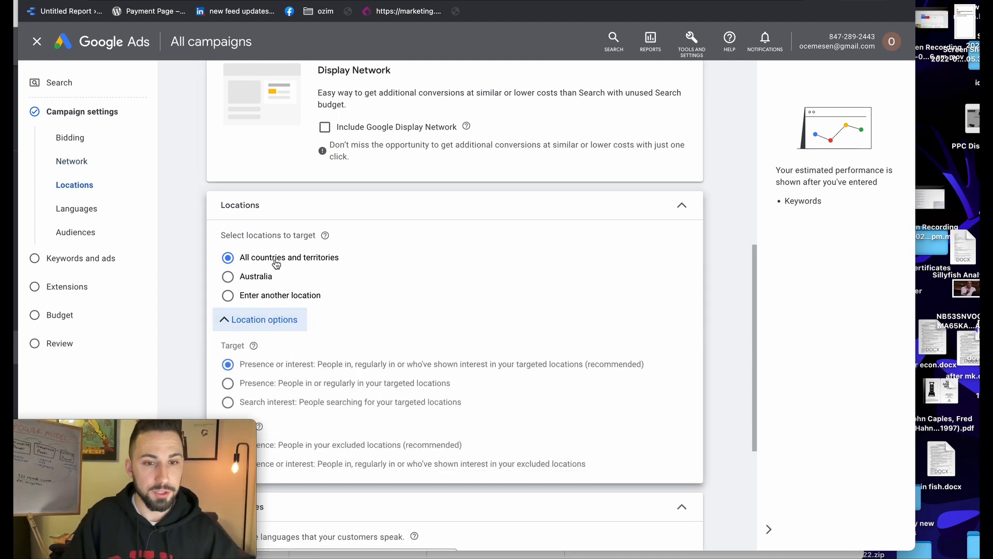
{"action": "scroll", "coordinate": [261, 314], "scroll_direction": "down", "scroll_amount": 1}
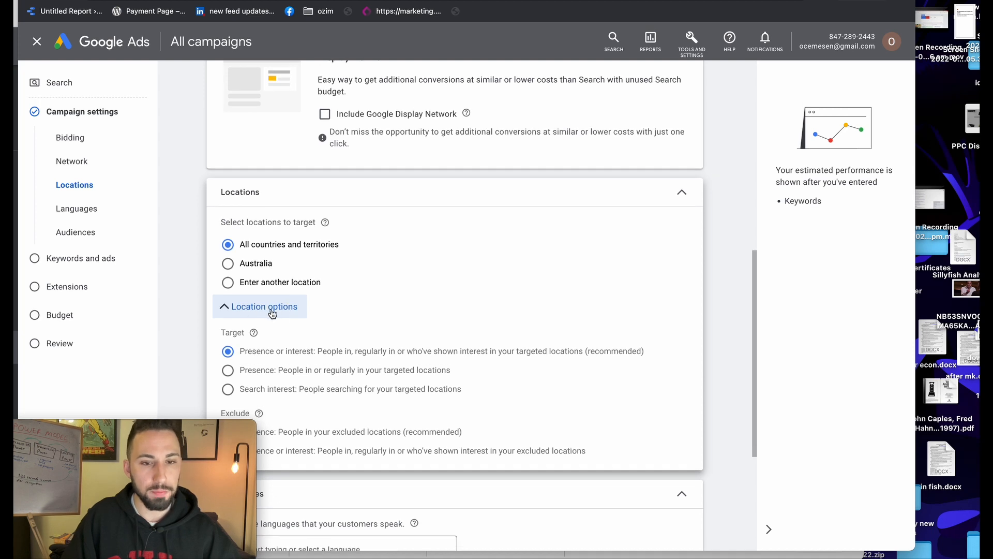
{"action": "scroll", "coordinate": [282, 392], "scroll_direction": "down", "scroll_amount": 2}
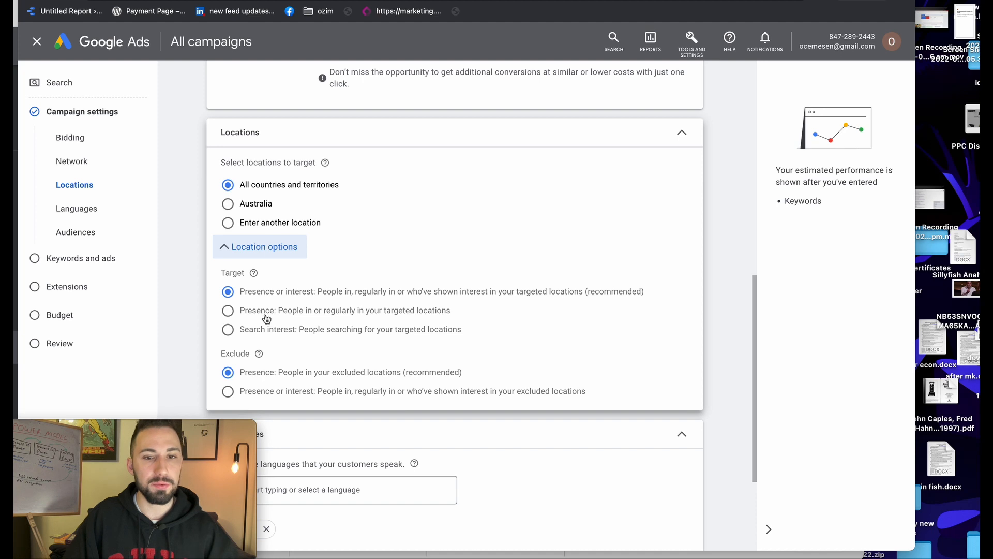
{"action": "left_click", "coordinate": [241, 312]}
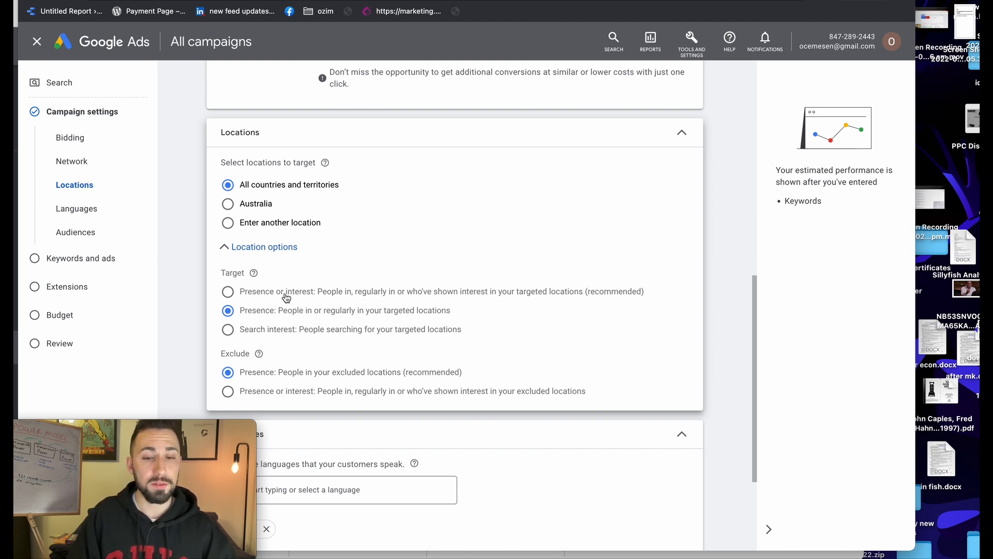
Select Australia as the campaign's targeted location
{"action": "scroll", "coordinate": [295, 296], "scroll_direction": "up", "scroll_amount": 15}
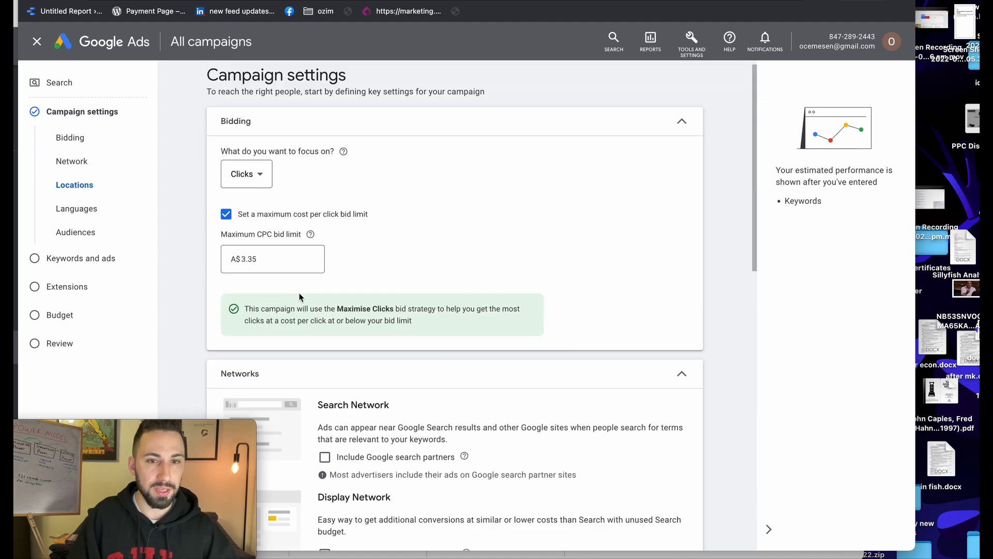
{"action": "scroll", "coordinate": [299, 298], "scroll_direction": "down", "scroll_amount": 10}
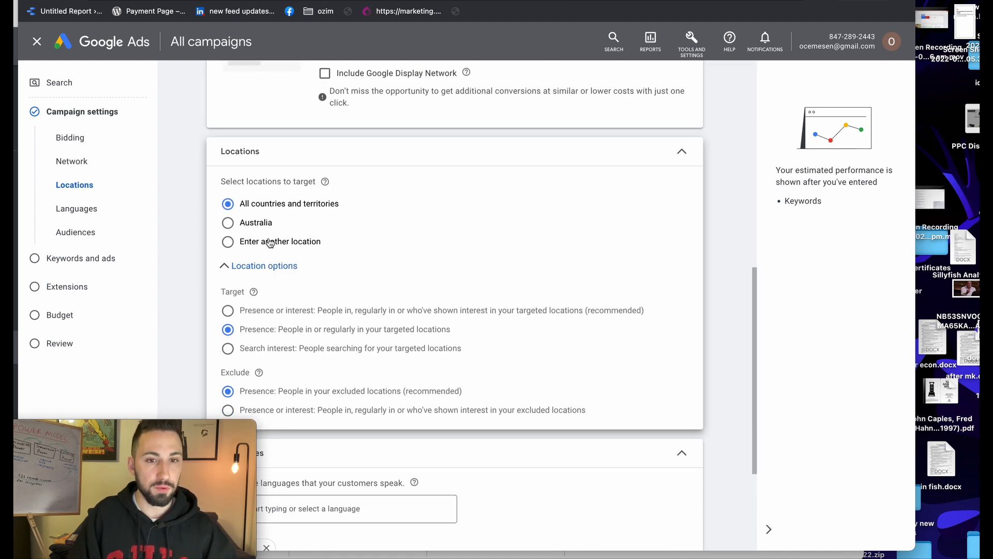
{"action": "scroll", "coordinate": [259, 230], "scroll_direction": "down", "scroll_amount": 1}
{"action": "left_click", "coordinate": [230, 217]}
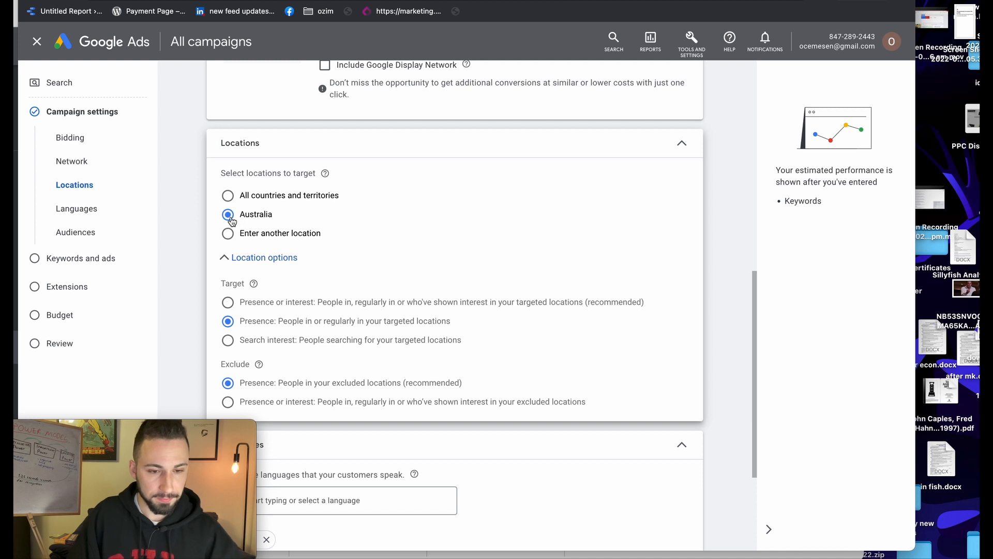
{"action": "scroll", "coordinate": [278, 289], "scroll_direction": "down", "scroll_amount": 1}
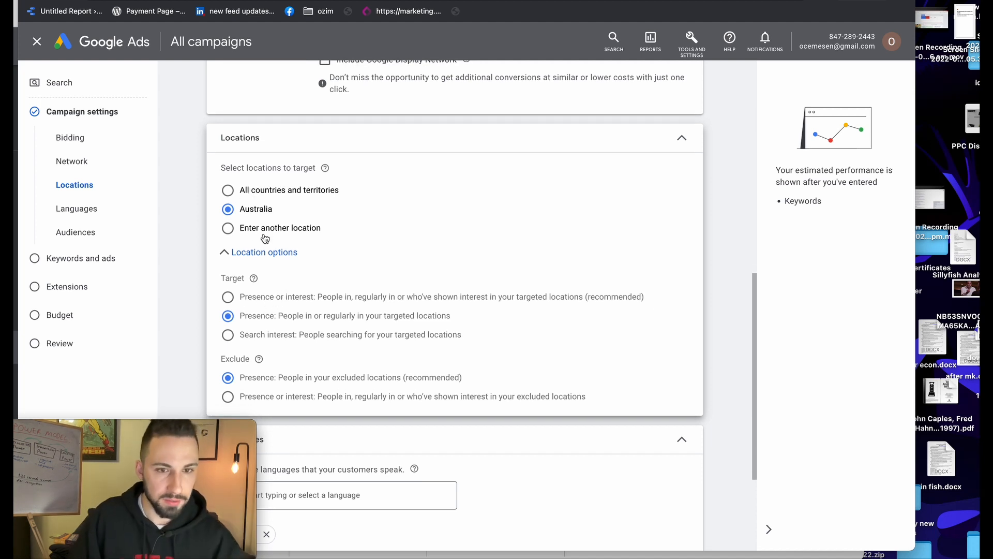
Choose 'Enter another location', add United States, then remove it again
{"action": "left_click", "coordinate": [244, 252]}
{"action": "left_click", "coordinate": [243, 252]}
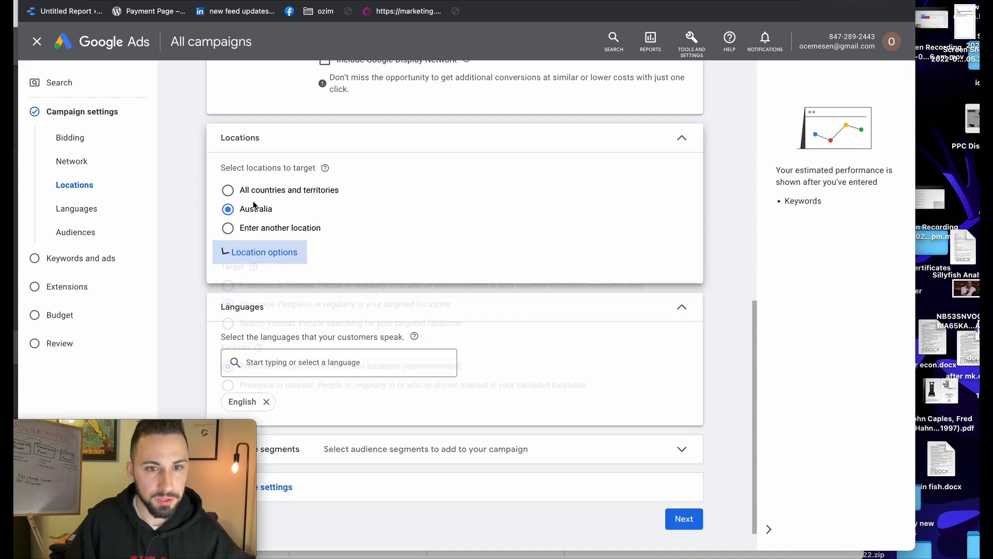
{"action": "left_click", "coordinate": [246, 228]}
{"action": "left_click", "coordinate": [314, 262]}
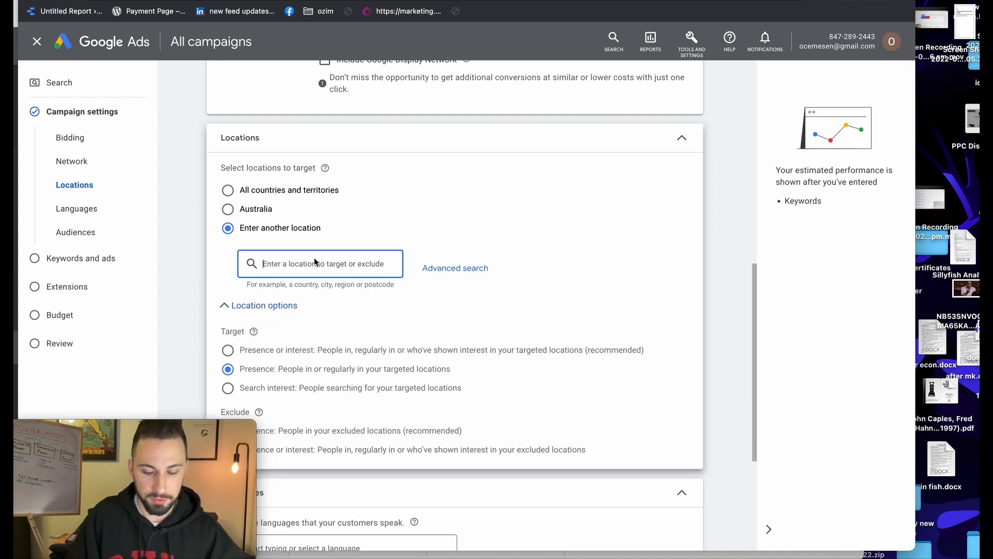
{"action": "type", "text": "united"}
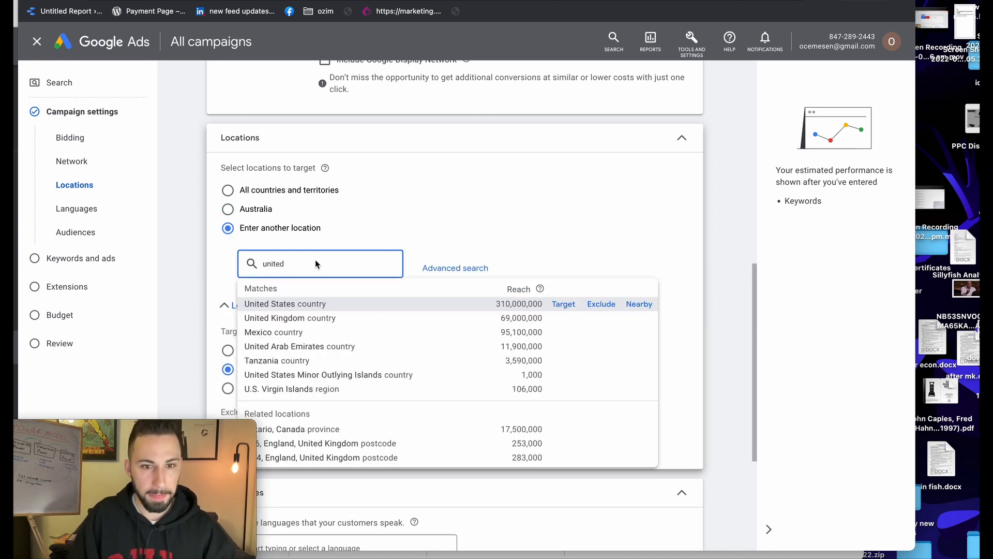
{"action": "left_click", "coordinate": [402, 304]}
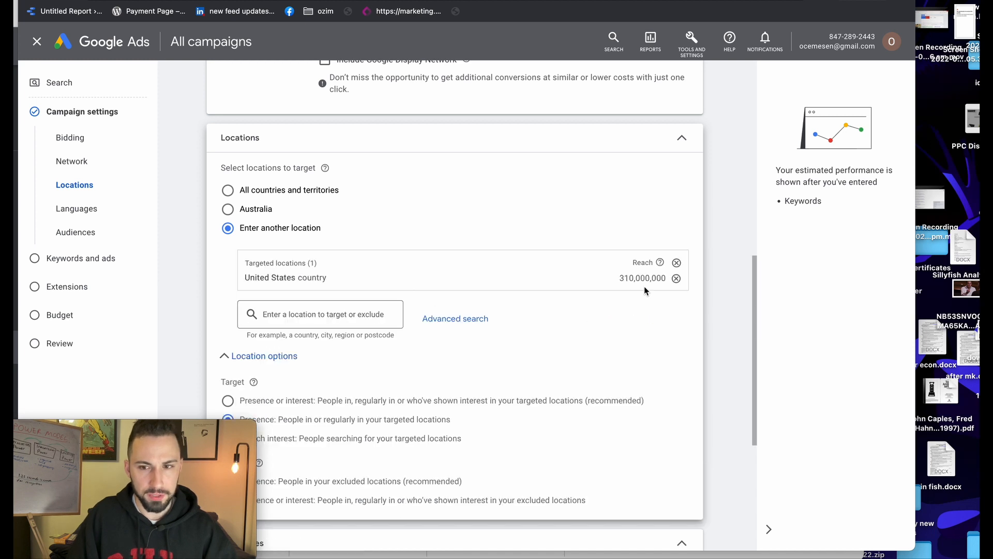
{"action": "scroll", "coordinate": [621, 284], "scroll_direction": "down", "scroll_amount": 2}
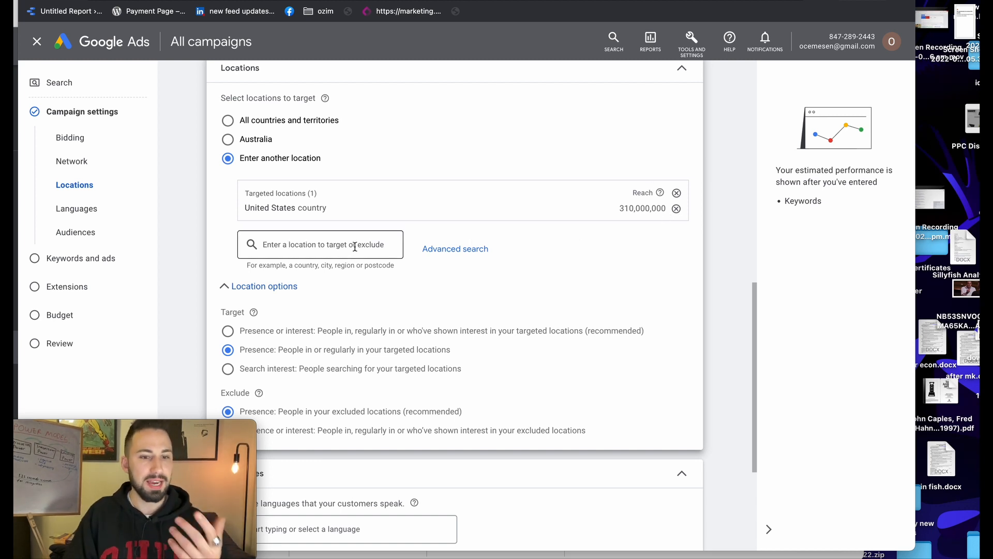
{"action": "left_click", "coordinate": [677, 208]}
Search 'texas' and target Texas state, United States
{"action": "left_click", "coordinate": [309, 185]}
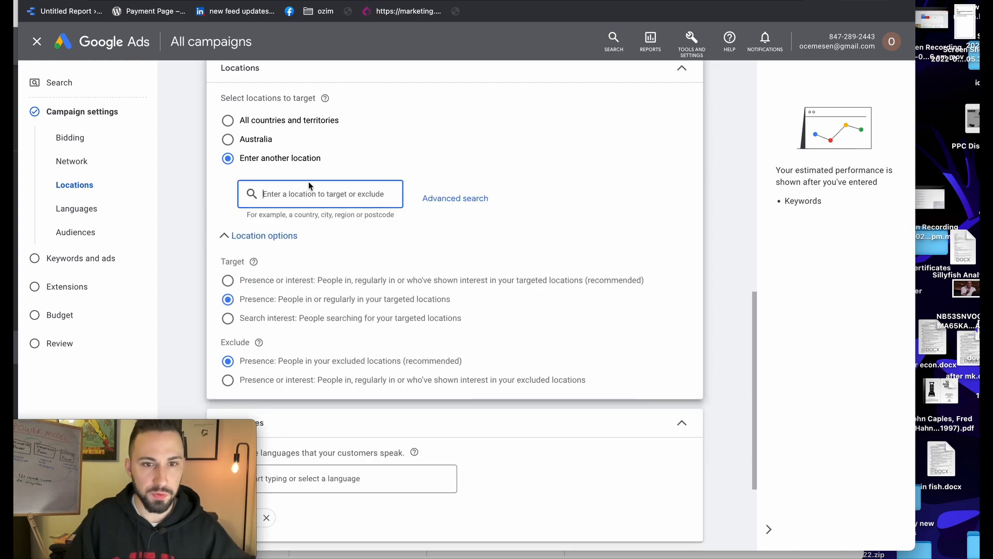
{"action": "type", "text": "texas"}
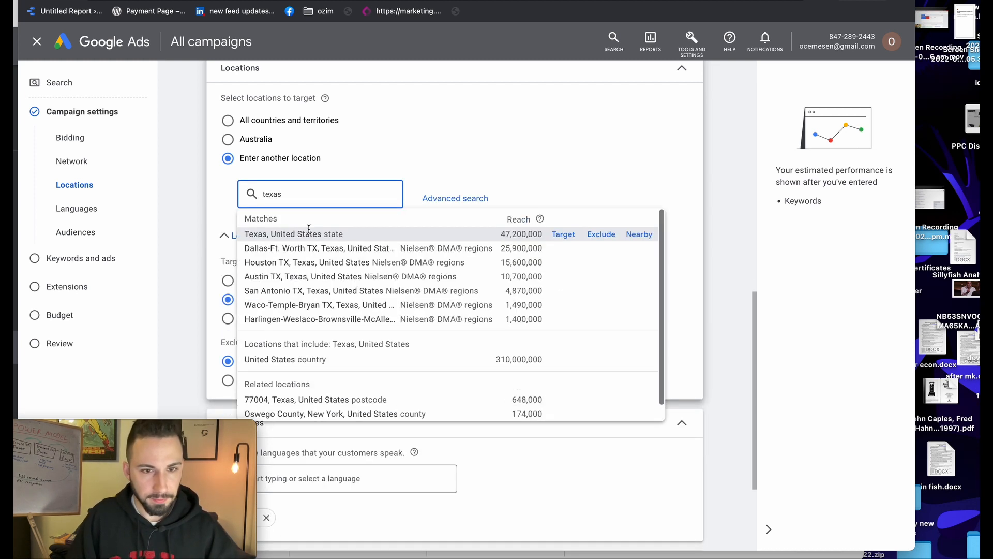
{"action": "left_click", "coordinate": [569, 236]}
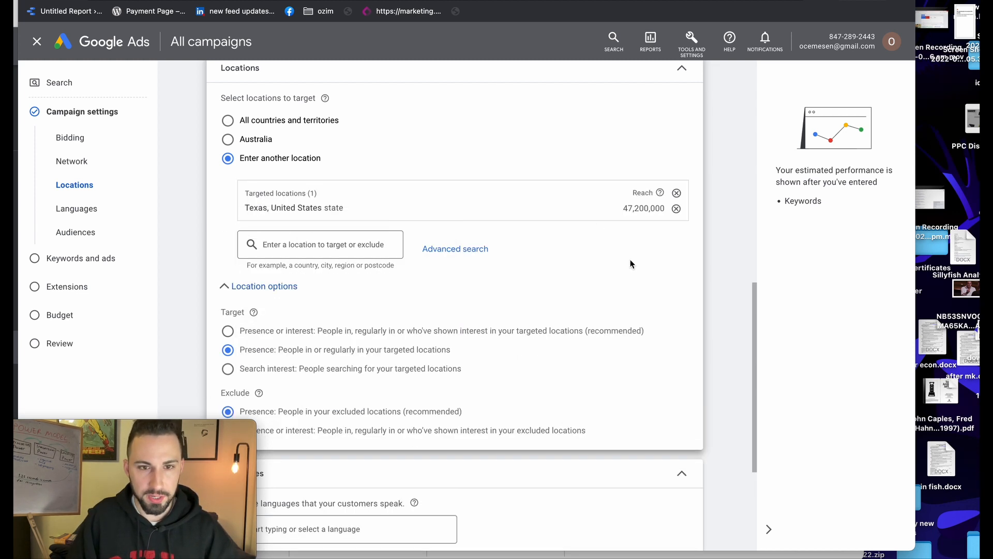
{"action": "scroll", "coordinate": [628, 259], "scroll_direction": "down", "scroll_amount": 2}
{"action": "scroll", "coordinate": [625, 172], "scroll_direction": "up", "scroll_amount": 2}
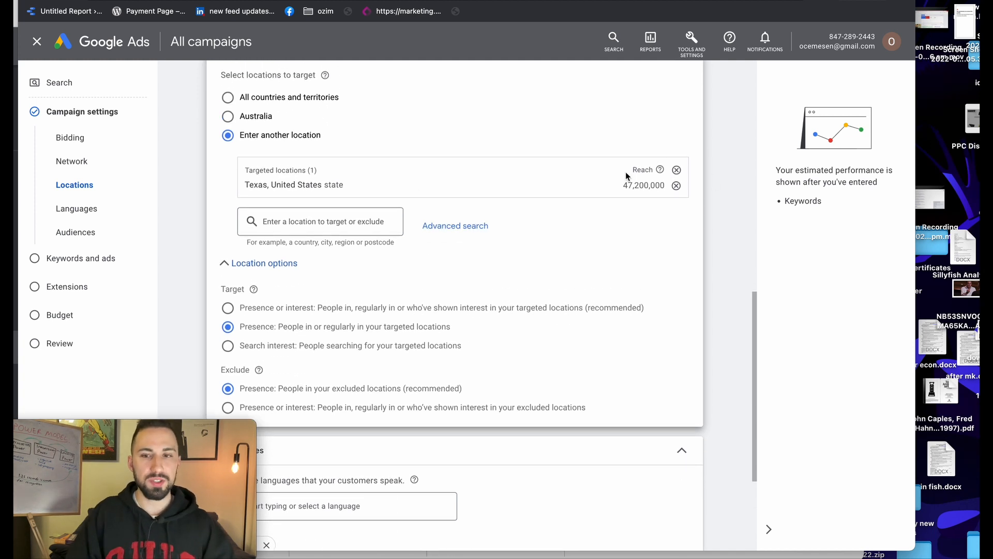
Set the location target to Presence: only people in or regularly in Texas
{"action": "scroll", "coordinate": [523, 191], "scroll_direction": "down", "scroll_amount": 1}
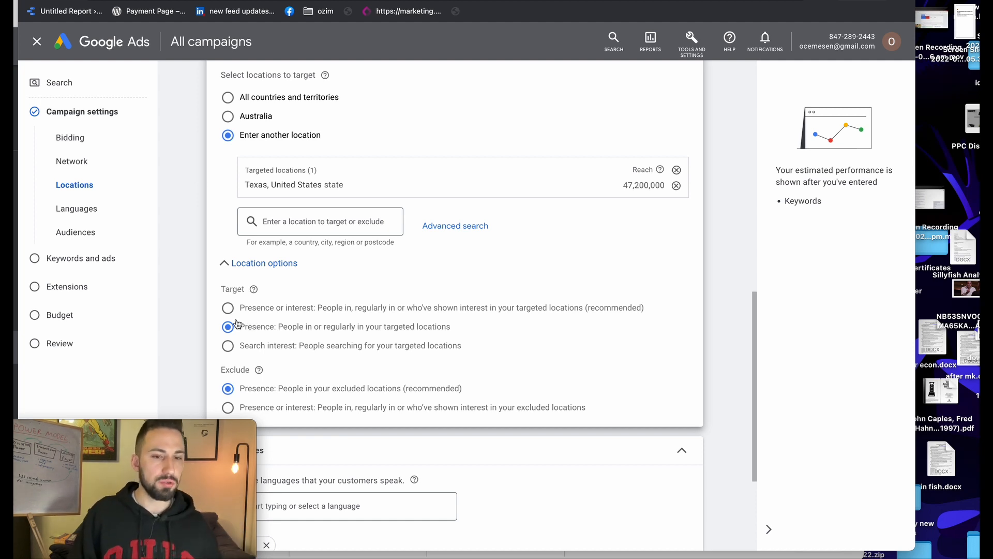
{"action": "left_click", "coordinate": [236, 309]}
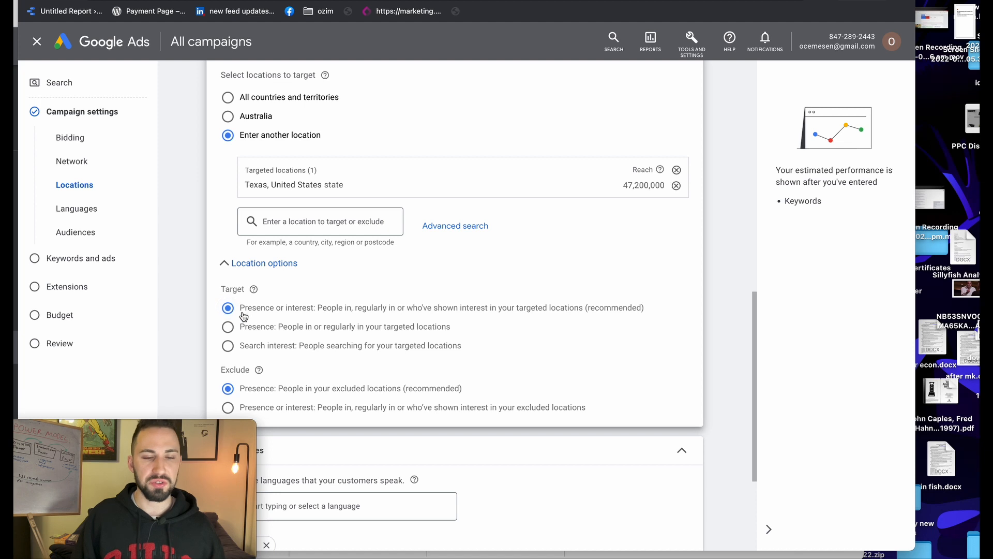
{"action": "left_click", "coordinate": [226, 330]}
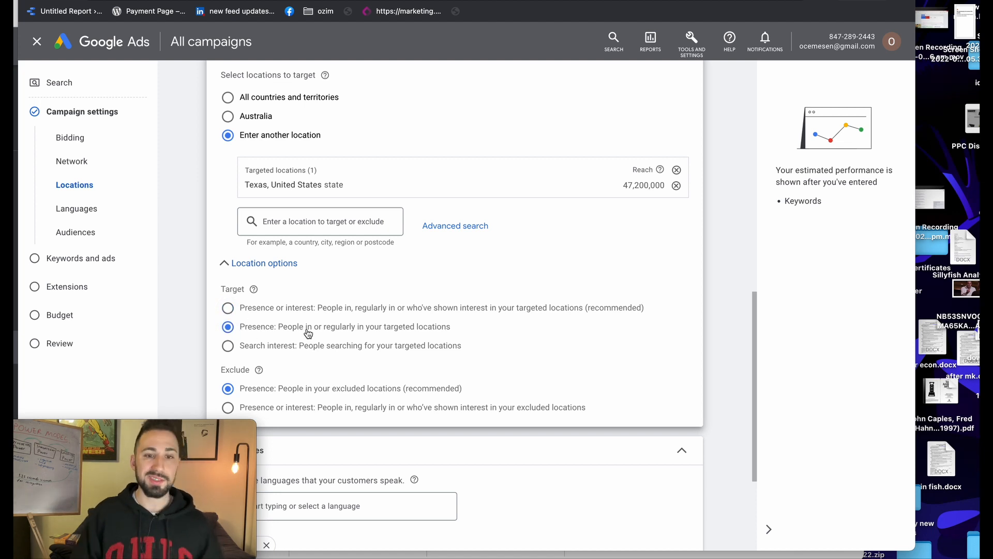
{"action": "scroll", "coordinate": [310, 331], "scroll_direction": "down", "scroll_amount": 2}
{"action": "scroll", "coordinate": [331, 327], "scroll_direction": "down", "scroll_amount": 4}
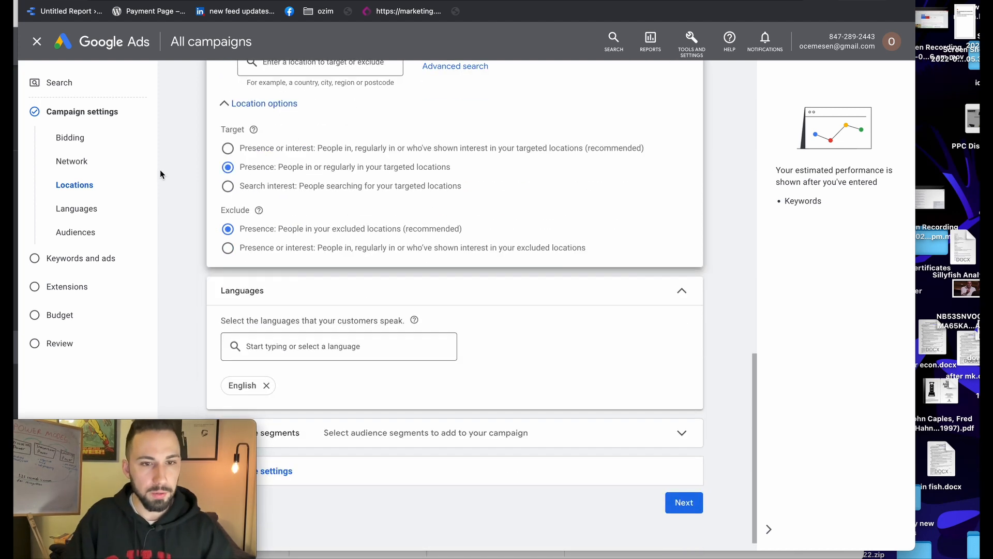
{"action": "scroll", "coordinate": [266, 237], "scroll_direction": "down", "scroll_amount": 1}
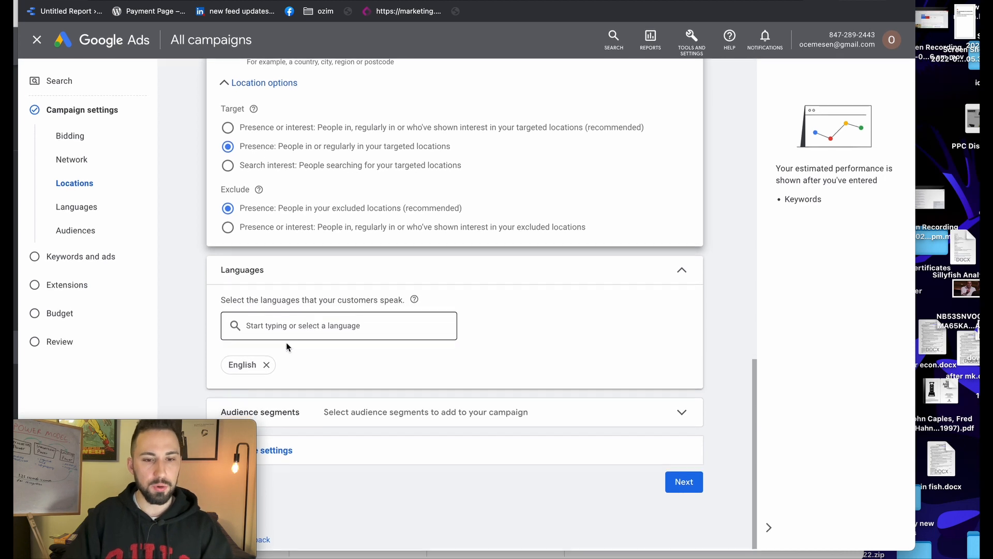
{"action": "left_click_drag", "start_coordinate": [193, 430], "coordinate": [125, 427]}
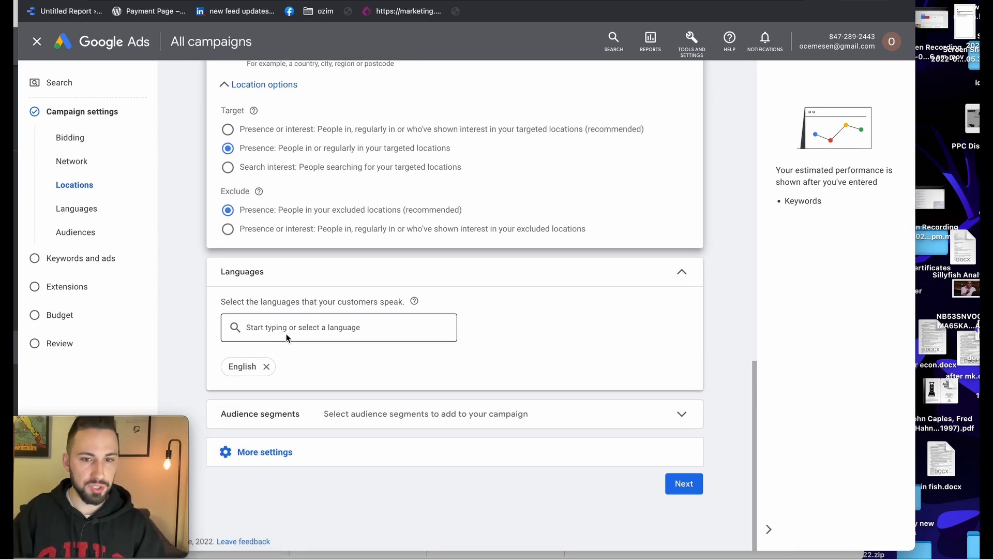
{"action": "left_click", "coordinate": [286, 336]}
{"action": "left_click", "coordinate": [306, 368]}
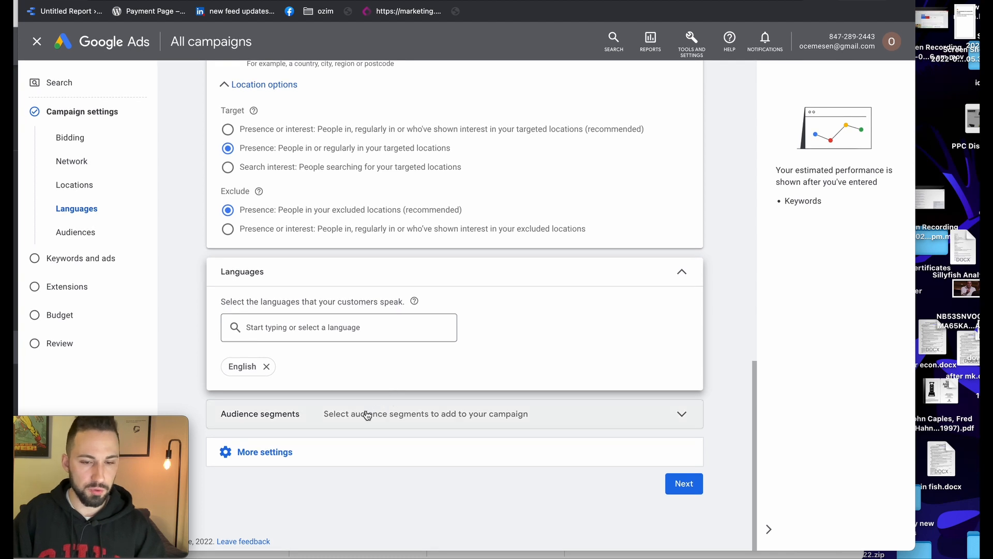
{"action": "left_click_drag", "start_coordinate": [187, 417], "coordinate": [232, 424]}
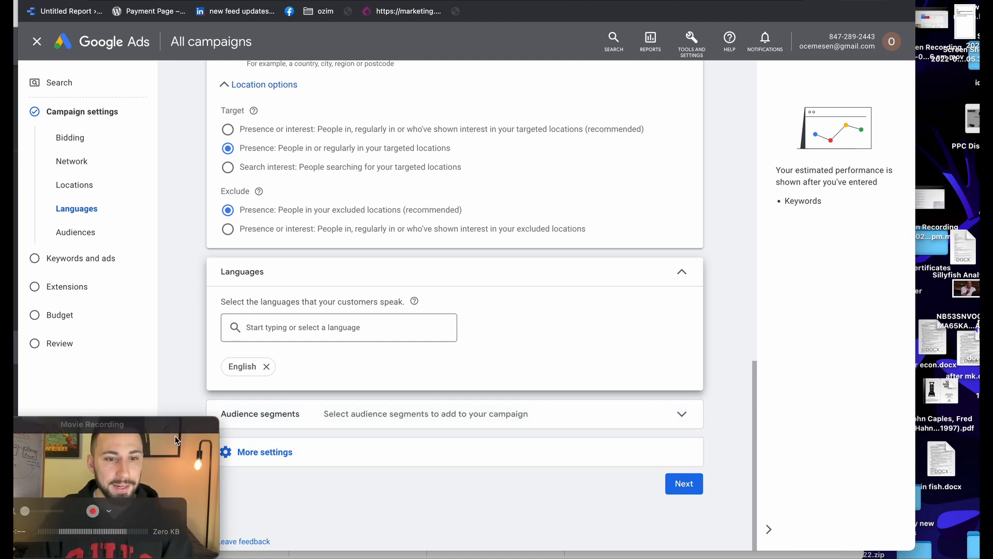
Expand More settings to show ad rotation, start and end dates, ad schedule and URL options
{"action": "left_click_drag", "start_coordinate": [218, 417], "coordinate": [159, 413]}
{"action": "left_click", "coordinate": [270, 460]}
{"action": "scroll", "coordinate": [331, 394], "scroll_direction": "down", "scroll_amount": 3}
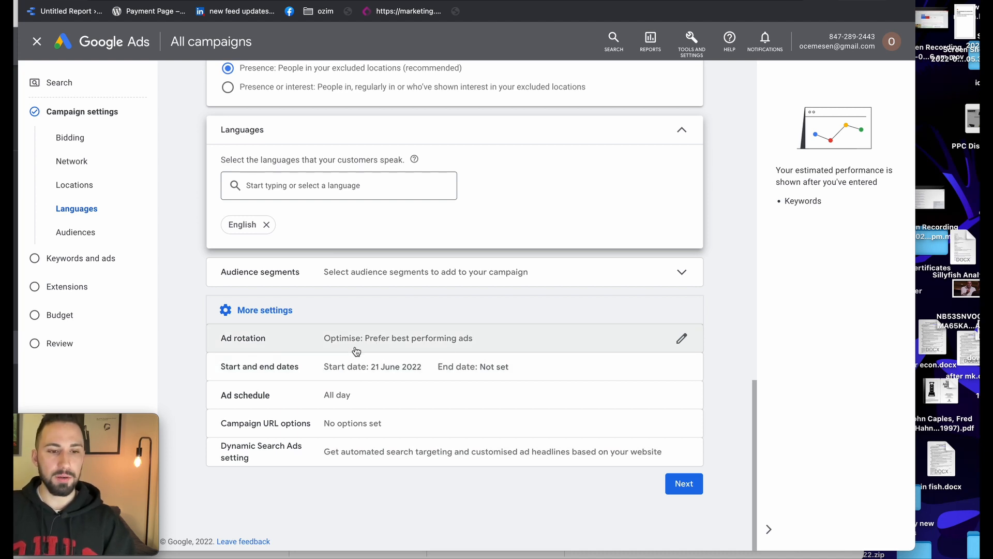
{"action": "left_click_drag", "start_coordinate": [137, 418], "coordinate": [190, 417]}
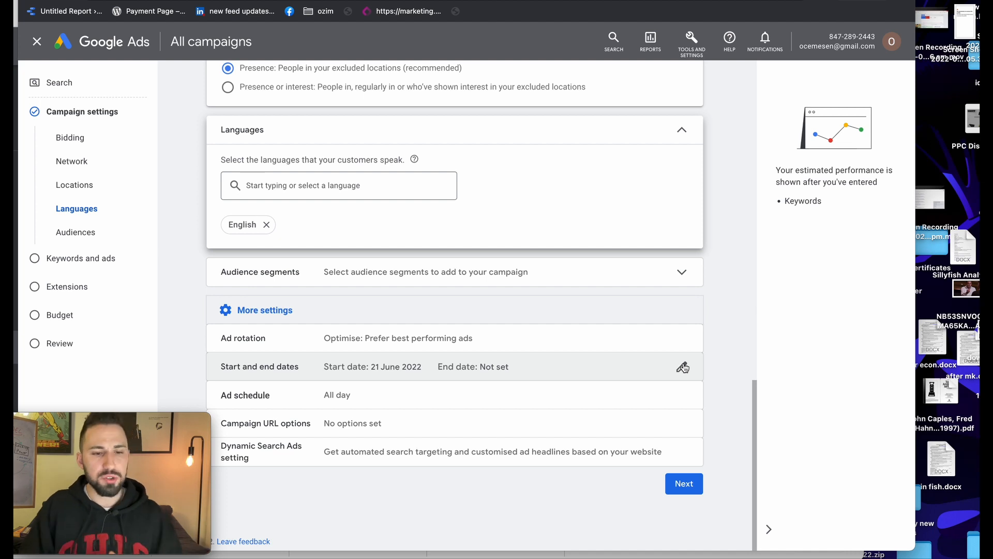
Leave the campaign's end date as None, with no end date chosen
{"action": "left_click", "coordinate": [682, 367]}
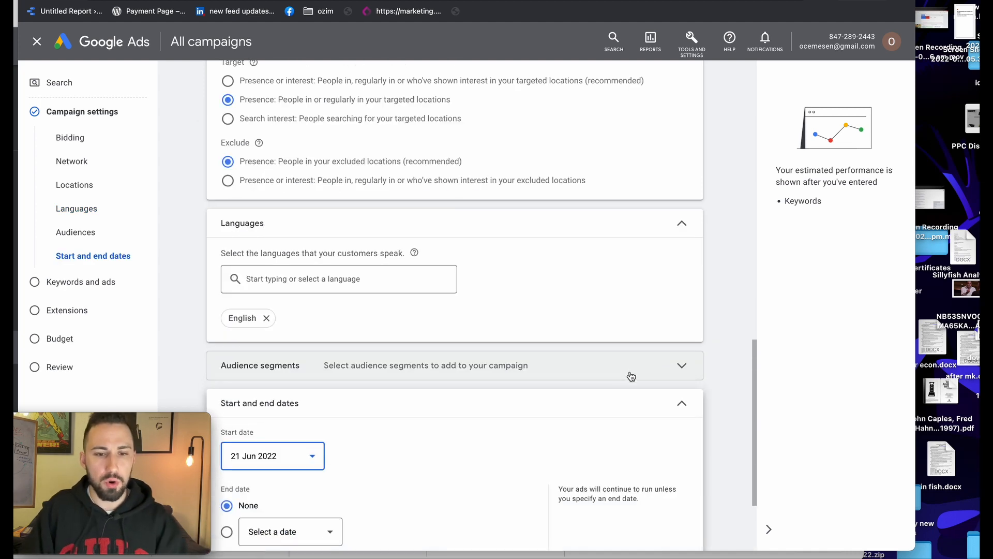
{"action": "scroll", "coordinate": [345, 381], "scroll_direction": "down", "scroll_amount": 1}
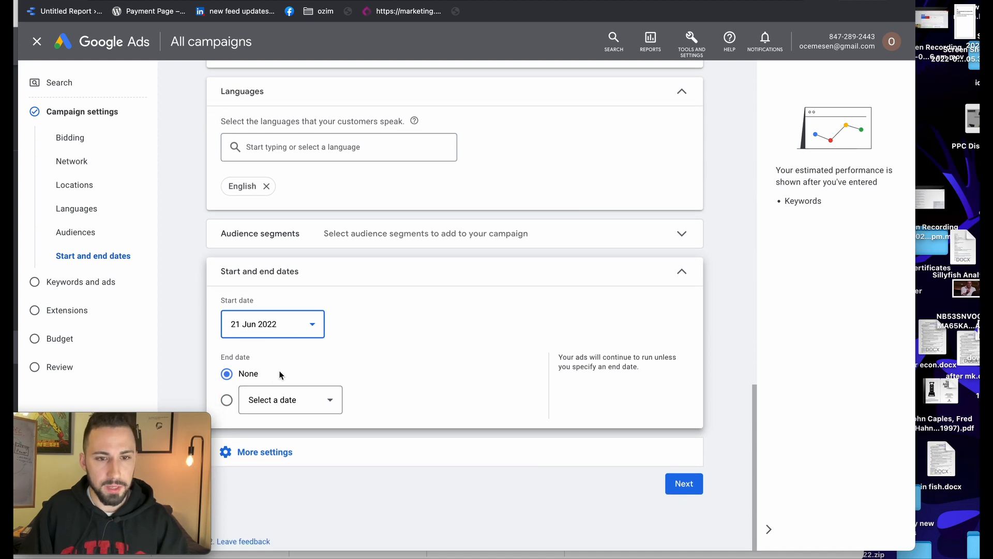
{"action": "left_click", "coordinate": [310, 408]}
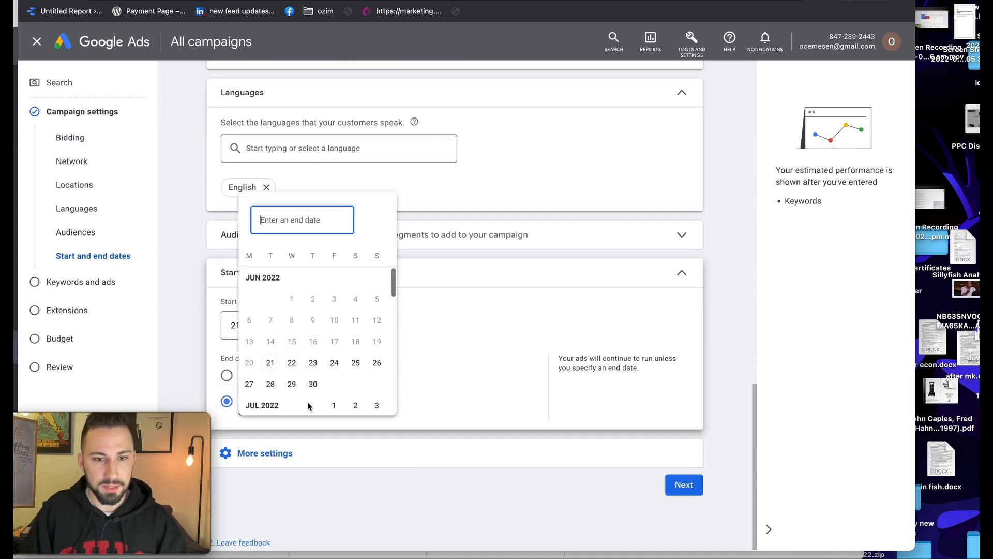
{"action": "left_click", "coordinate": [556, 326]}
{"action": "left_click", "coordinate": [654, 266]}
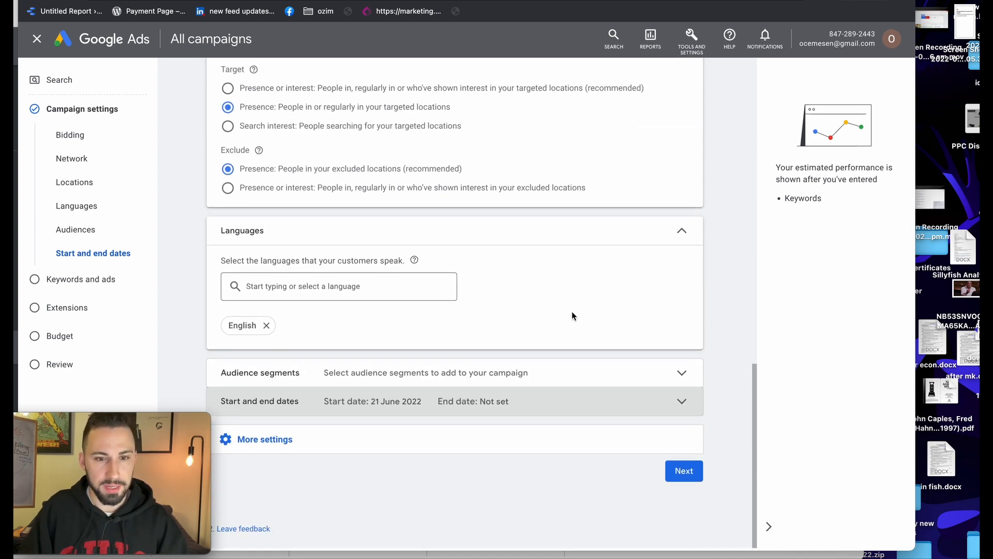
Schedule the ads for Mondays - Fridays and continue to Keywords and ads
{"action": "left_click", "coordinate": [438, 438]}
{"action": "scroll", "coordinate": [432, 436], "scroll_direction": "down", "scroll_amount": 2}
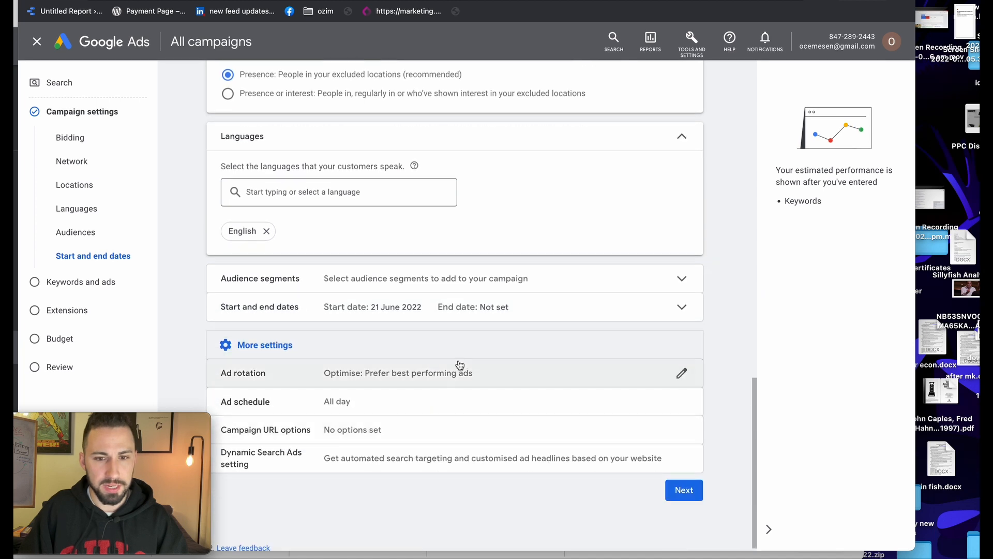
{"action": "left_click", "coordinate": [410, 402]}
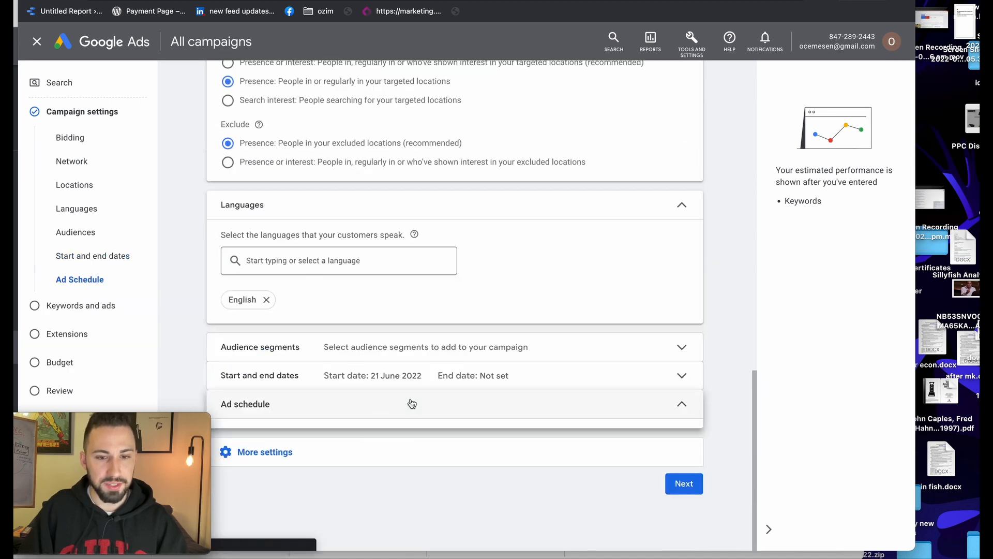
{"action": "left_click", "coordinate": [264, 343]}
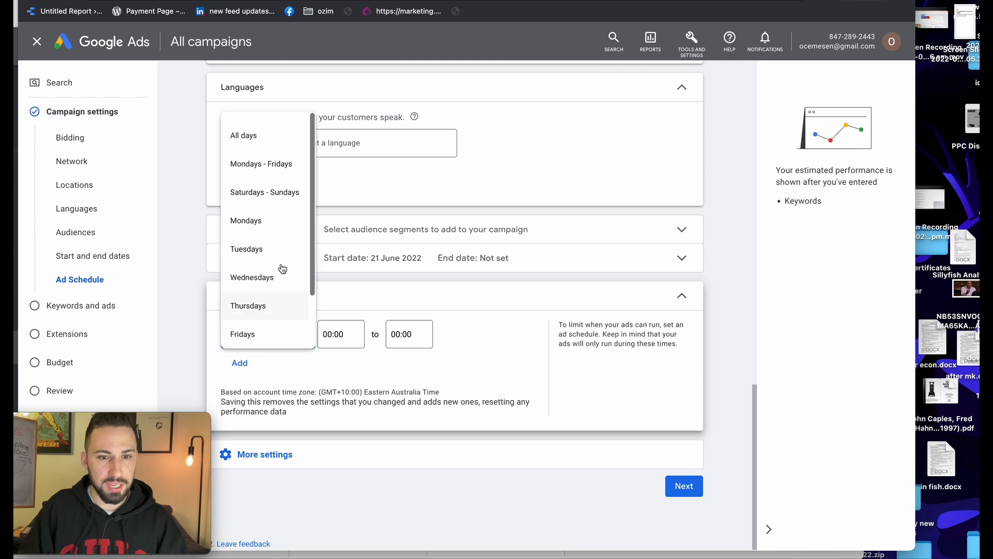
{"action": "left_click", "coordinate": [278, 172]}
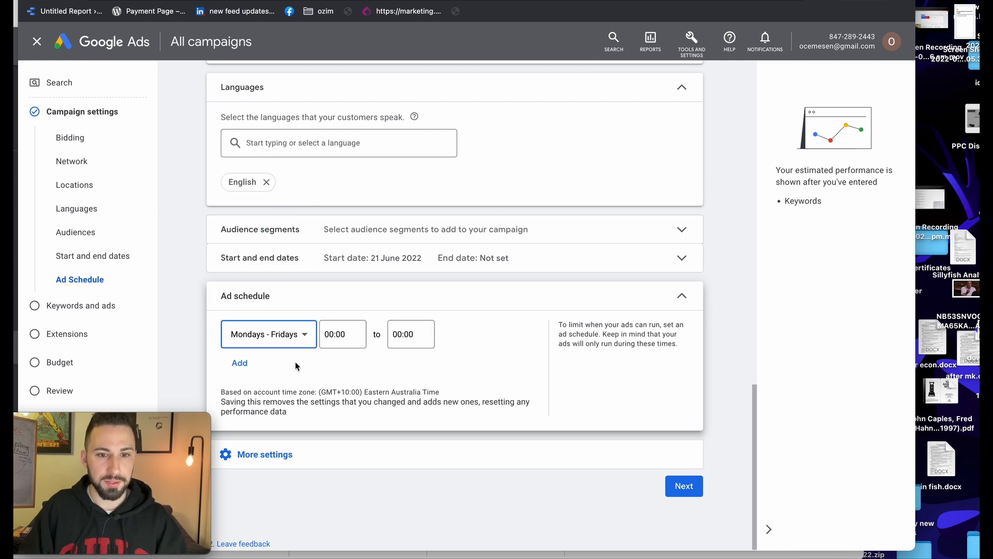
{"action": "left_click", "coordinate": [685, 486]}
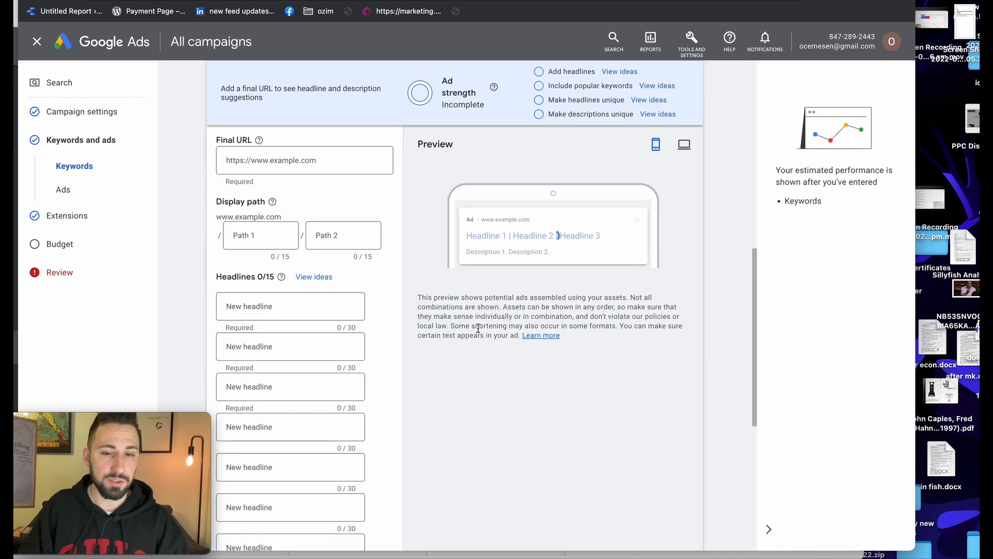
Rename 'Ad group 1' to 'Gym related', fixing a typo along the way
{"action": "scroll", "coordinate": [476, 331], "scroll_direction": "down", "scroll_amount": 1}
{"action": "scroll", "coordinate": [478, 336], "scroll_direction": "up", "scroll_amount": 4}
{"action": "scroll", "coordinate": [478, 337], "scroll_direction": "up", "scroll_amount": 5}
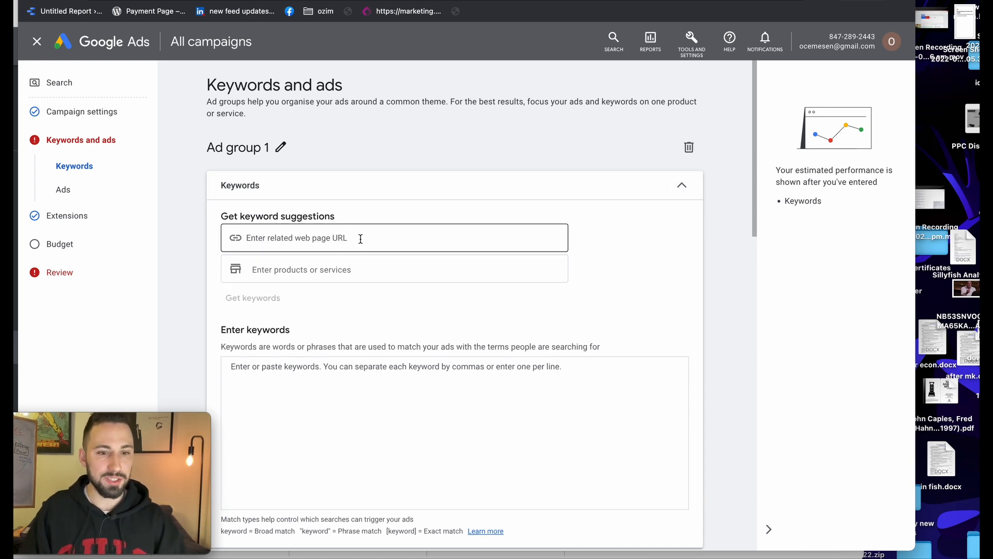
{"action": "left_click", "coordinate": [281, 147]}
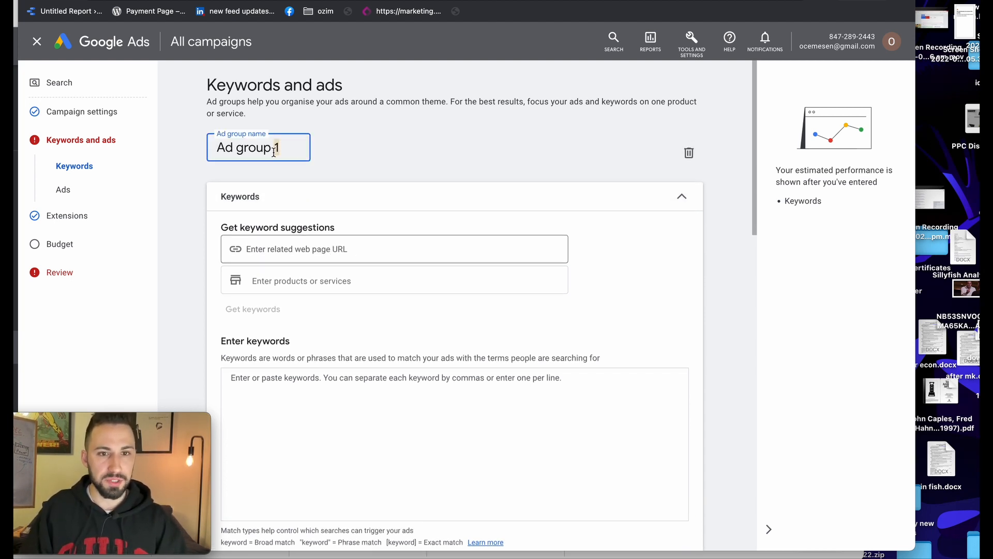
{"action": "triple_click", "coordinate": [274, 153]}
{"action": "key", "text": "BackSpace"}
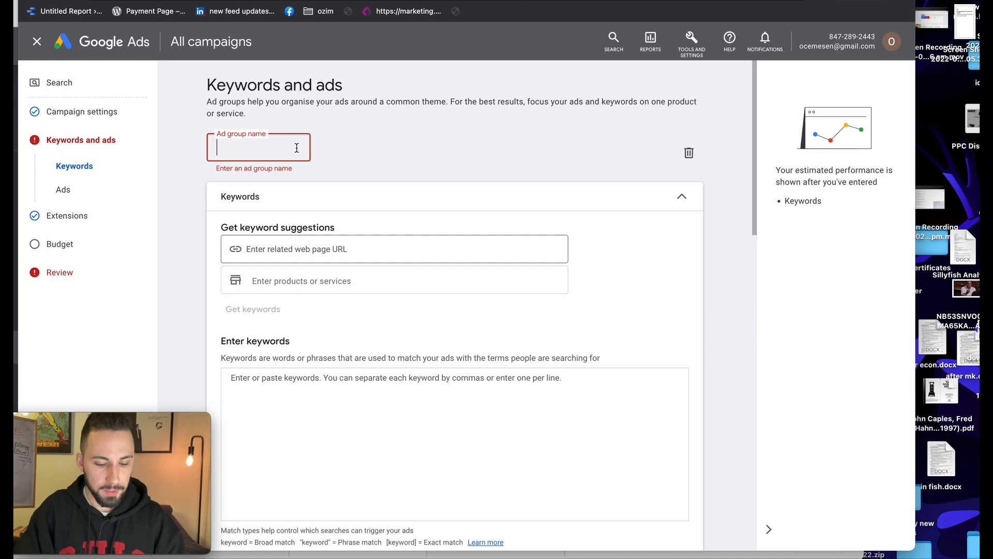
{"action": "type", "text": "Gym"}
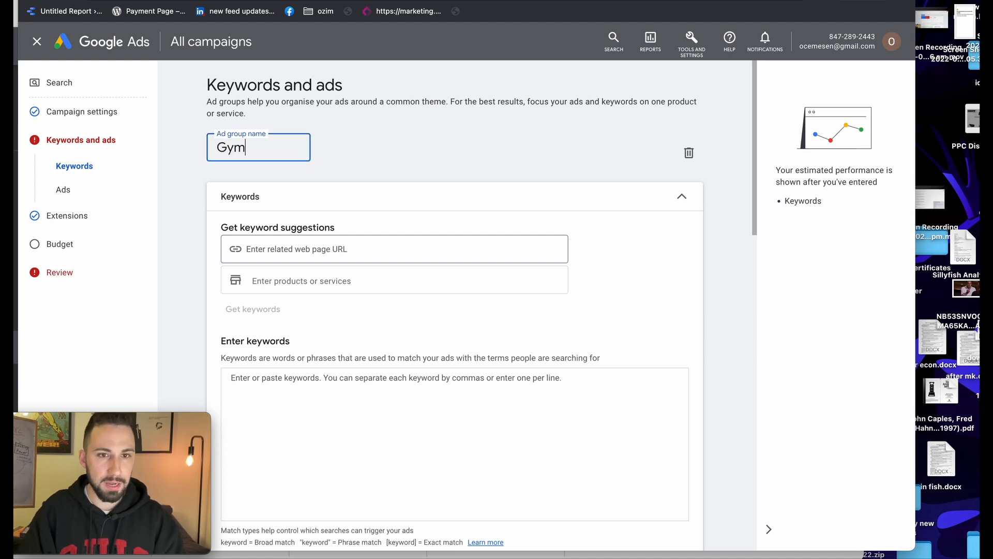
{"action": "left_click", "coordinate": [298, 381]}
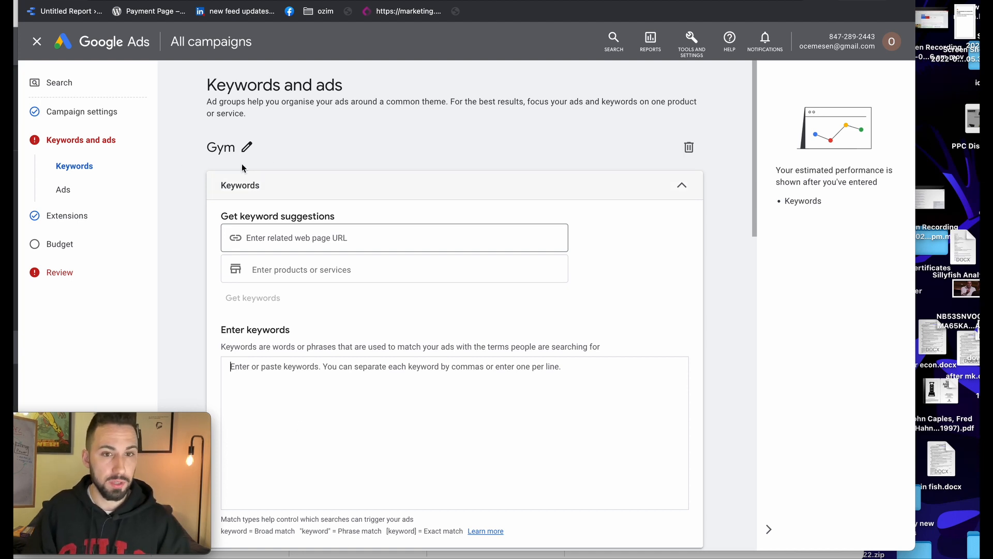
{"action": "left_click", "coordinate": [247, 147]}
{"action": "type", "text": "relat3ed"}
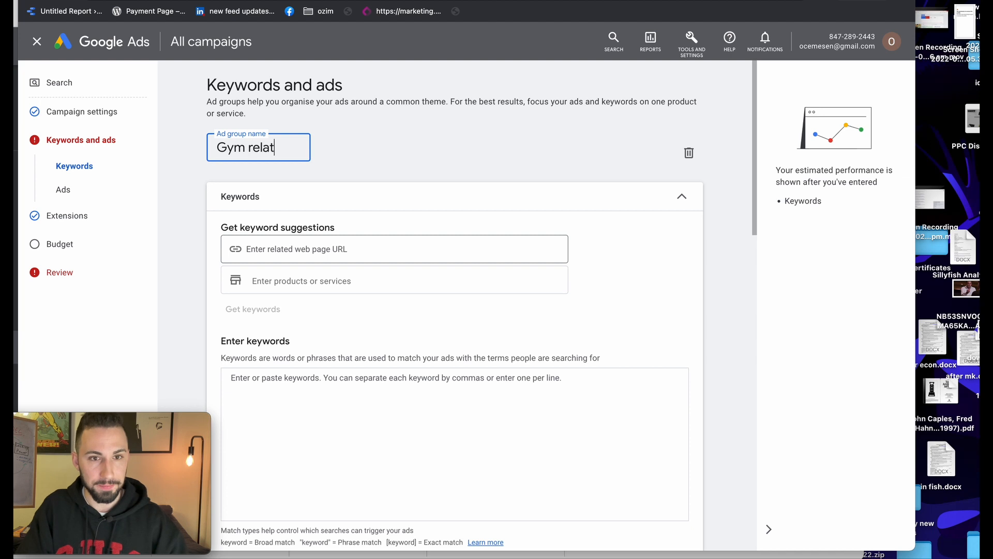
{"action": "key", "text": "BackSpace"}
{"action": "key", "text": "BackSpace"}
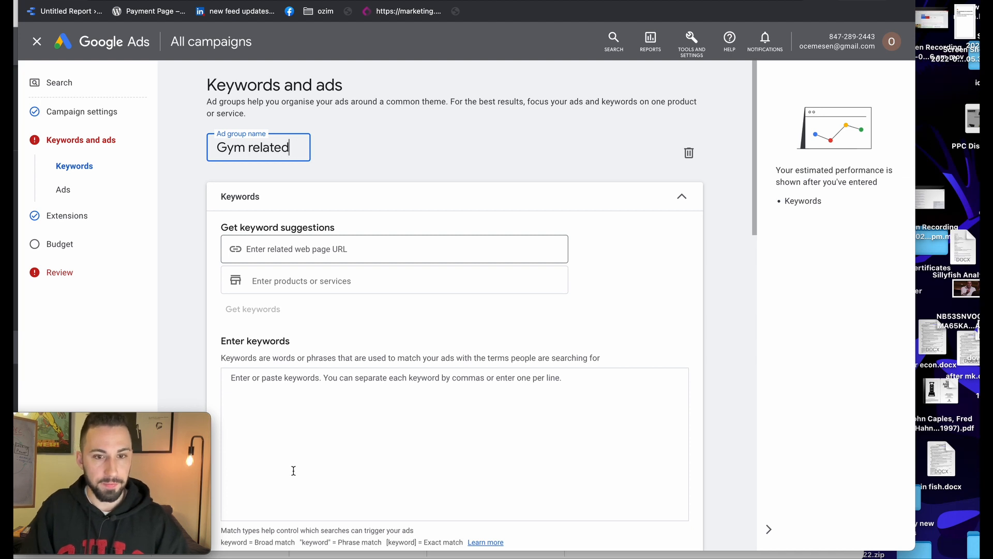
{"action": "left_click", "coordinate": [293, 470]}
{"action": "scroll", "coordinate": [308, 472], "scroll_direction": "down", "scroll_amount": 2}
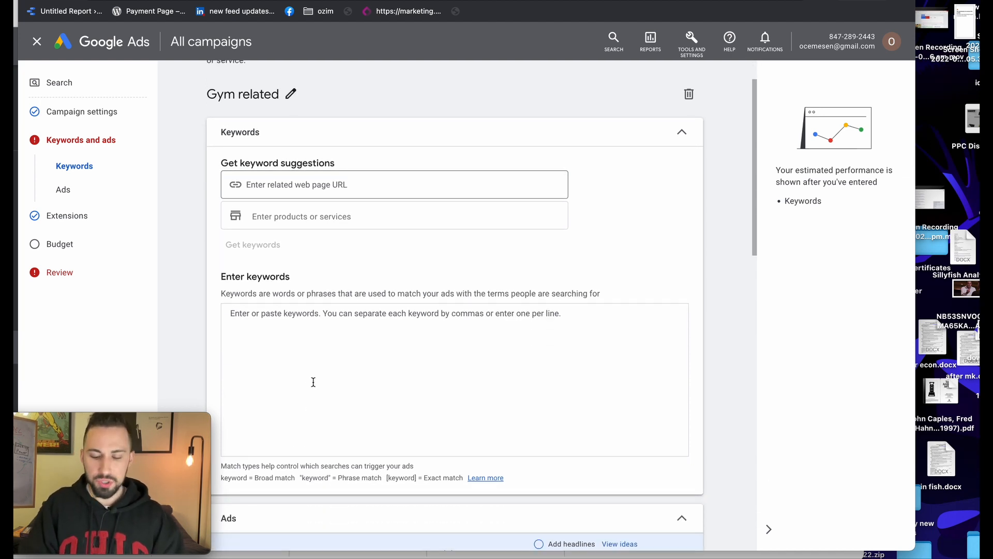
Remove the leftover 'ke' text from the Enter keywords box
{"action": "type", "text": "keyword"}
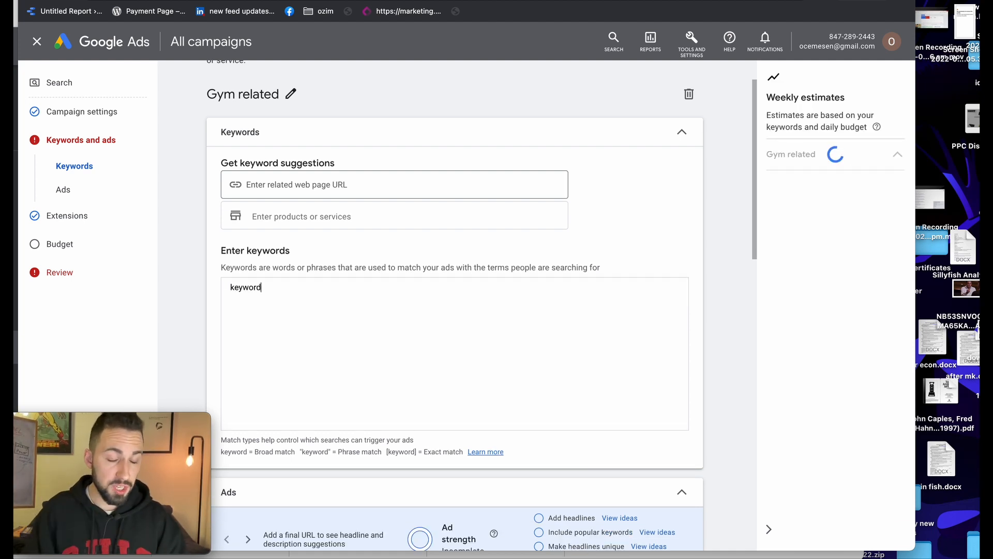
{"action": "left_click_drag", "start_coordinate": [278, 286], "coordinate": [219, 292]}
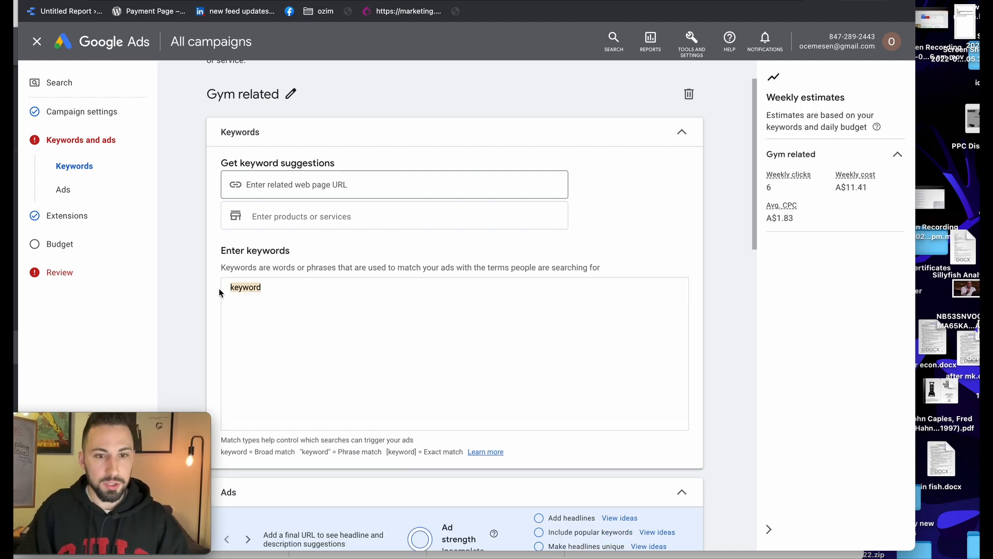
{"action": "left_click", "coordinate": [293, 284]}
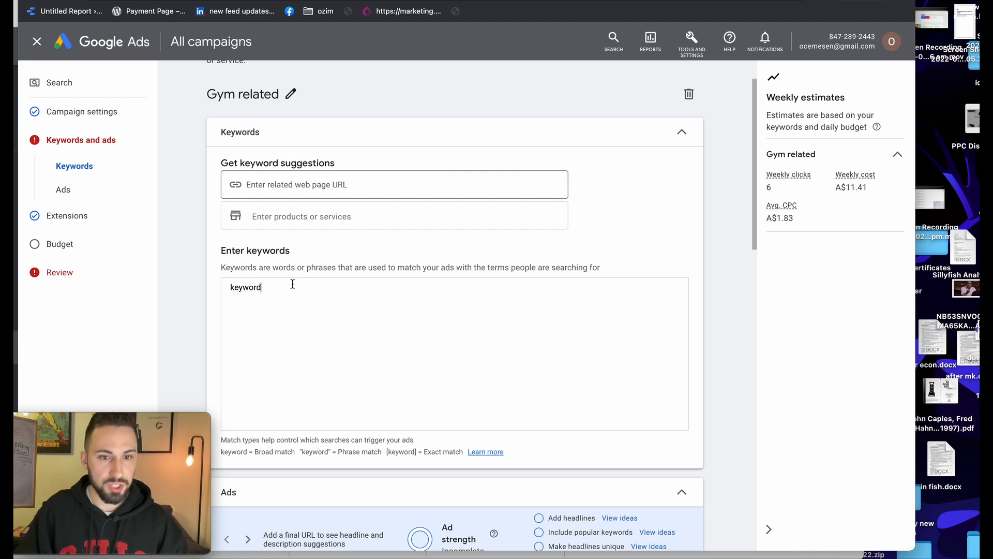
{"action": "scroll", "coordinate": [293, 330], "scroll_direction": "down", "scroll_amount": 8}
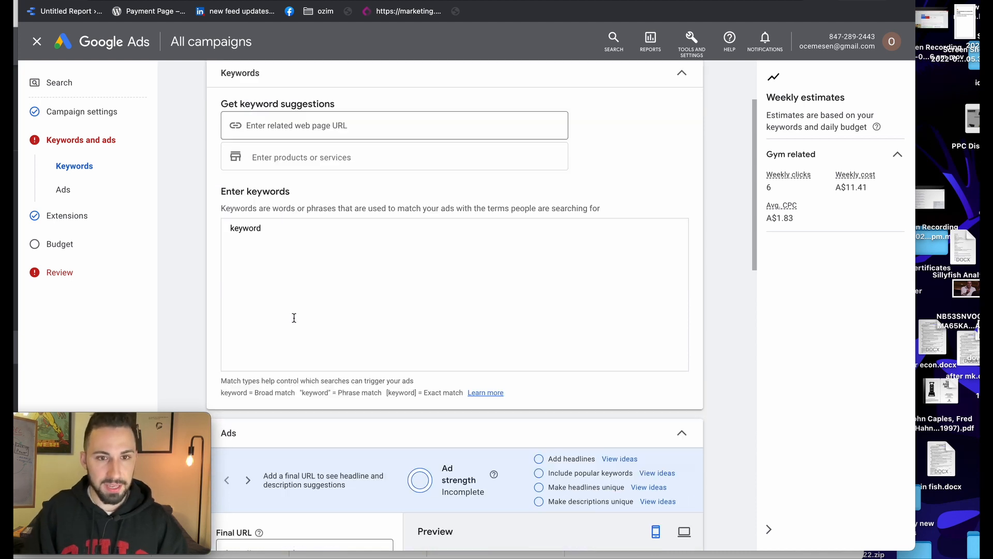
{"action": "scroll", "coordinate": [294, 330], "scroll_direction": "up", "scroll_amount": 9}
{"action": "left_click", "coordinate": [289, 341]}
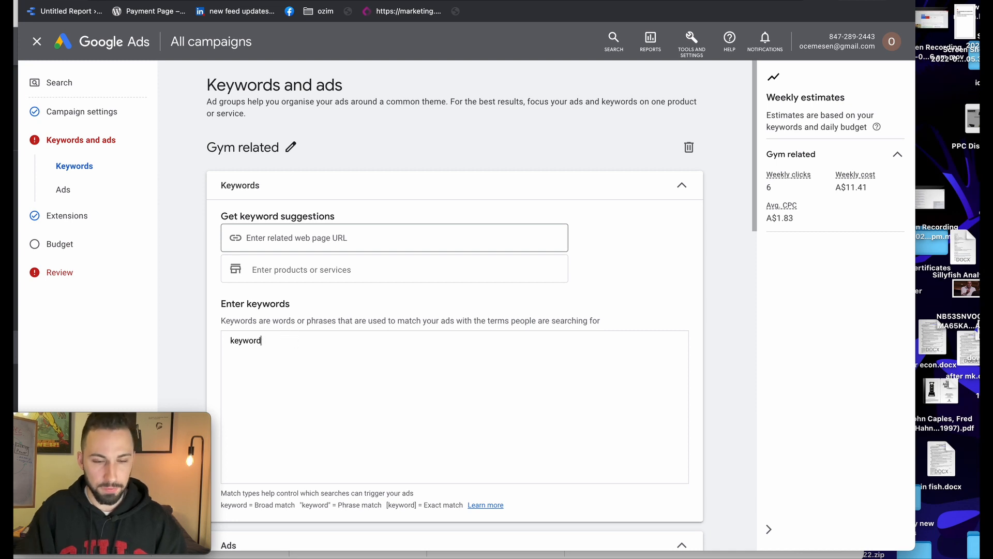
{"action": "key", "text": "BackSpace"}
Type and delete the trial phrase 'is gym good for old peopl' and the word 'keyword'
{"action": "type", "text": "is gym"}
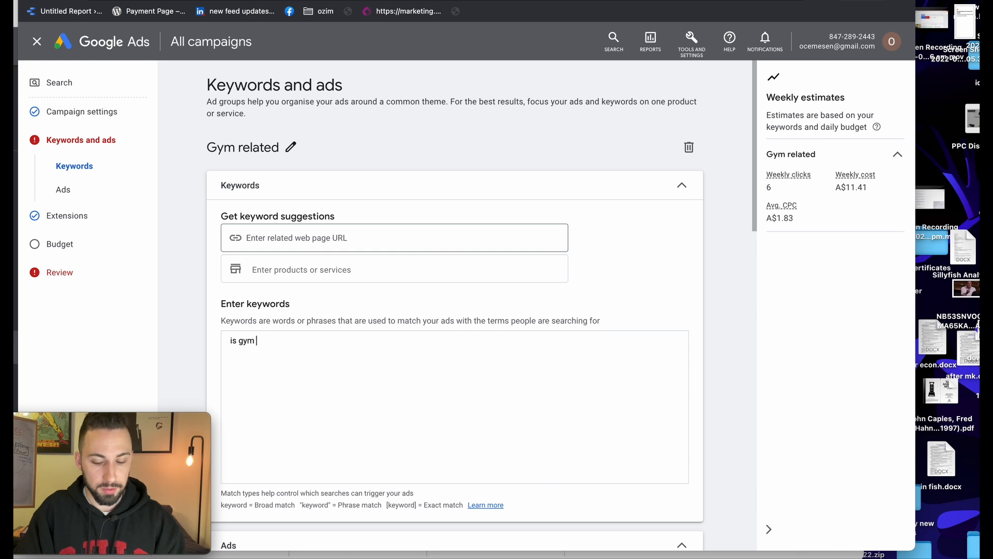
{"action": "type", "text": " good for "}
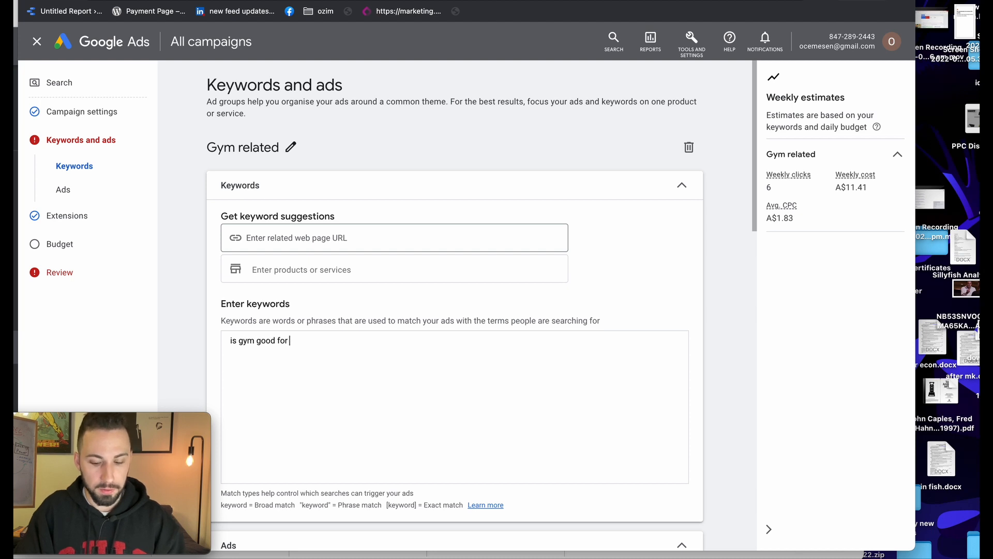
{"action": "type", "text": "old people"}
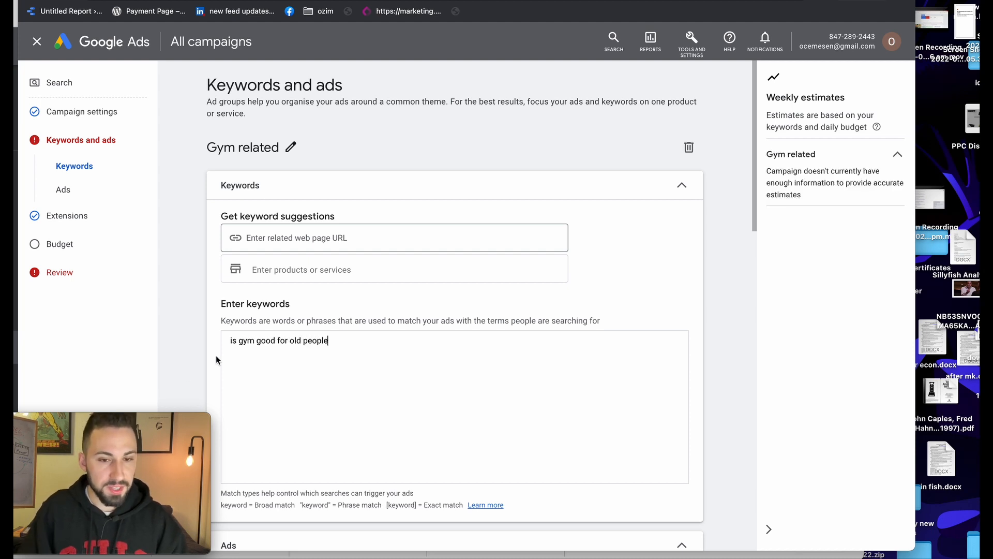
{"action": "left_click_drag", "start_coordinate": [358, 339], "coordinate": [219, 343]}
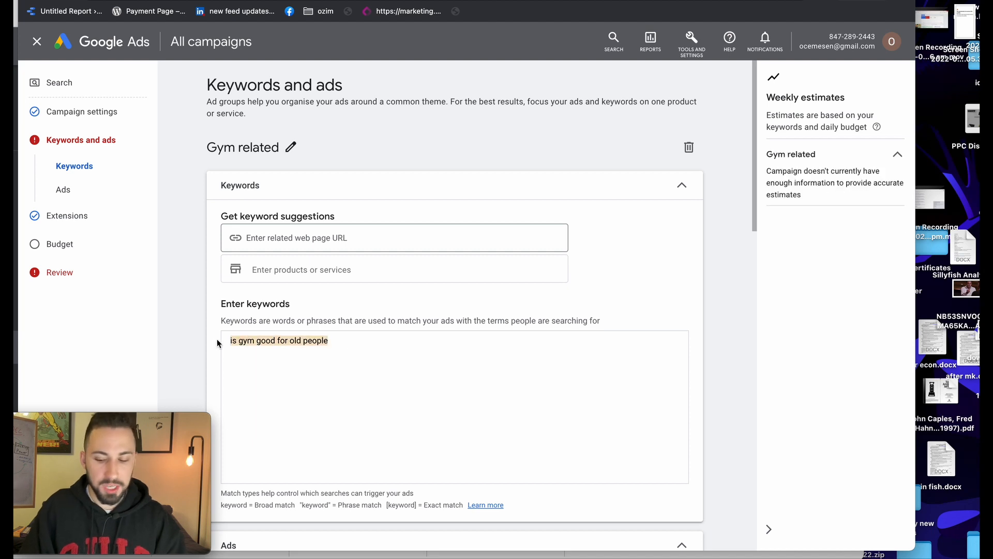
{"action": "key", "text": "BackSpace"}
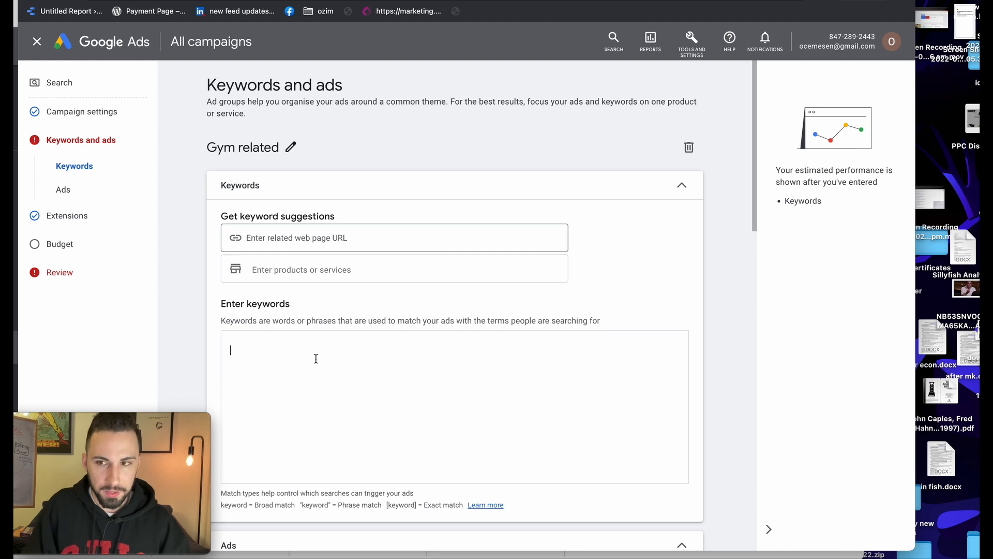
{"action": "type", "text": "word"}
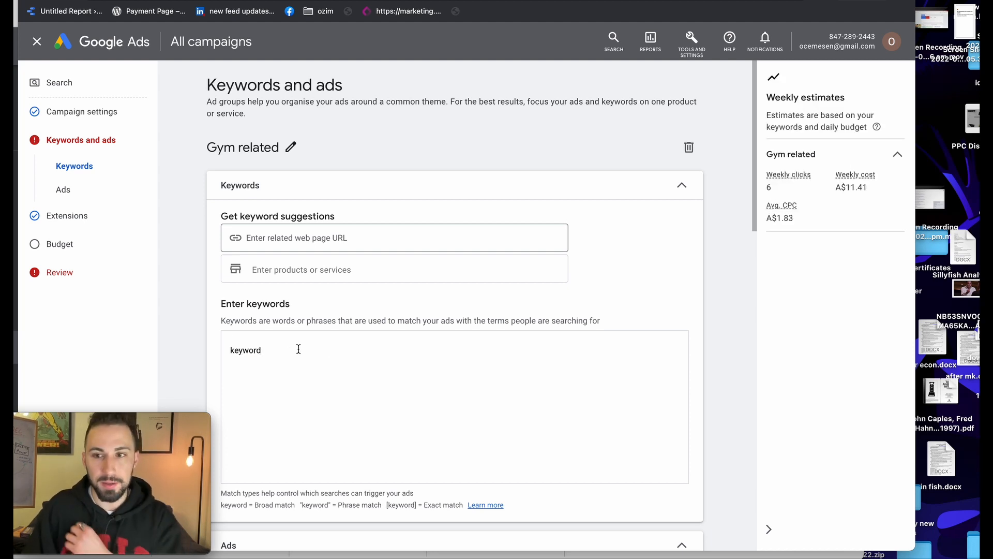
{"action": "left_click_drag", "start_coordinate": [299, 348], "coordinate": [212, 348]}
{"action": "key", "text": "BackSpace"}
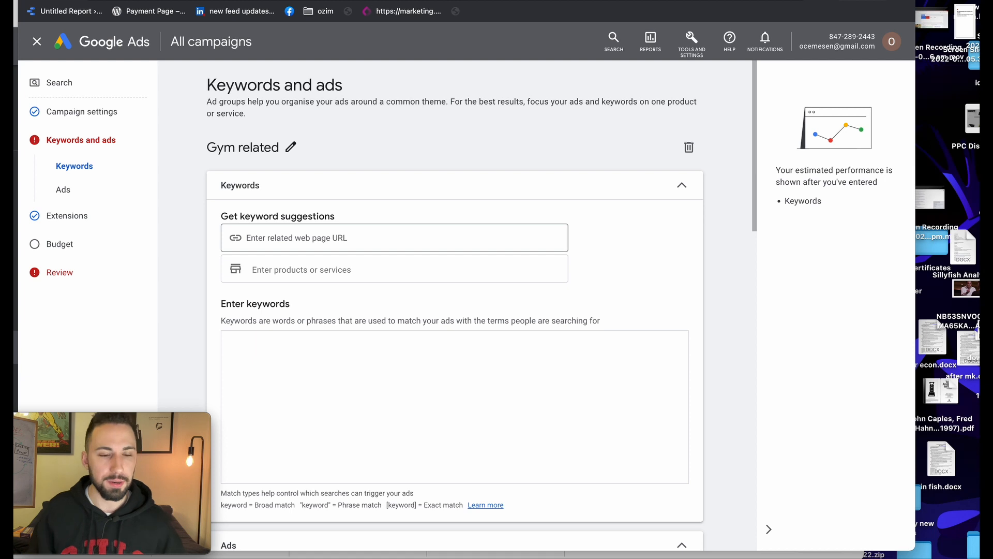
Try the keywords "gym", night gym and gym night, deleting each one
{"action": "type", "text": "gym"}
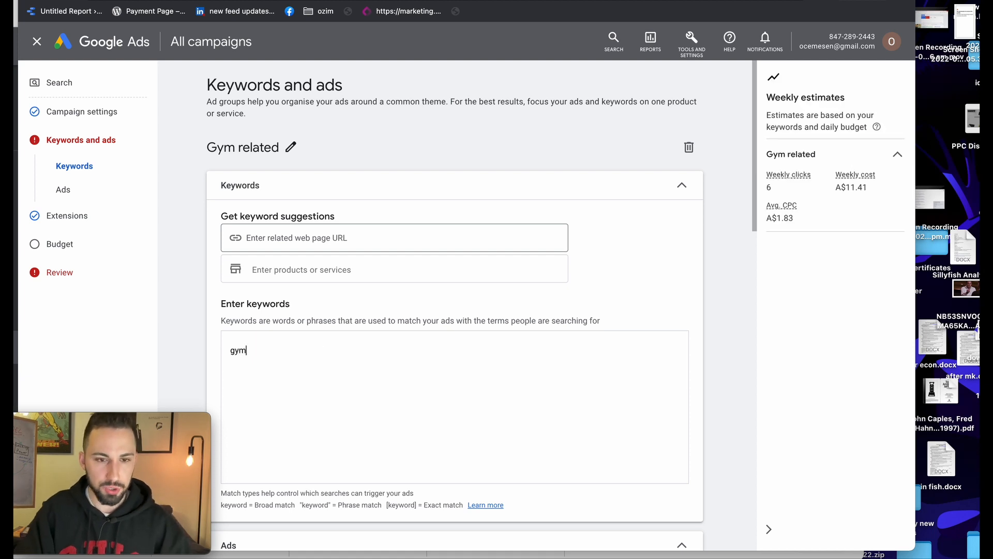
{"action": "key", "text": "BackSpace"}
{"action": "type", "text": "\""}
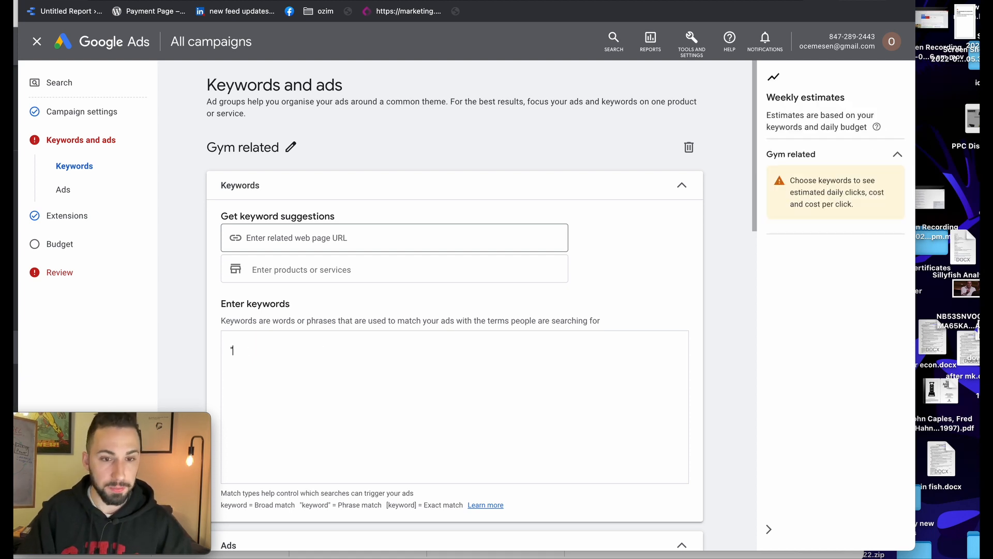
{"action": "type", "text": "g"}
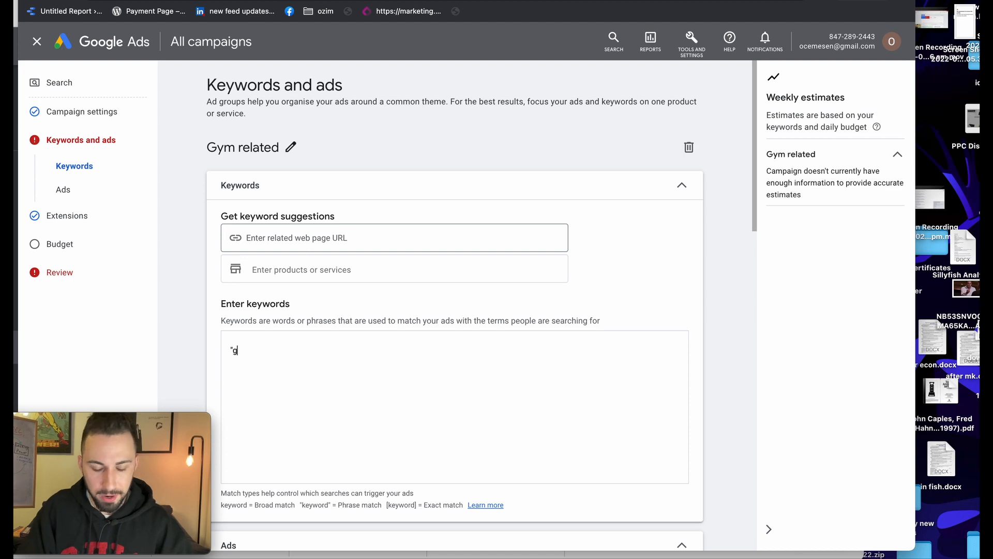
{"action": "type", "text": "ym\""}
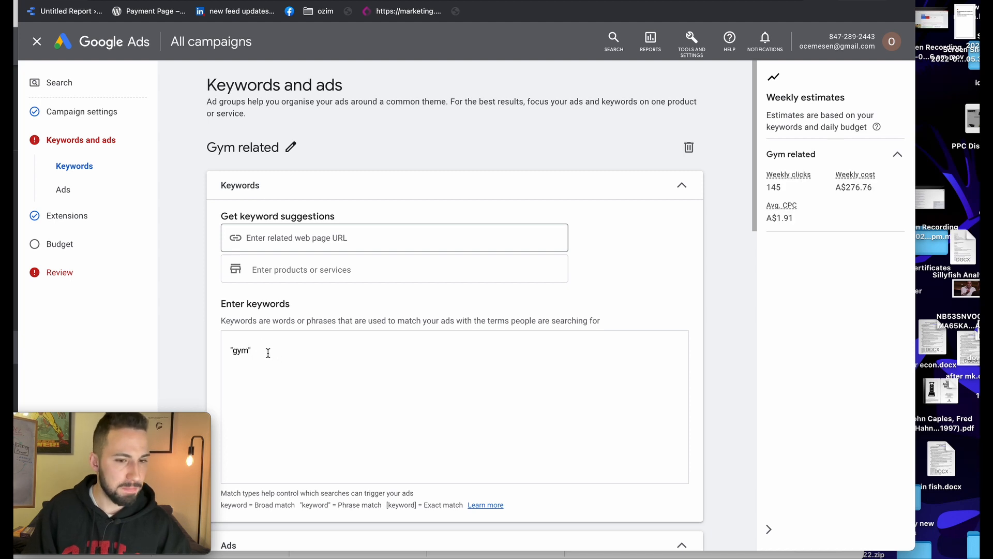
{"action": "scroll", "coordinate": [166, 346], "scroll_direction": "down", "scroll_amount": 1}
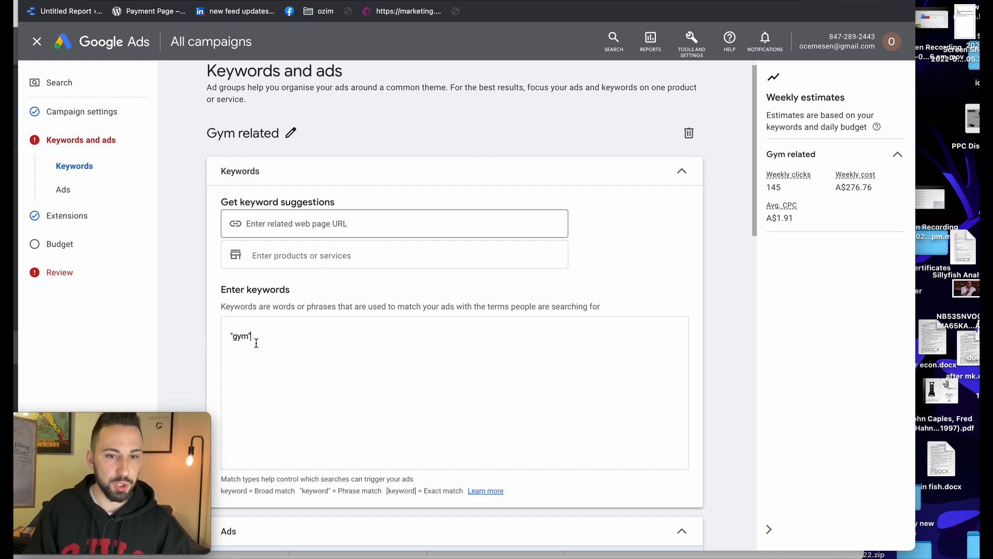
{"action": "left_click_drag", "start_coordinate": [256, 343], "coordinate": [222, 344]}
{"action": "key", "text": "BackSpace"}
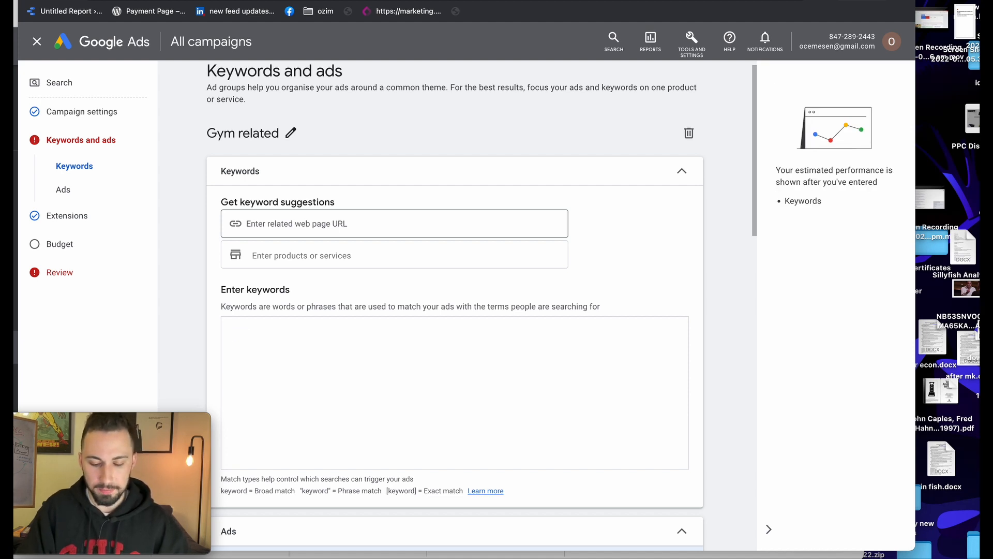
{"action": "type", "text": "night gym"}
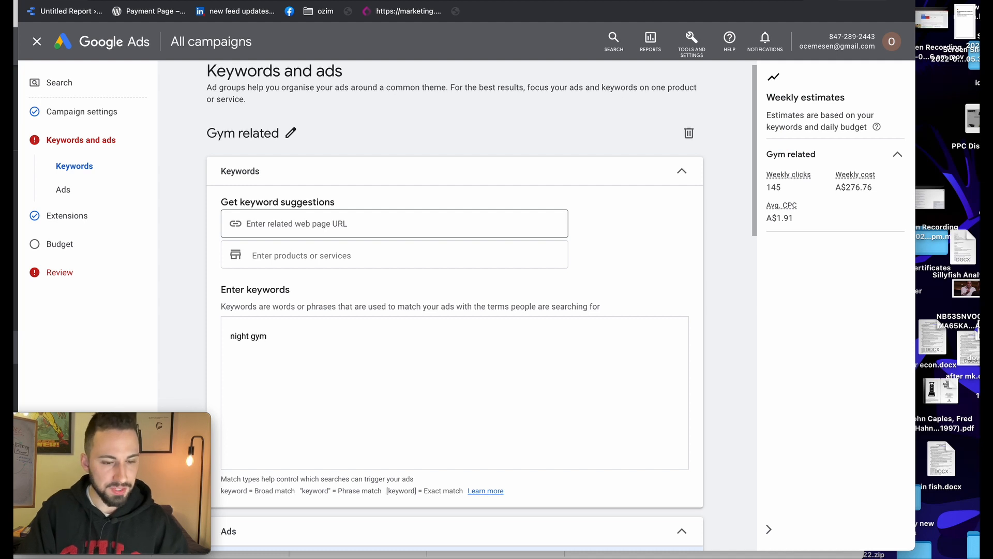
{"action": "key", "text": "BackSpace"}
{"action": "key", "text": "BackSpace"}
{"action": "key", "text": "BackSpace"}
{"action": "key", "text": "BackSpace"}
{"action": "key", "text": "BackSpace"}
{"action": "key", "text": "BackSpace"}
{"action": "key", "text": "BackSpace"}
{"action": "key", "text": "BackSpace"}
{"action": "key", "text": "BackSpace"}
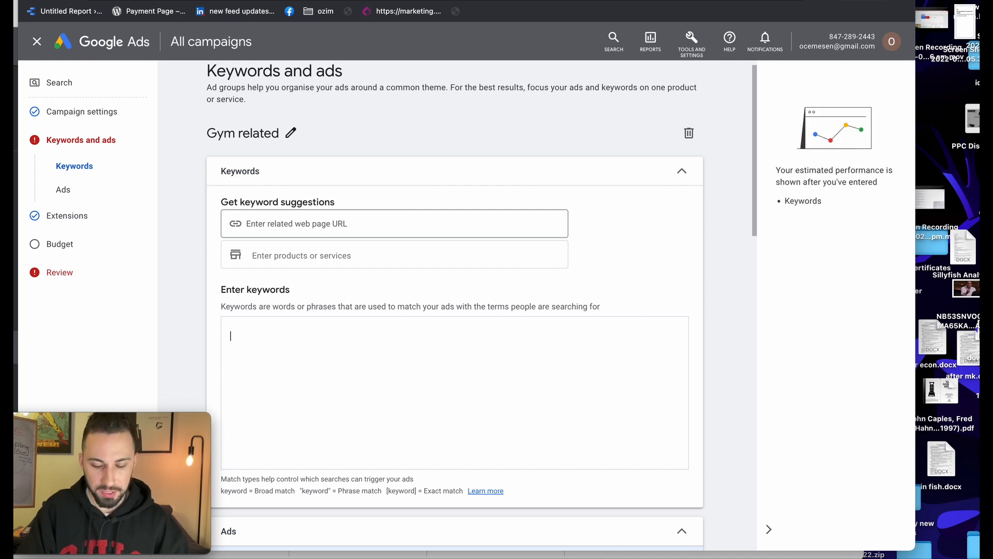
{"action": "type", "text": "g"}
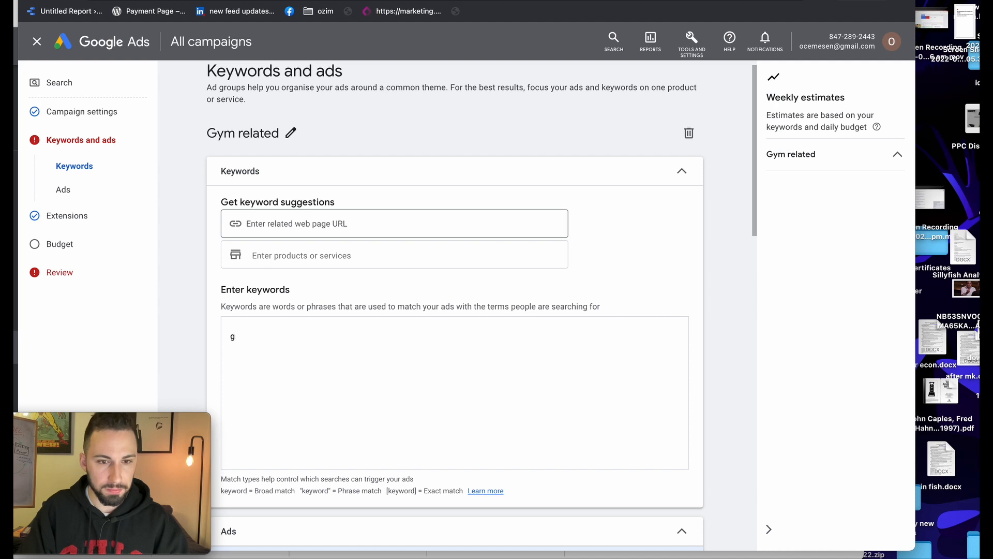
{"action": "type", "text": "ym night"}
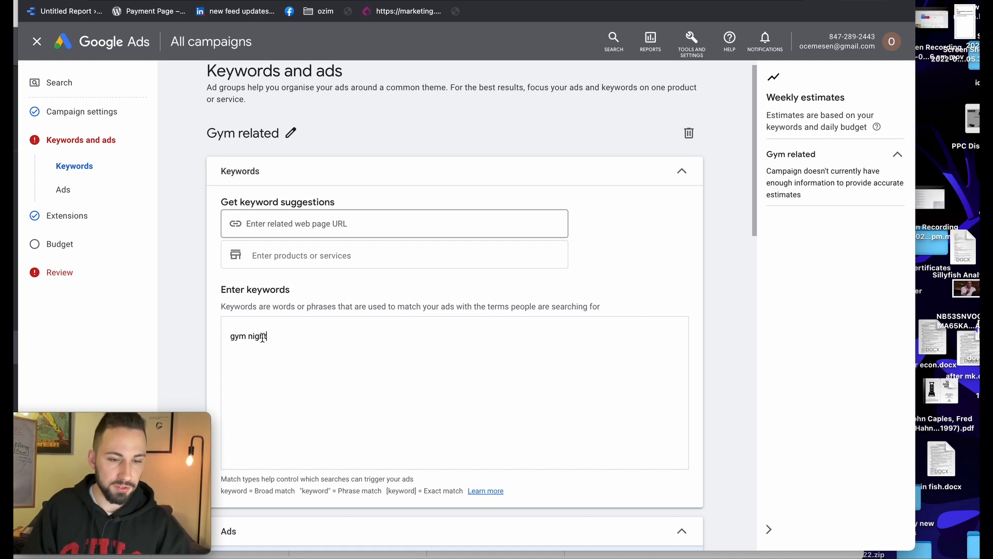
{"action": "left_click_drag", "start_coordinate": [280, 337], "coordinate": [214, 341]}
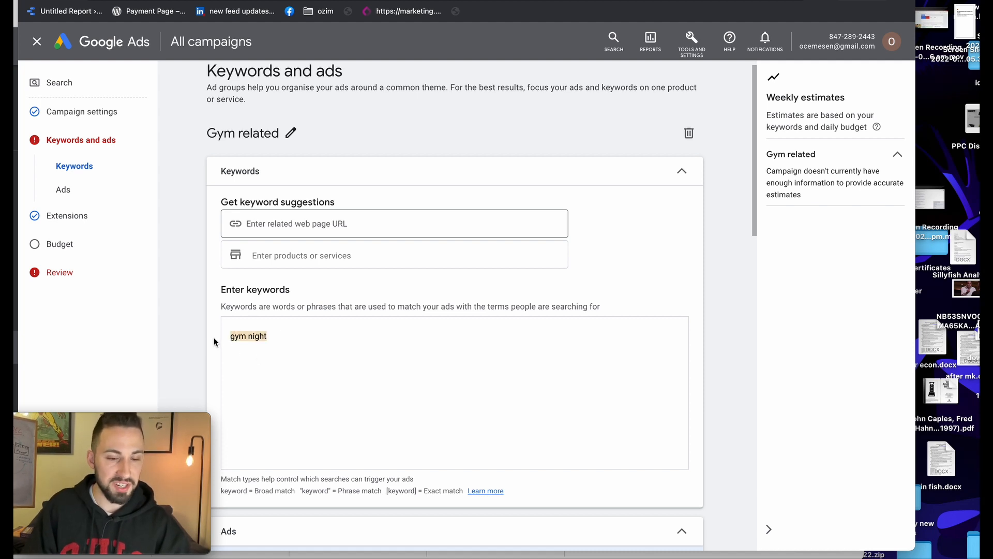
{"action": "key", "text": "BackSpace"}
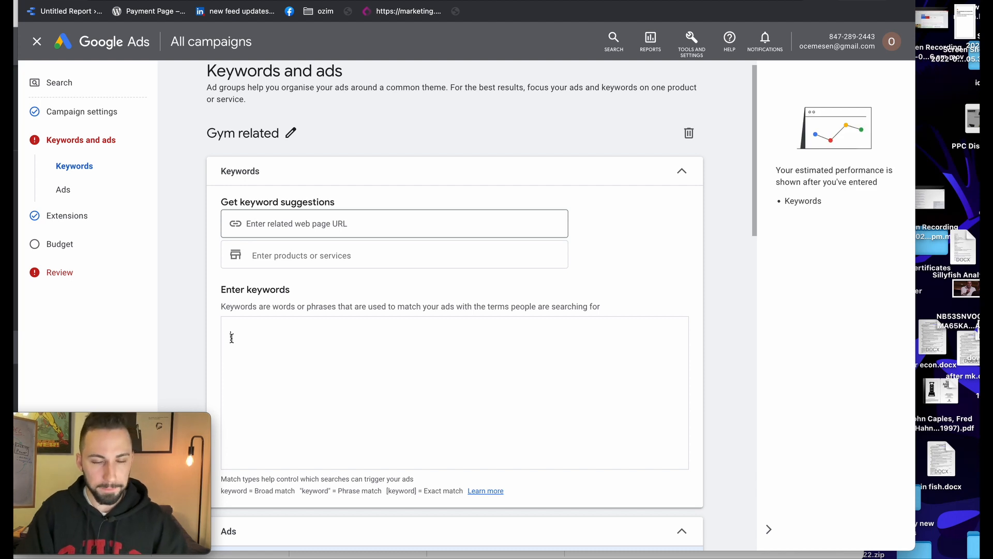
Try the exact-match keyword [gym], then strip the brackets and clear the box
{"action": "type", "text": "gym]"}
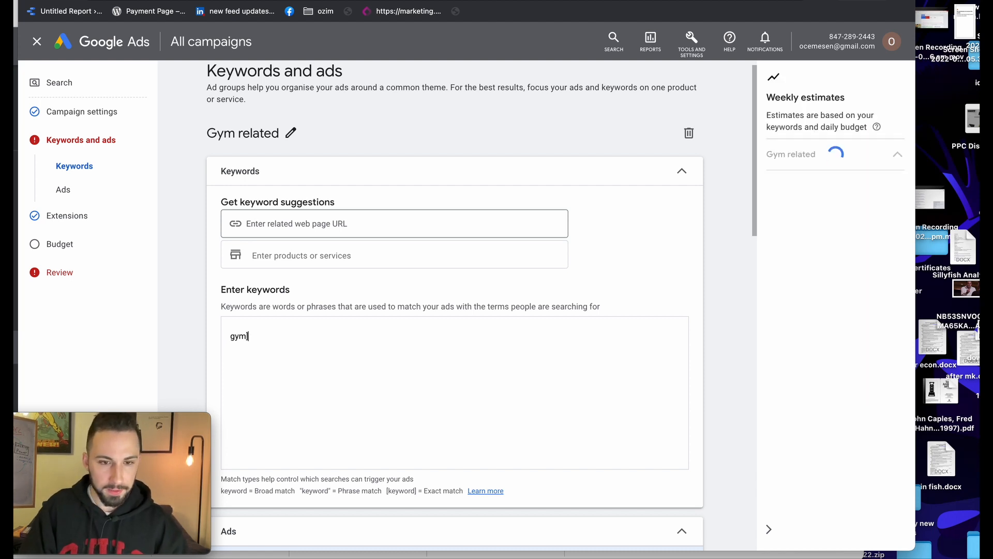
{"action": "key", "text": "Left"}
{"action": "key", "text": "Left"}
{"action": "key", "text": "Left"}
{"action": "key", "text": "Left"}
{"action": "type", "text": "["}
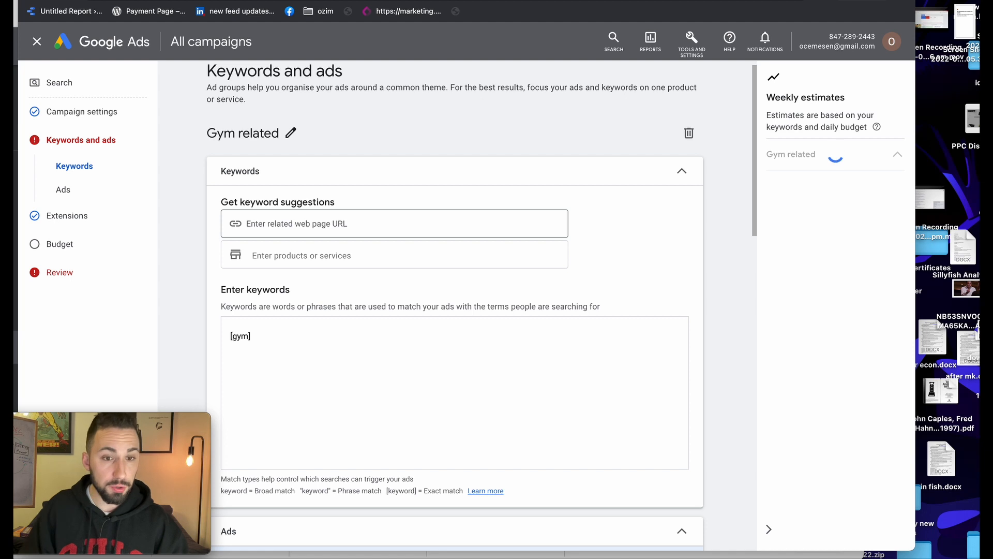
{"action": "left_click_drag", "start_coordinate": [252, 337], "coordinate": [230, 335]}
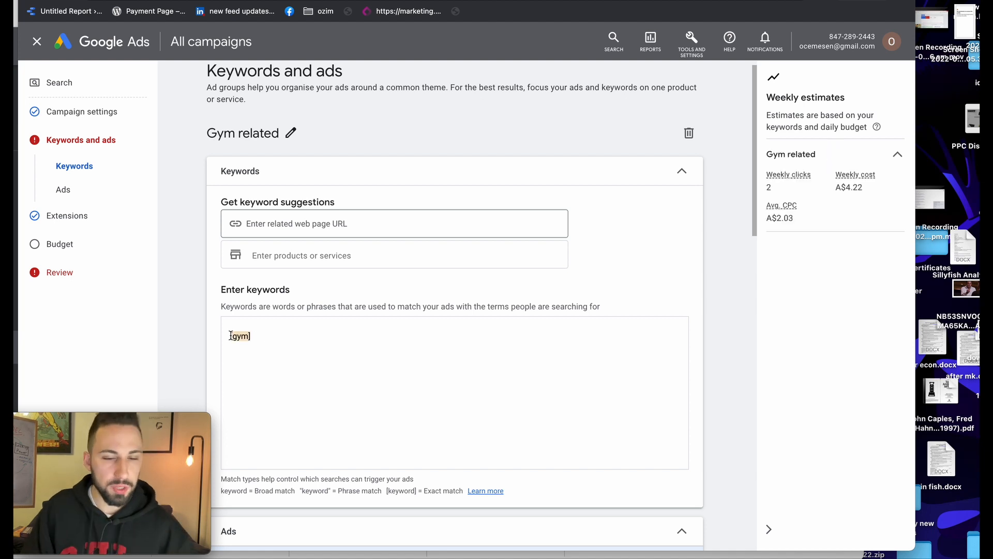
{"action": "left_click", "coordinate": [248, 340]}
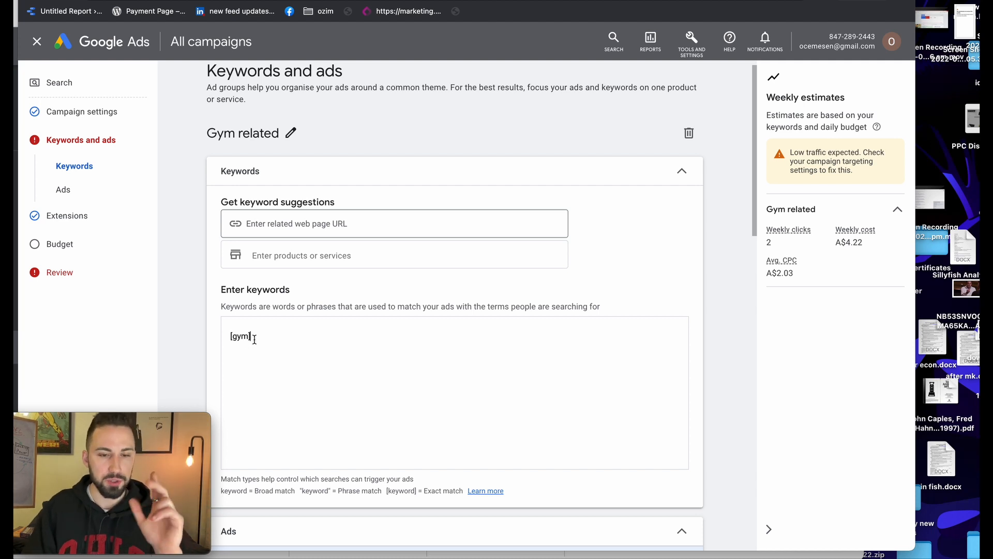
{"action": "key", "text": "BackSpace"}
{"action": "key", "text": "Left"}
{"action": "key", "text": "Left"}
{"action": "key", "text": "Left"}
{"action": "key", "text": "BackSpace"}
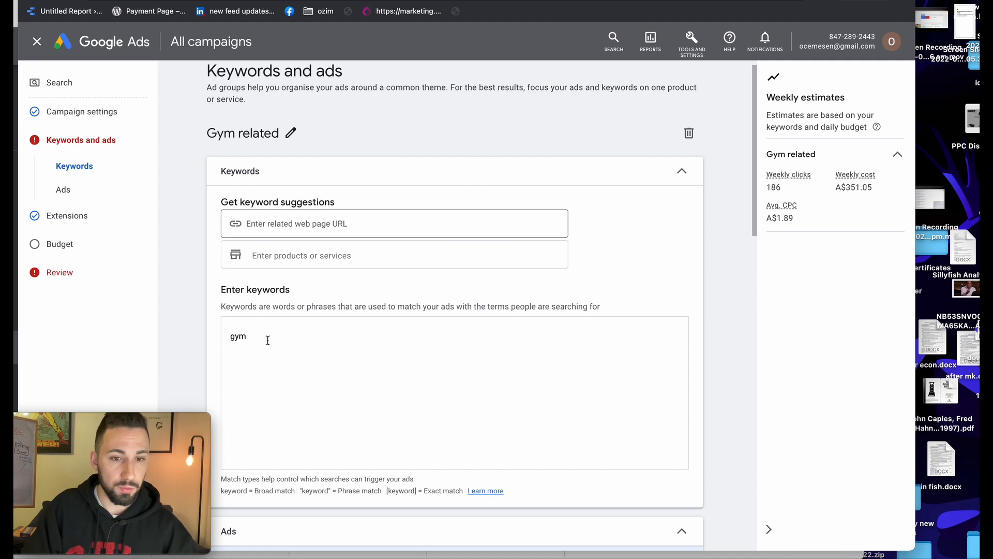
{"action": "key", "text": "BackSpace"}
{"action": "key", "text": "BackSpace"}
{"action": "key", "text": "BackSpace"}
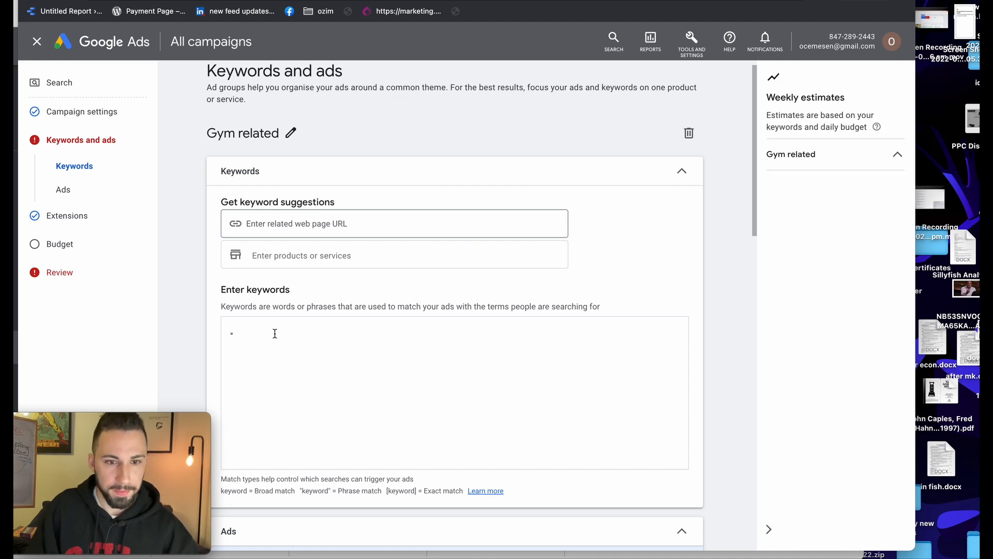
Enter the phrase-match keyword cheap "gym" in the keywords box
{"action": "type", "text": "\""}
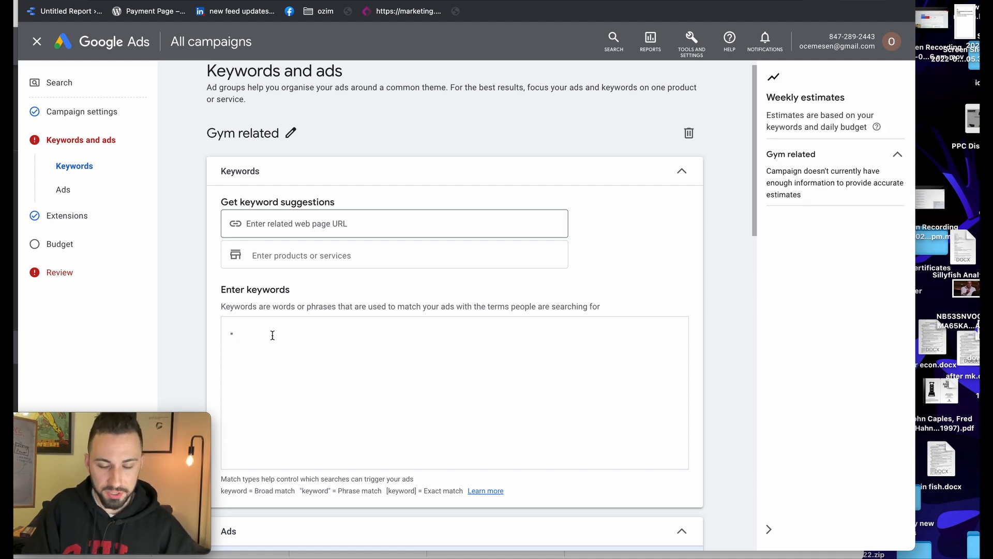
{"action": "type", "text": "gym\" life"}
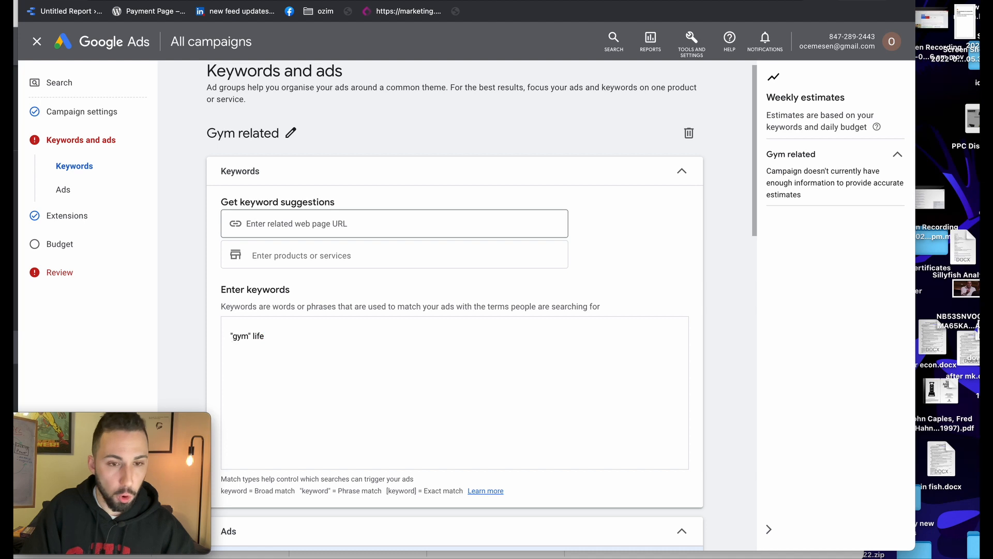
{"action": "type", "text": "open"}
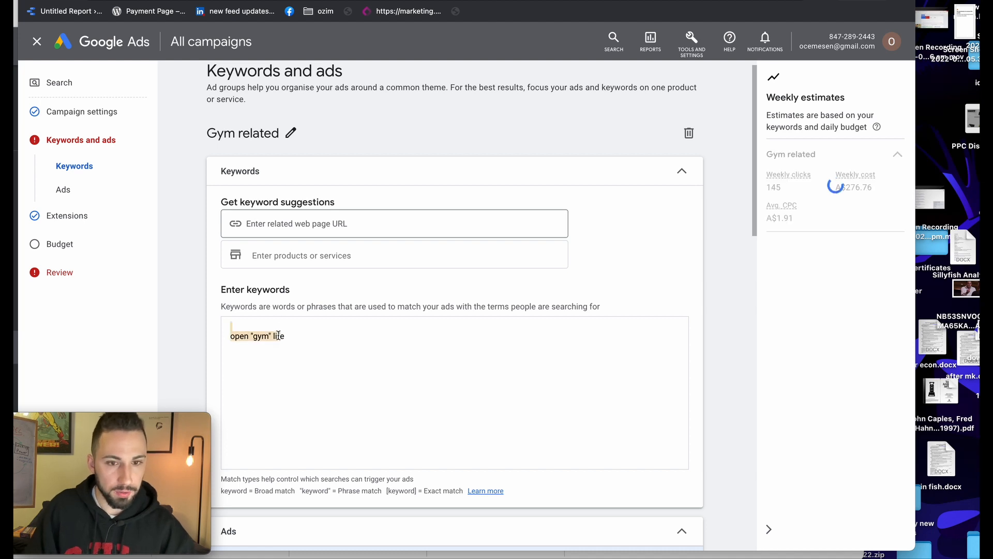
{"action": "left_click", "coordinate": [288, 336]}
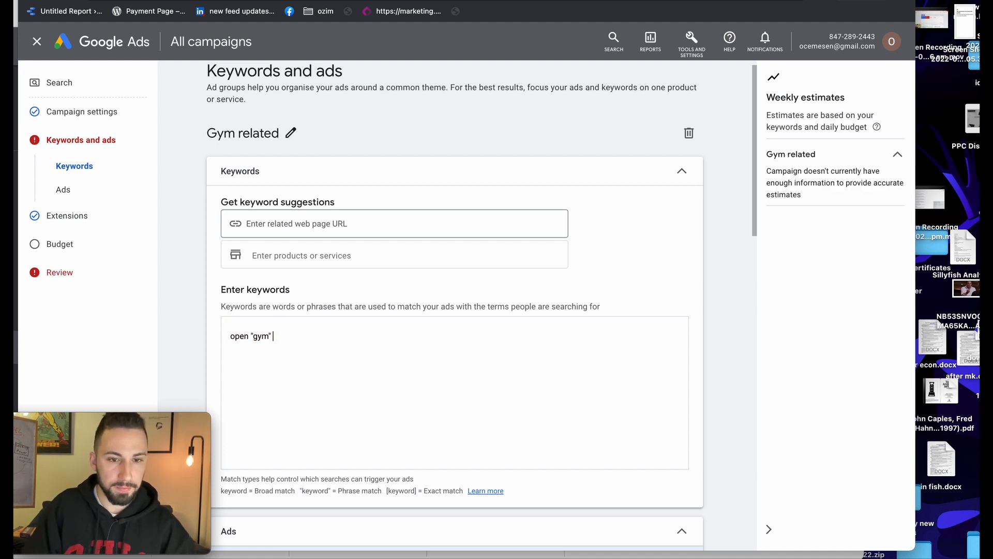
{"action": "left_click_drag", "start_coordinate": [249, 337], "coordinate": [222, 343]}
{"action": "key", "text": "BackSpace"}
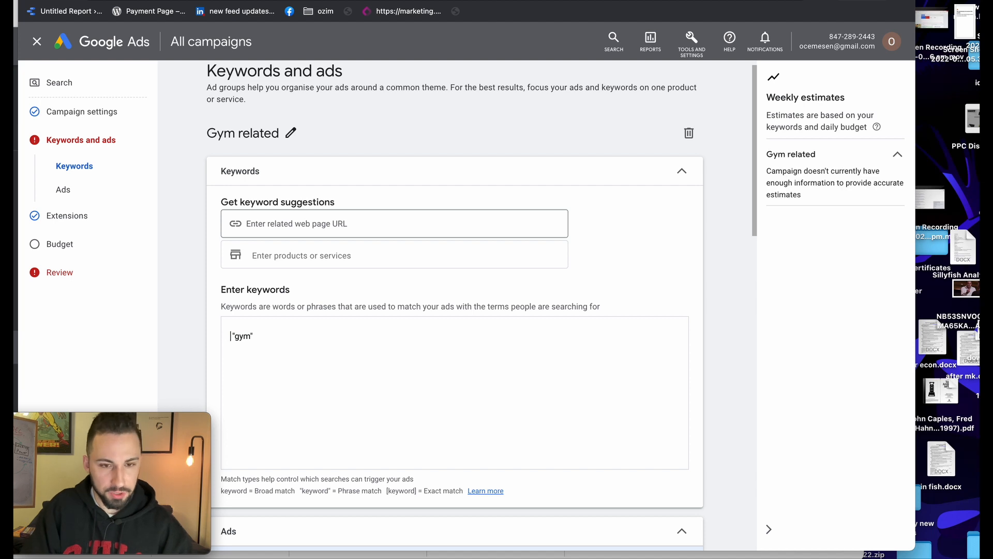
{"action": "type", "text": "cheap"}
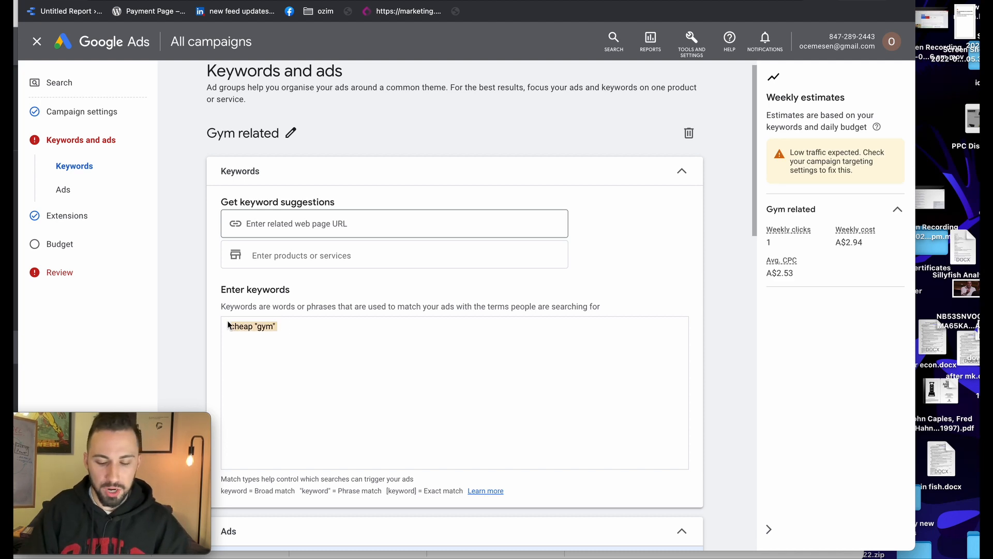
Delete cheap "gym" and start typing gym as an exact-match keyword in square brackets
{"action": "key", "text": "BackSpace"}
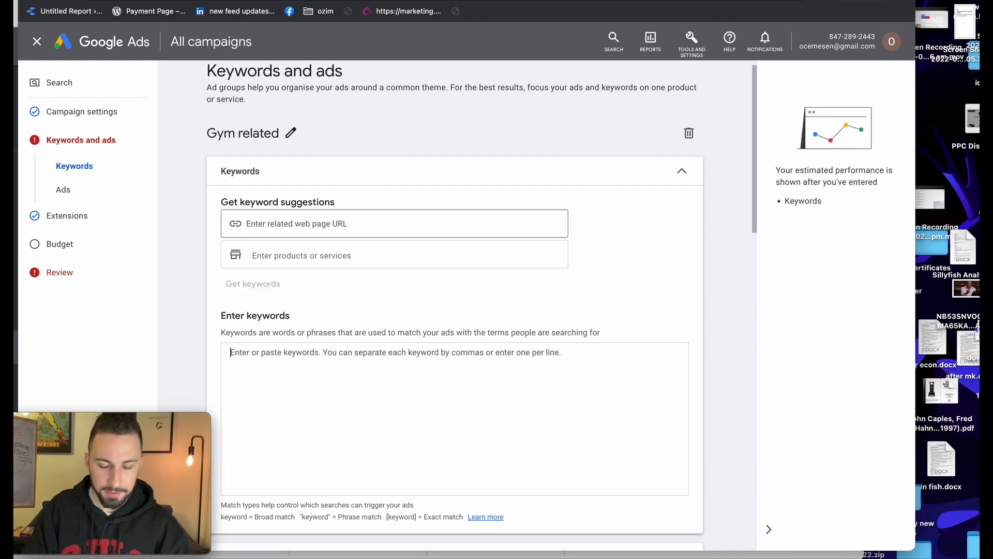
{"action": "type", "text": "{"}
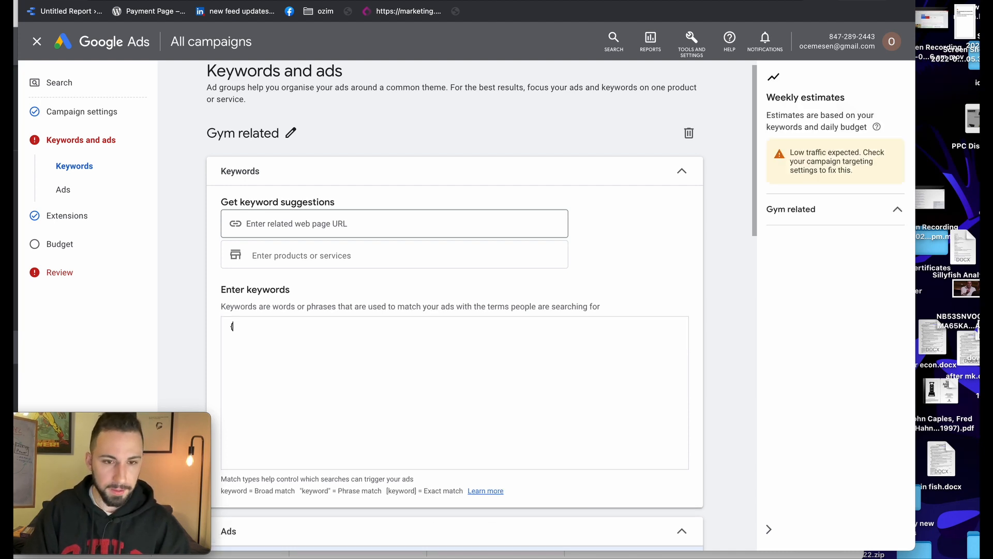
{"action": "key", "text": "BackSpace"}
{"action": "type", "text": "[p"}
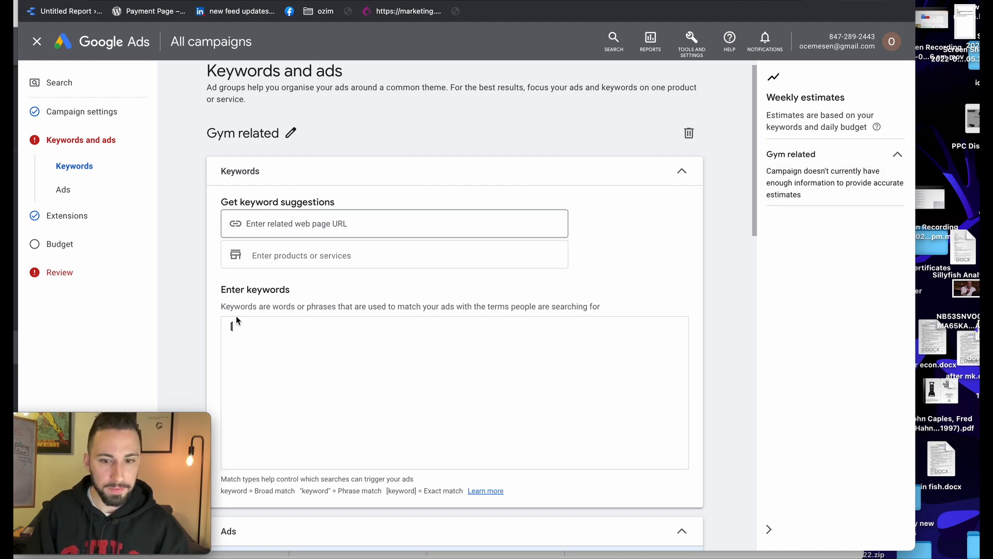
{"action": "scroll", "coordinate": [237, 319], "scroll_direction": "down", "scroll_amount": 2}
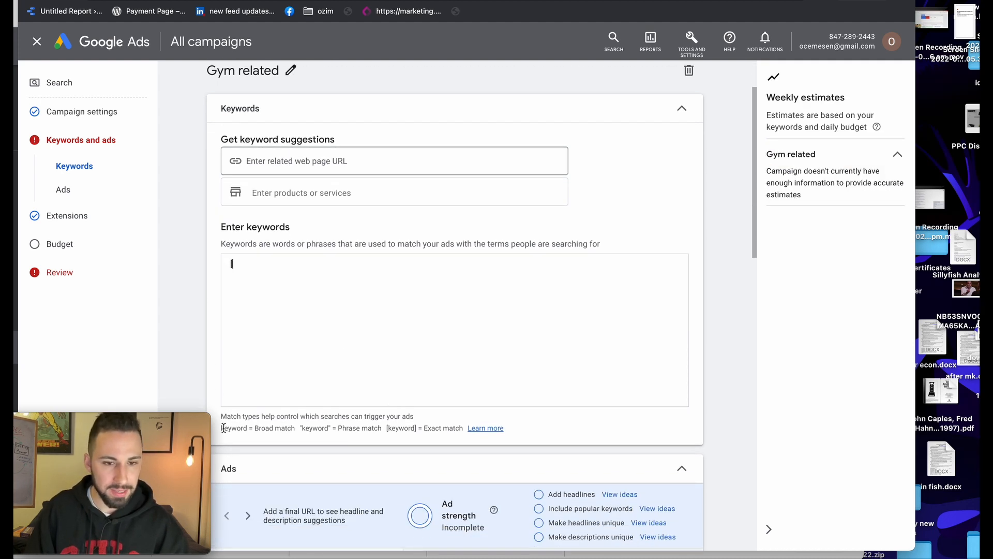
{"action": "left_click_drag", "start_coordinate": [224, 428], "coordinate": [450, 427]}
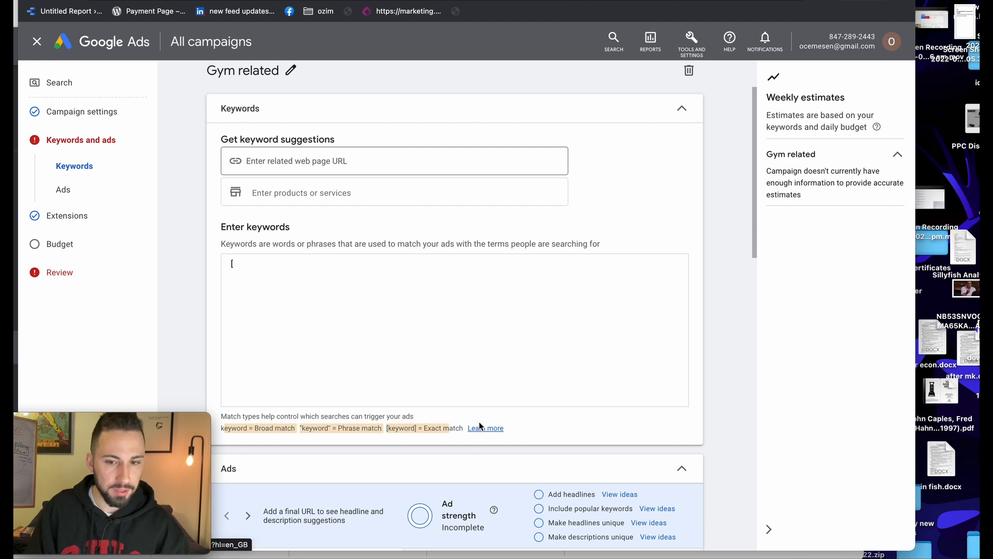
{"action": "left_click", "coordinate": [355, 270]}
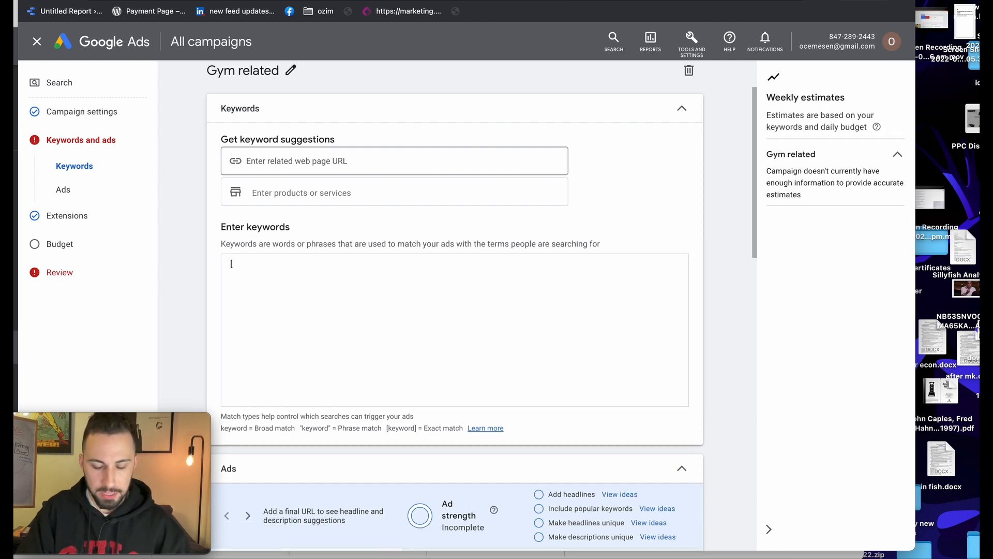
{"action": "type", "text": "gym"}
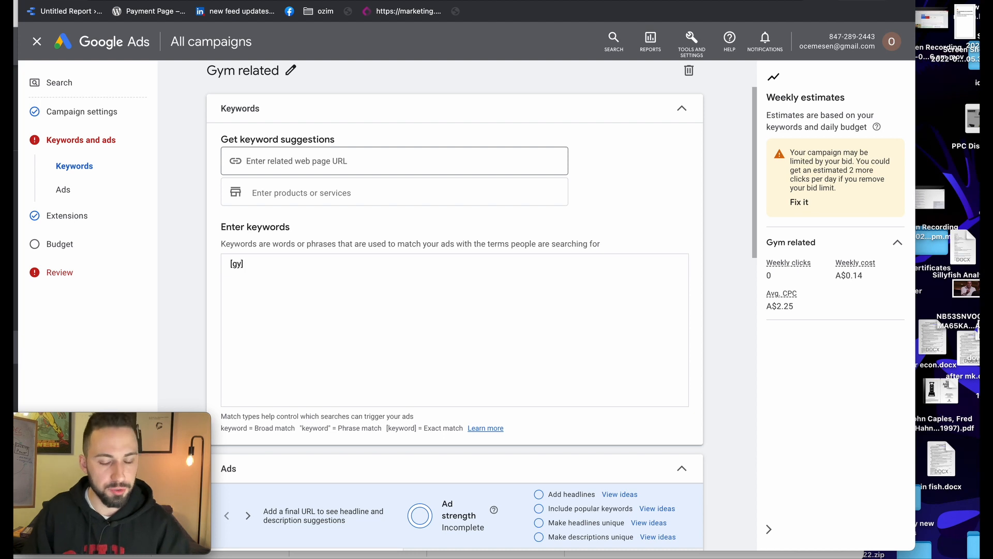
Enter the exact-match keywords [gym], [cheap gym] and [best gym] on separate lines
{"action": "type", "text": "m"}
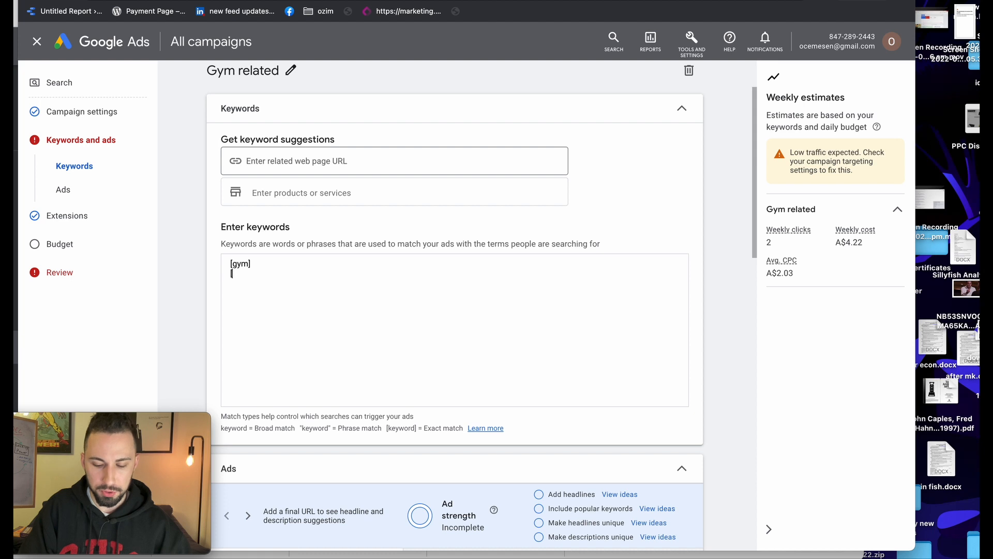
{"action": "type", "text": "ym"}
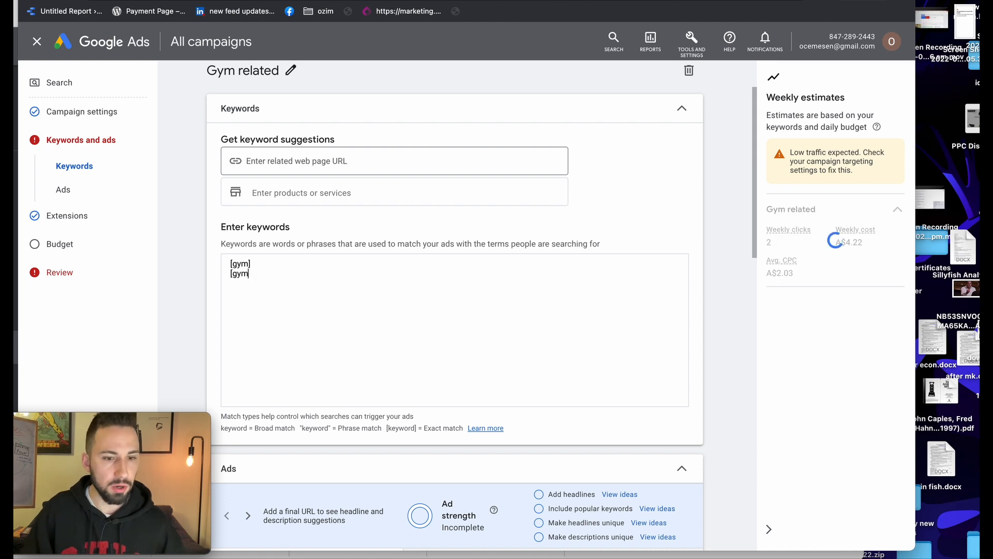
{"action": "key", "text": "BackSpace"}
{"action": "key", "text": "BackSpace"}
{"action": "key", "text": "BackSpace"}
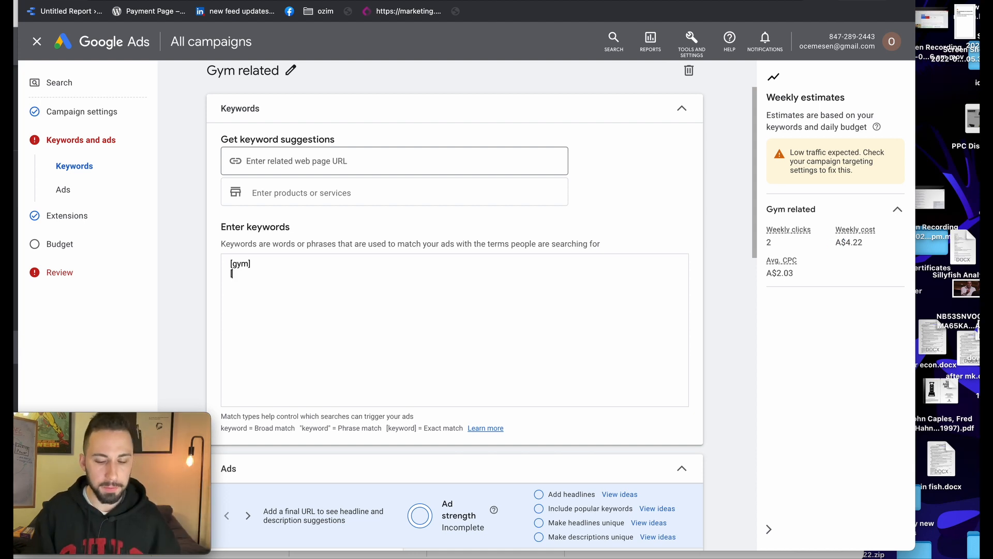
{"action": "type", "text": "cheap gm"}
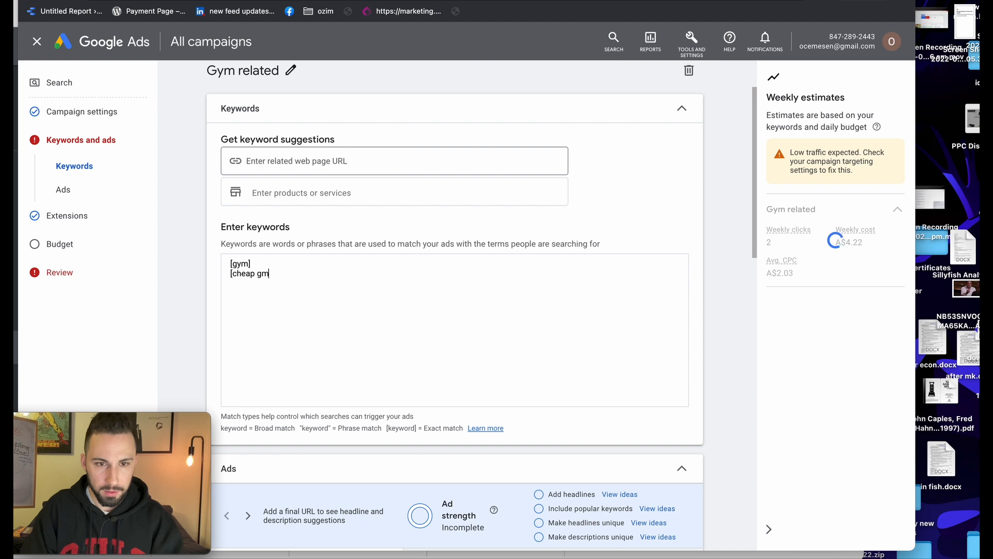
{"action": "key", "text": "BackSpace"}
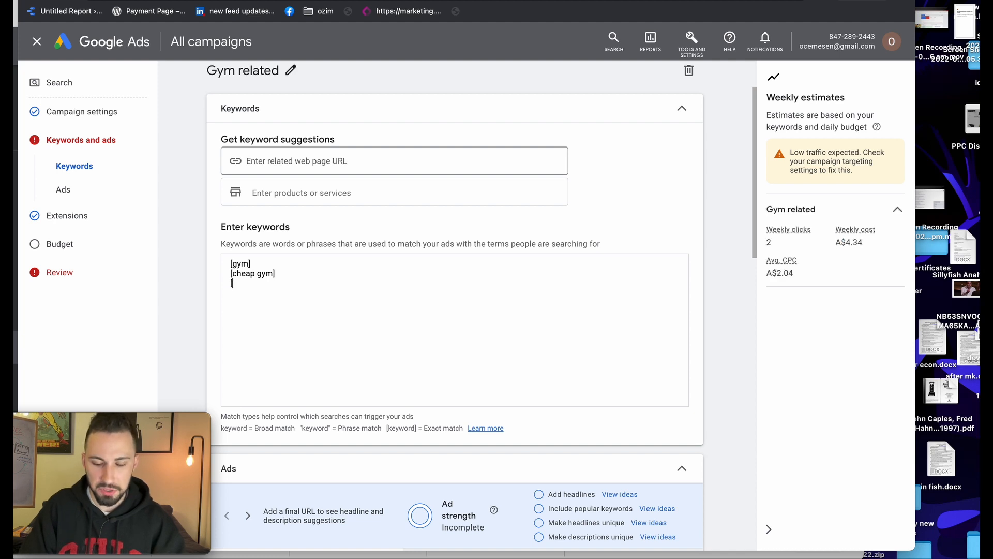
{"action": "key", "text": "BackSpace"}
{"action": "key", "text": "BackSpace"}
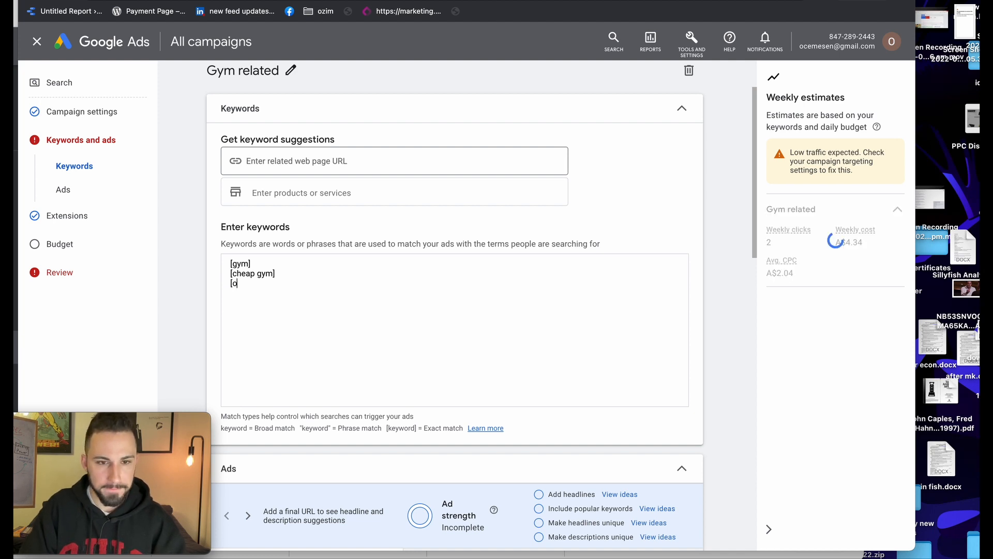
{"action": "type", "text": "best"}
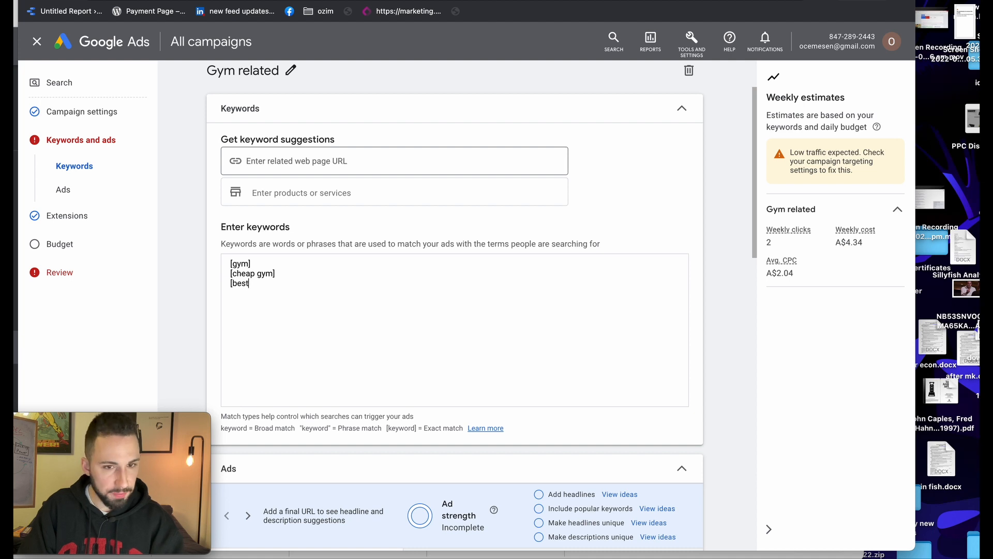
{"action": "type", "text": " gym]"}
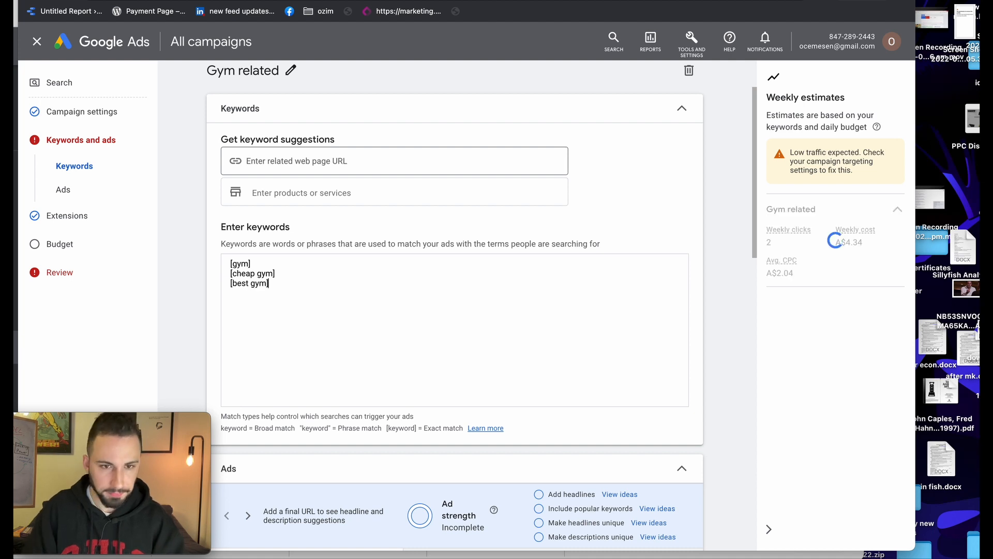
{"action": "key", "text": "ctrl+a"}
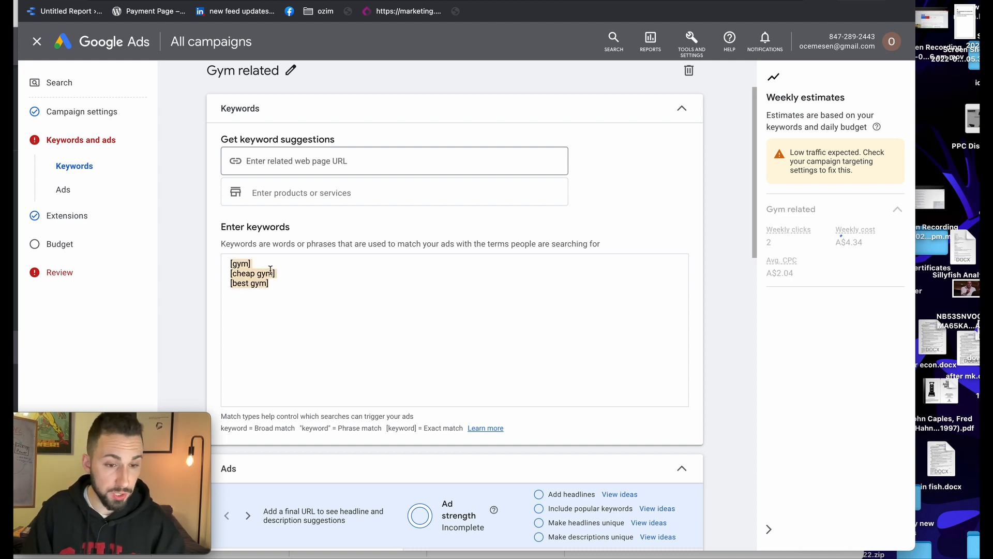
{"action": "scroll", "coordinate": [270, 270], "scroll_direction": "down", "scroll_amount": 1}
{"action": "left_click", "coordinate": [269, 259]}
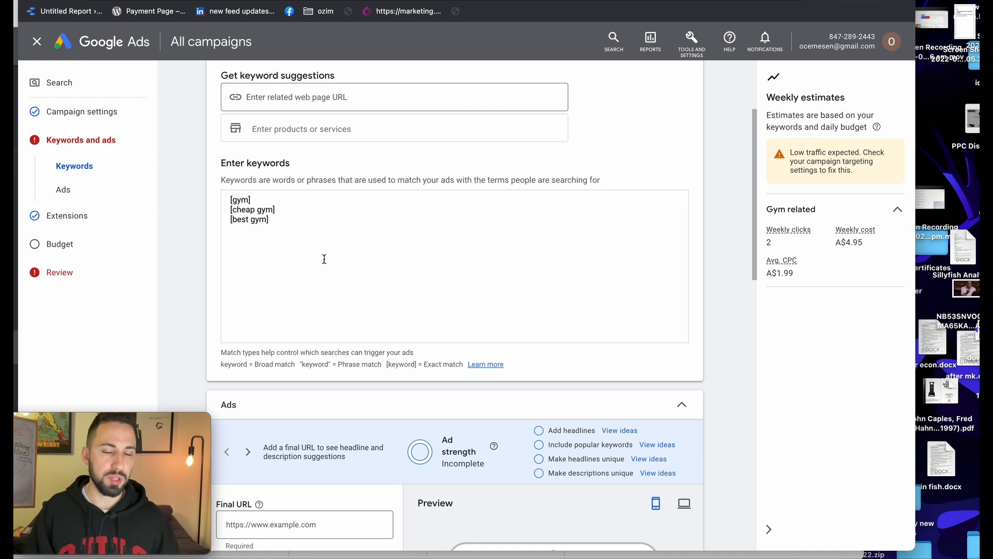
Scroll down to the Ads section to reach the ad's Final URL field
{"action": "scroll", "coordinate": [324, 259], "scroll_direction": "down", "scroll_amount": 4}
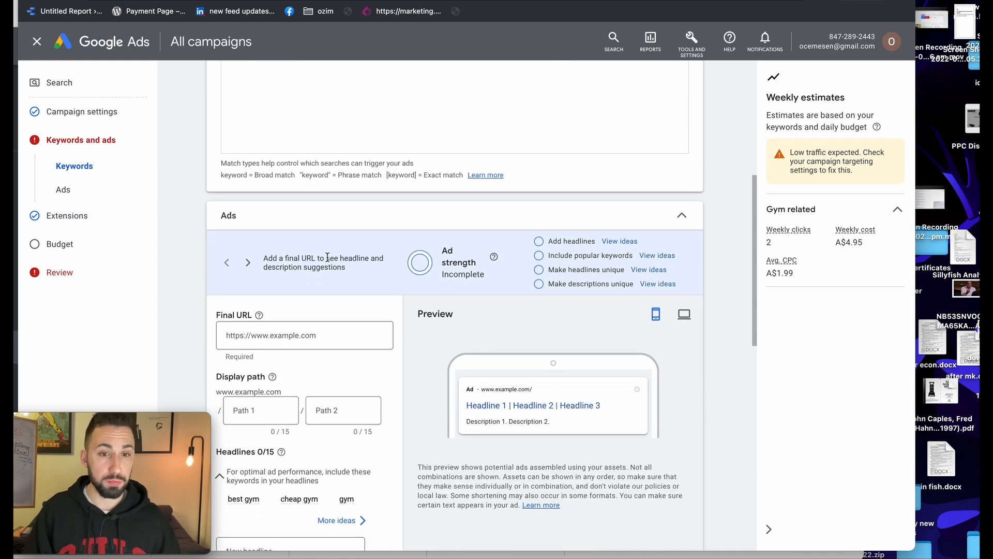
{"action": "scroll", "coordinate": [329, 255], "scroll_direction": "up", "scroll_amount": 7}
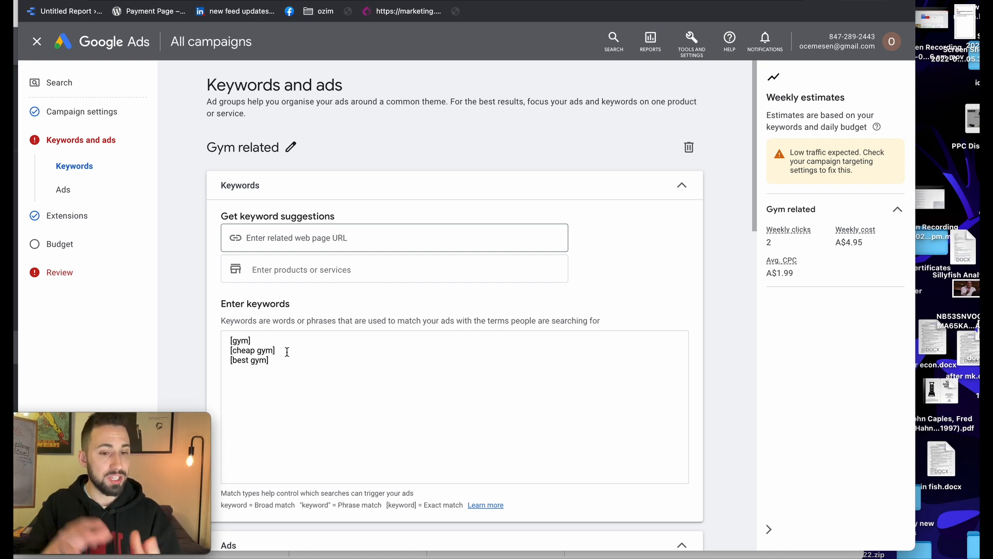
{"action": "scroll", "coordinate": [353, 367], "scroll_direction": "down", "scroll_amount": 3}
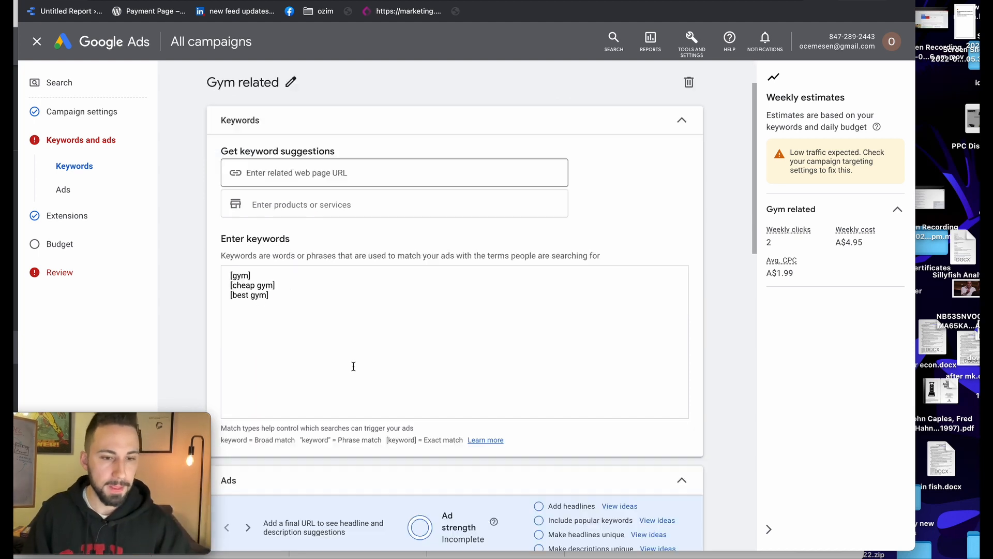
{"action": "scroll", "coordinate": [353, 368], "scroll_direction": "down", "scroll_amount": 3}
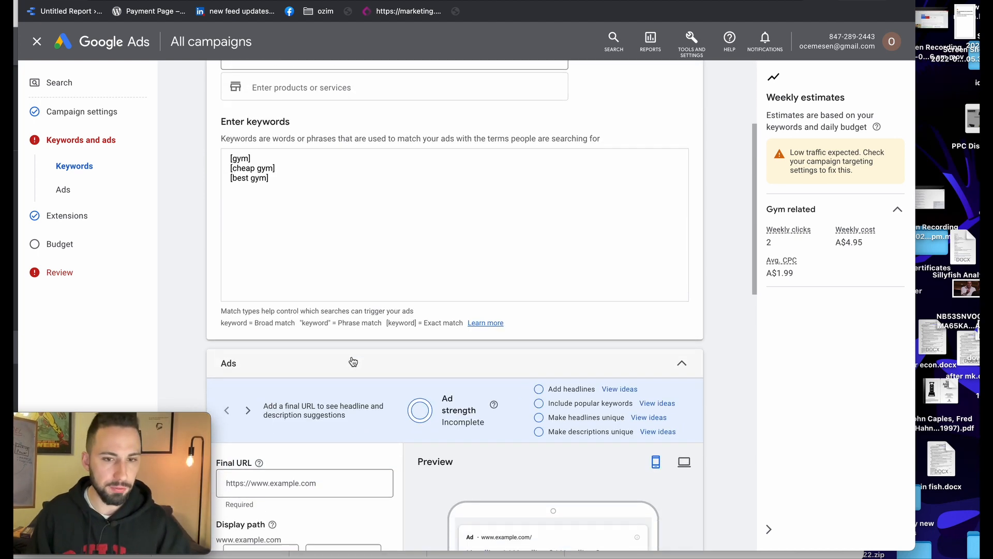
{"action": "scroll", "coordinate": [284, 274], "scroll_direction": "down", "scroll_amount": 1}
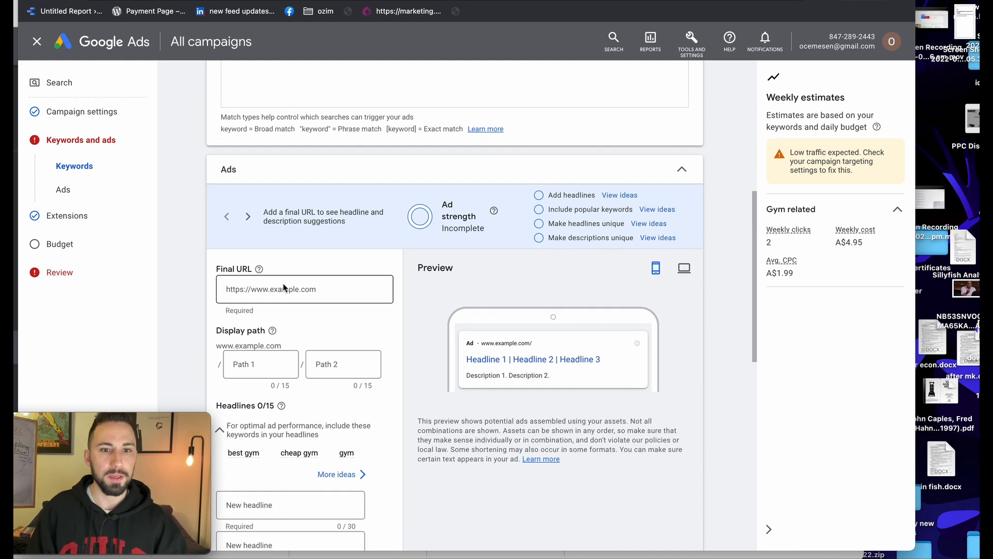
{"action": "left_click", "coordinate": [288, 290]}
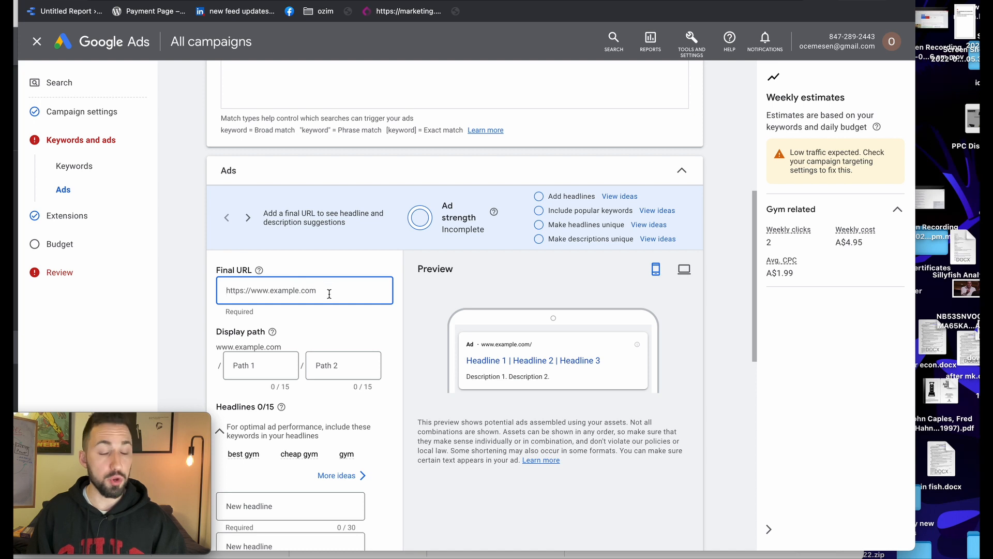
{"action": "type", "text": "ww."}
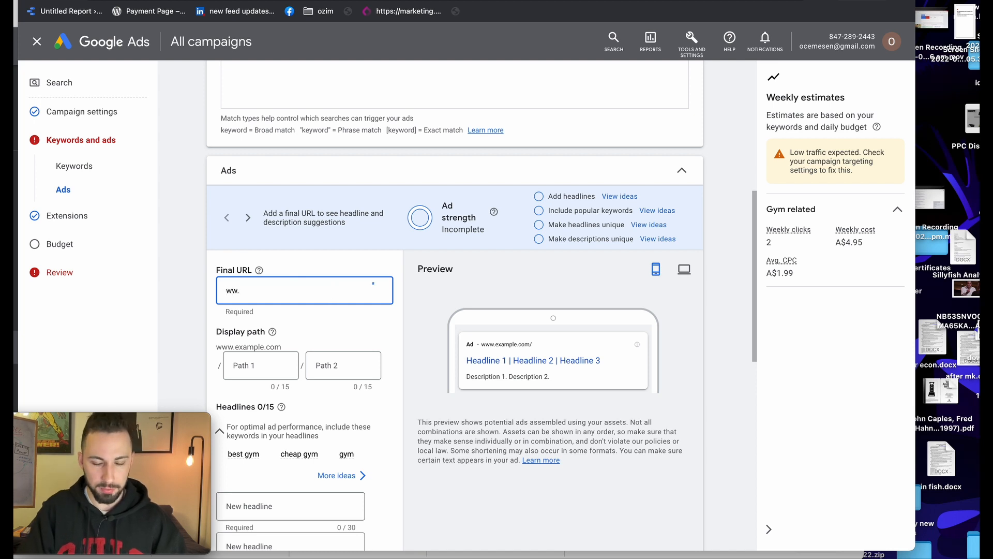
{"action": "type", "text": "w.gym.com"}
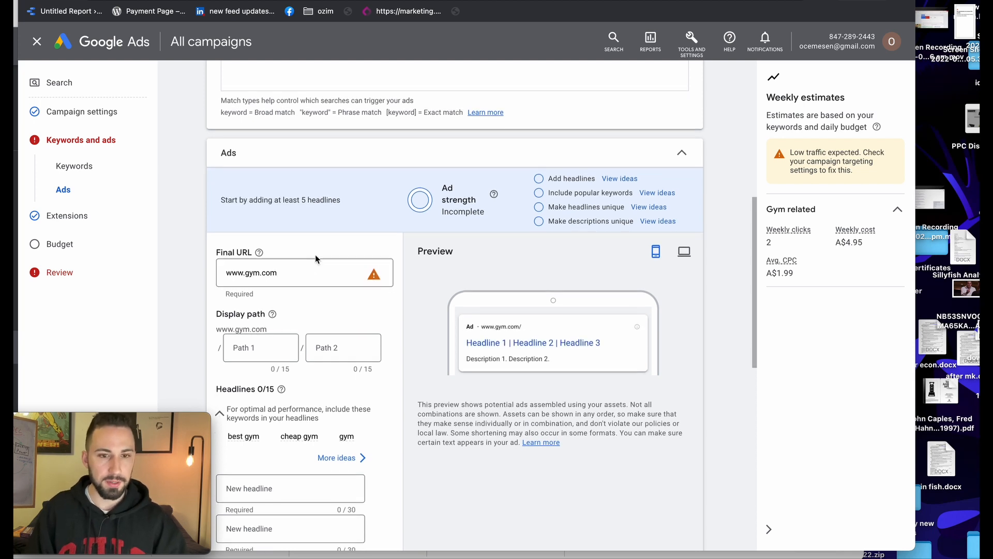
{"action": "scroll", "coordinate": [298, 193], "scroll_direction": "down", "scroll_amount": 3}
{"action": "scroll", "coordinate": [311, 151], "scroll_direction": "up", "scroll_amount": 4}
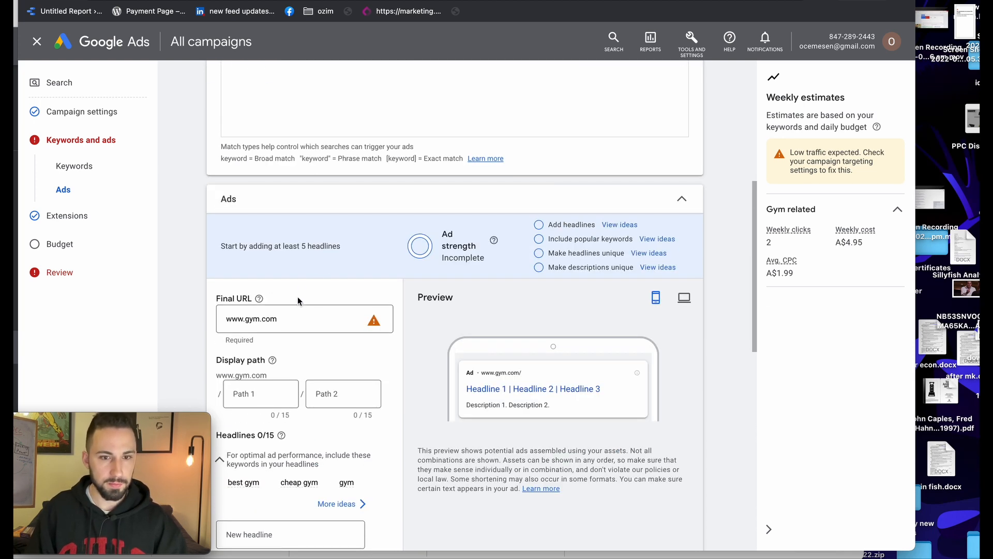
{"action": "scroll", "coordinate": [290, 314], "scroll_direction": "down", "scroll_amount": 2}
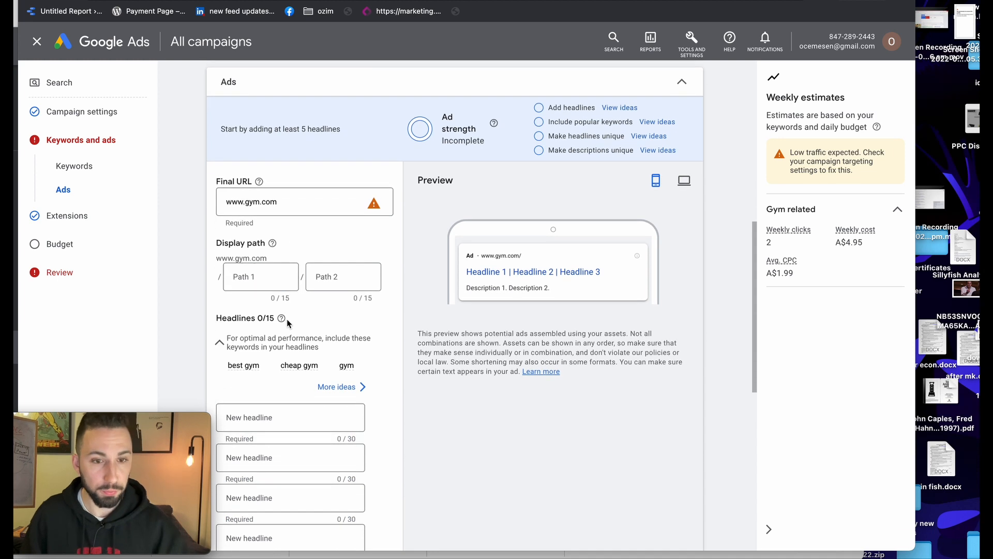
{"action": "scroll", "coordinate": [287, 318], "scroll_direction": "down", "scroll_amount": 2}
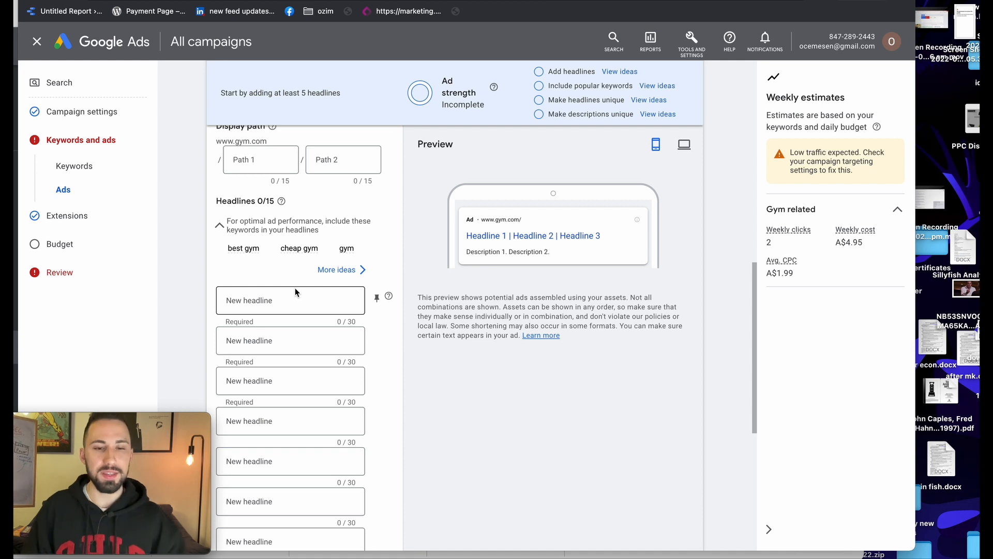
{"action": "scroll", "coordinate": [295, 288], "scroll_direction": "down", "scroll_amount": 1}
{"action": "scroll", "coordinate": [294, 284], "scroll_direction": "up", "scroll_amount": 8}
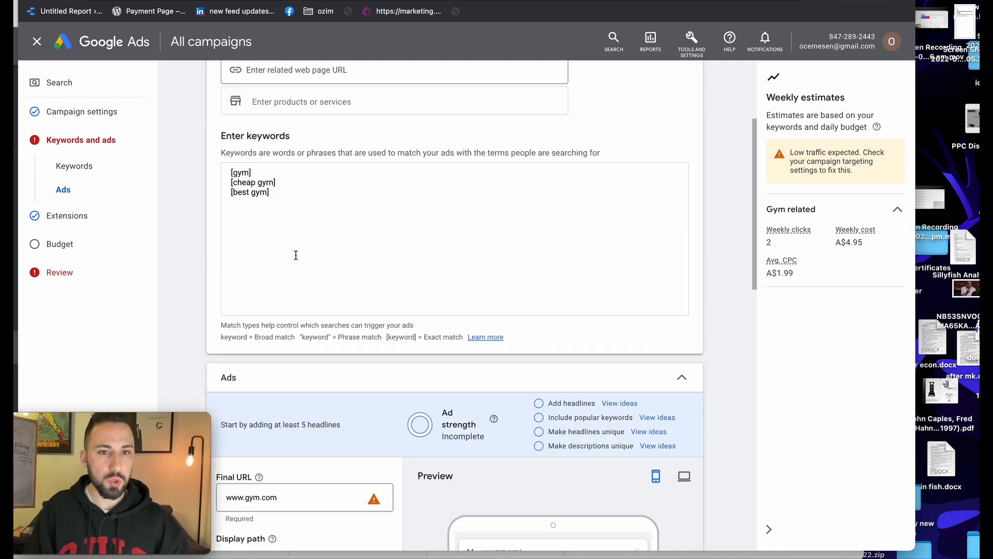
{"action": "scroll", "coordinate": [252, 206], "scroll_direction": "down", "scroll_amount": 9}
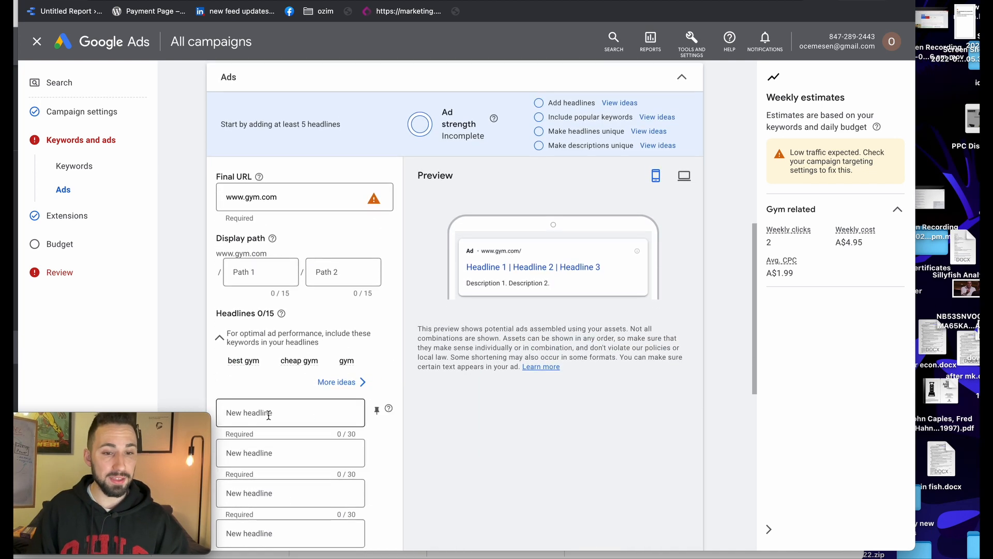
{"action": "scroll", "coordinate": [267, 433], "scroll_direction": "down", "scroll_amount": 2}
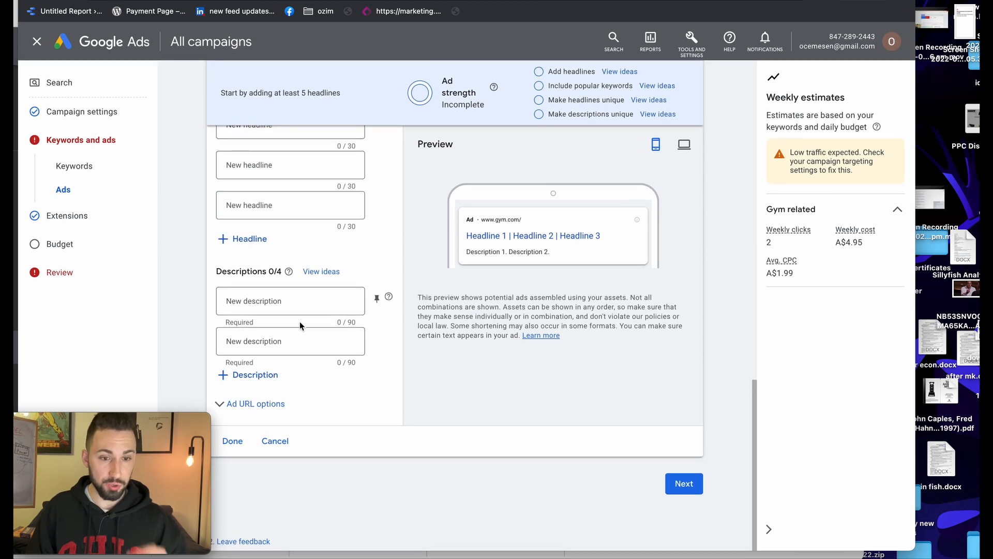
{"action": "scroll", "coordinate": [421, 334], "scroll_direction": "up", "scroll_amount": 8}
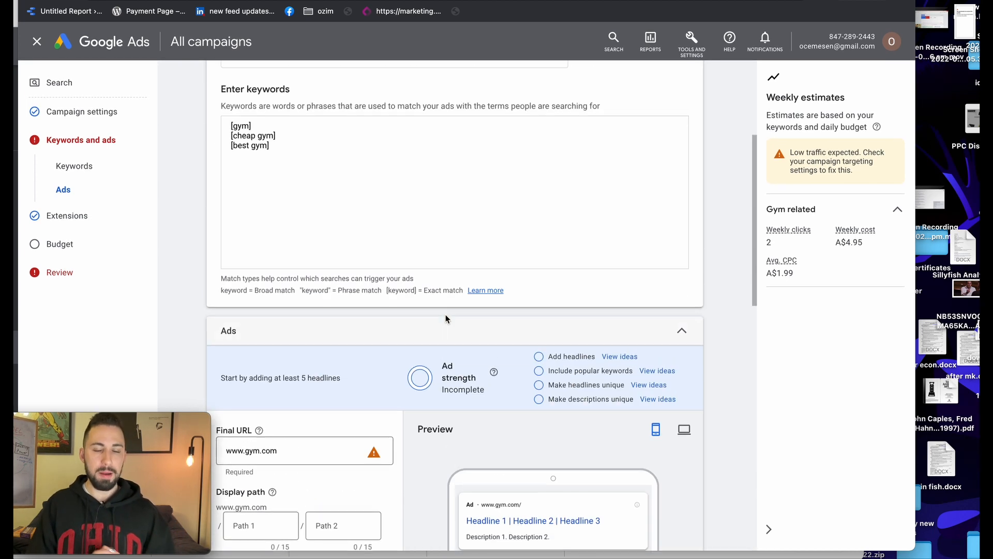
{"action": "scroll", "coordinate": [446, 318], "scroll_direction": "up", "scroll_amount": 4}
{"action": "scroll", "coordinate": [444, 318], "scroll_direction": "down", "scroll_amount": 8}
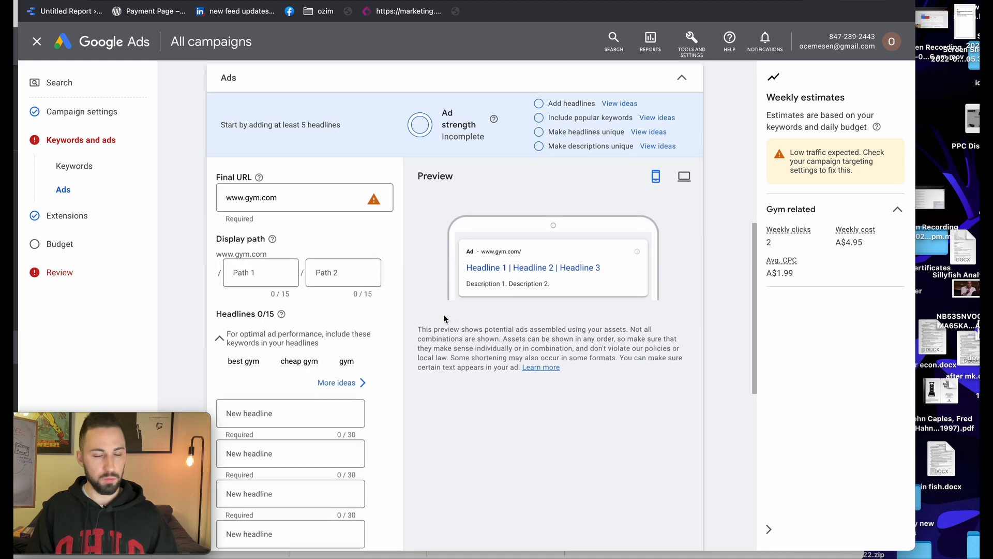
{"action": "scroll", "coordinate": [443, 319], "scroll_direction": "down", "scroll_amount": 1}
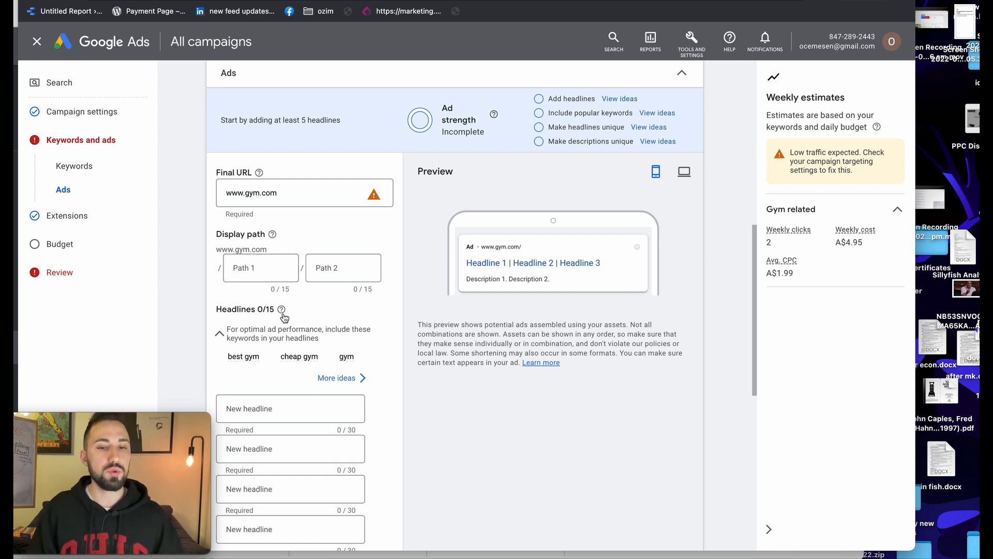
Enter 'Best Gym' as the ad's first headline
{"action": "left_click", "coordinate": [282, 406]}
{"action": "scroll", "coordinate": [289, 393], "scroll_direction": "down", "scroll_amount": 1}
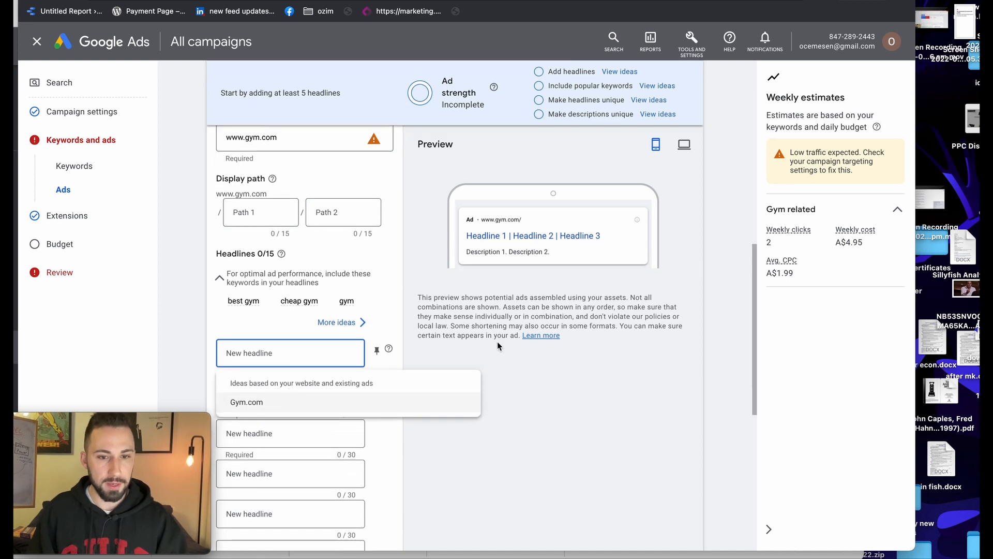
{"action": "left_click", "coordinate": [411, 374]}
{"action": "left_click", "coordinate": [290, 353]}
{"action": "type", "text": "Bes"}
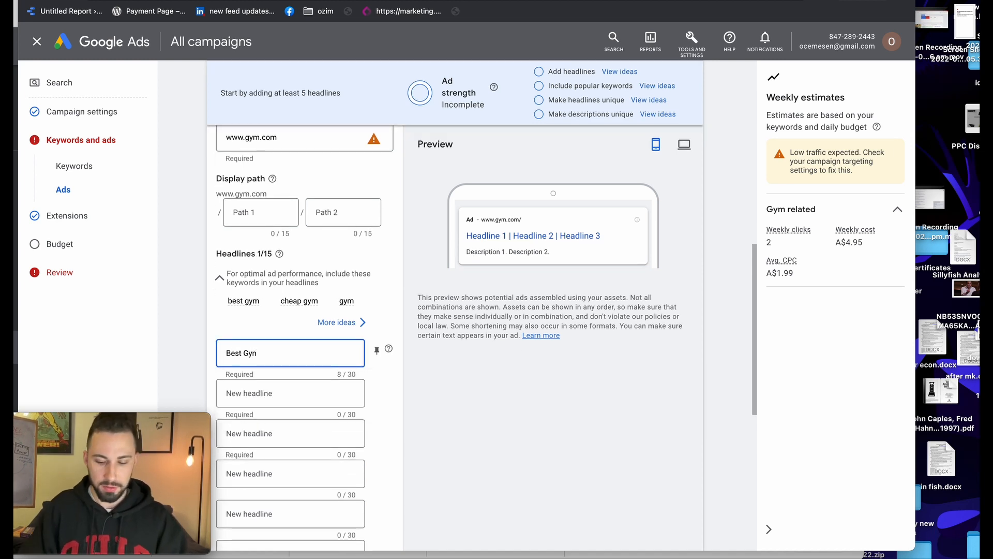
{"action": "type", "text": "t Gym"}
Set the second headline to 'Cheap Gym', correcting the mistyped text
{"action": "left_click", "coordinate": [246, 385]}
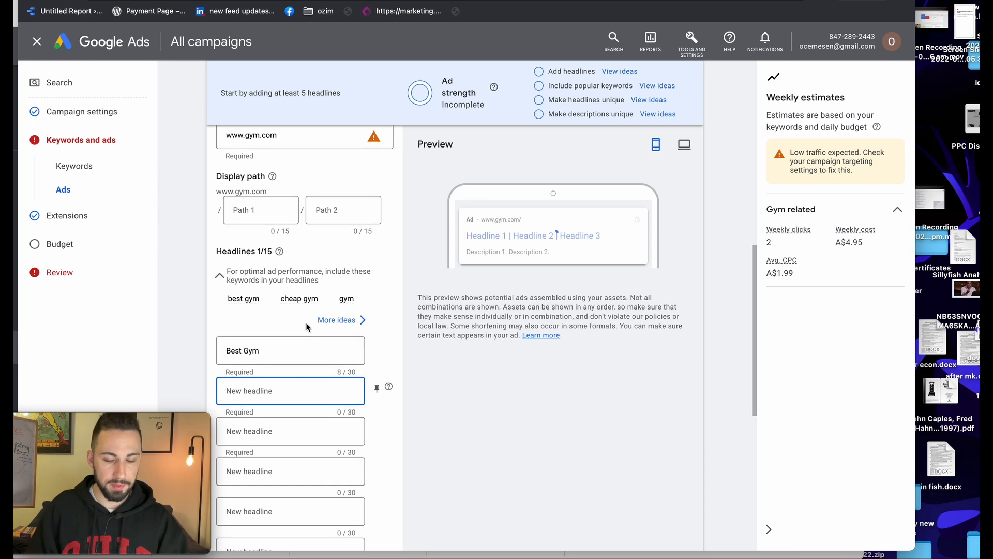
{"action": "type", "text": "Cheapest"}
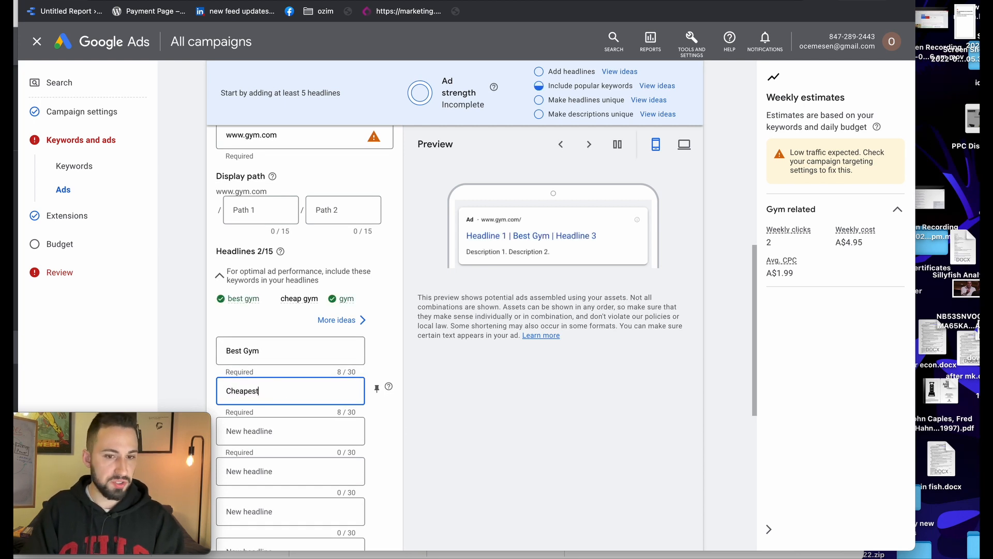
{"action": "type", "text": " Gmy"}
{"action": "type", "text": "ym"}
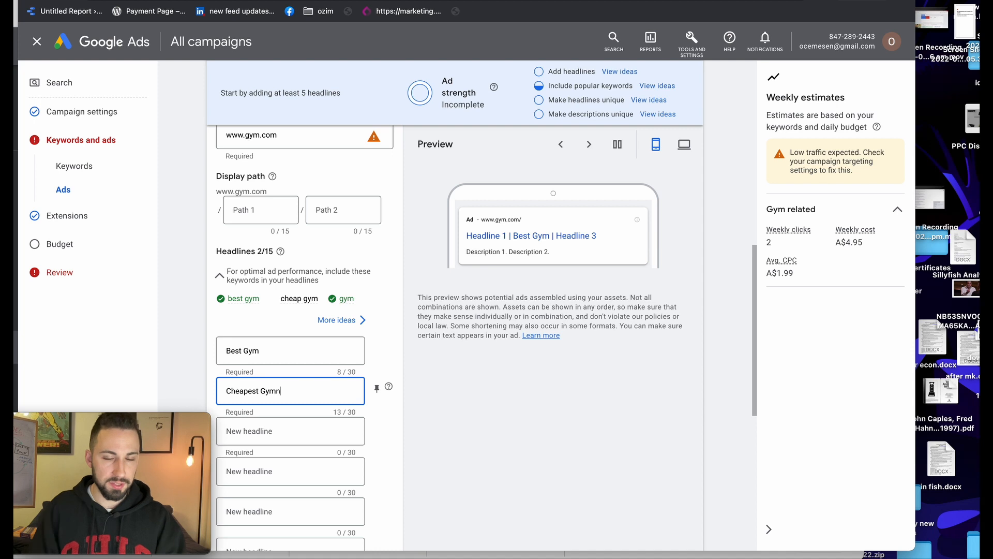
{"action": "left_click", "coordinate": [505, 403]}
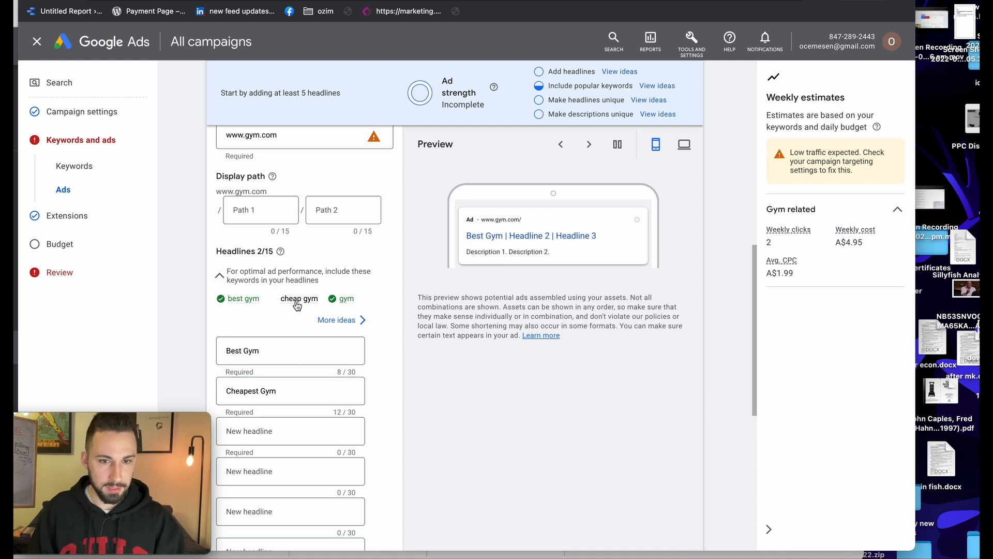
{"action": "left_click_drag", "start_coordinate": [284, 395], "coordinate": [203, 381]}
{"action": "type", "text": "Cheap"}
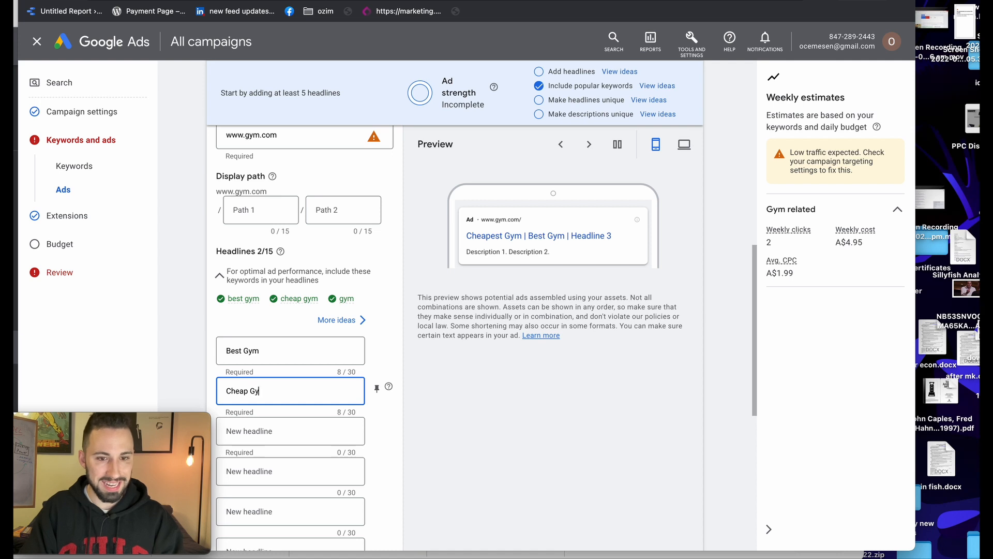
{"action": "key", "text": "Tab"}
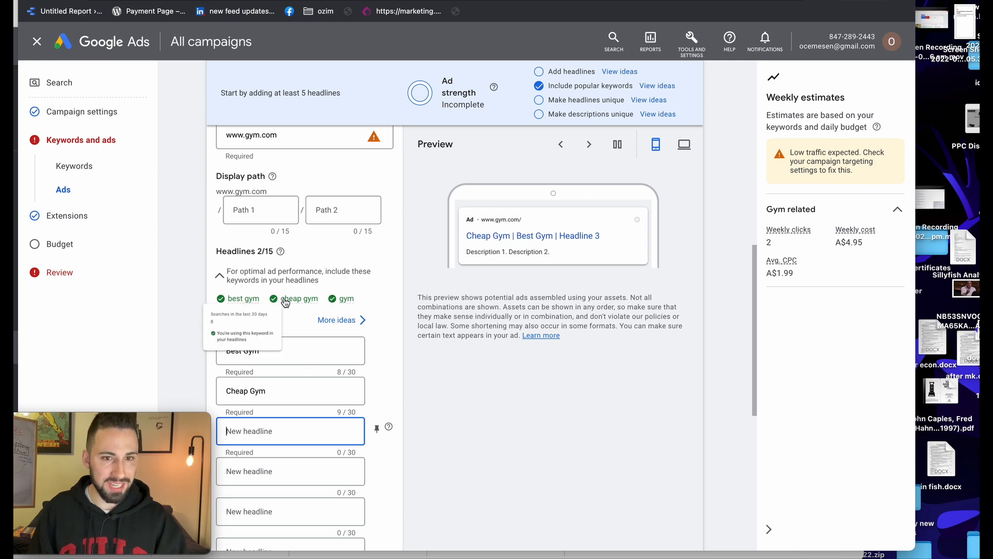
{"action": "scroll", "coordinate": [287, 396], "scroll_direction": "down", "scroll_amount": 2}
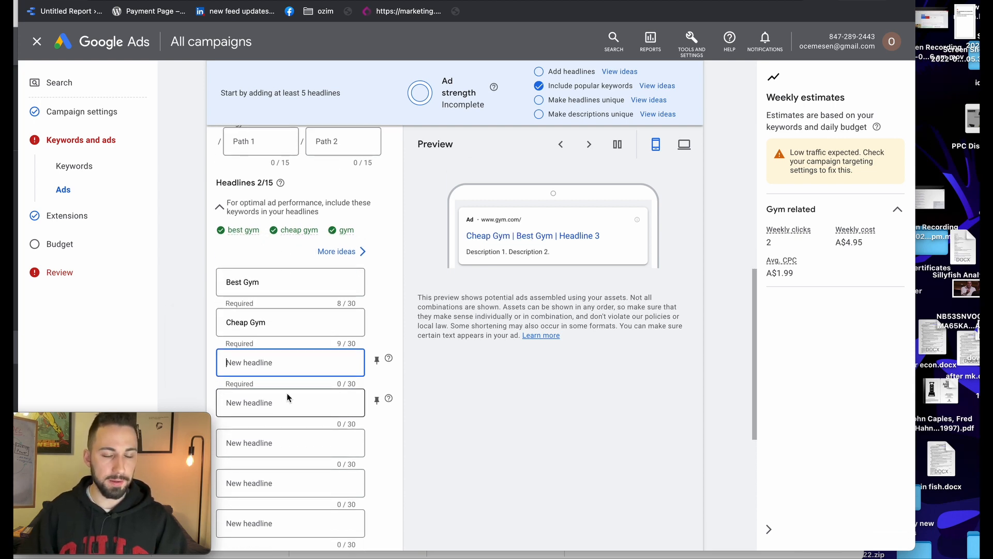
{"action": "scroll", "coordinate": [302, 391], "scroll_direction": "down", "scroll_amount": 3}
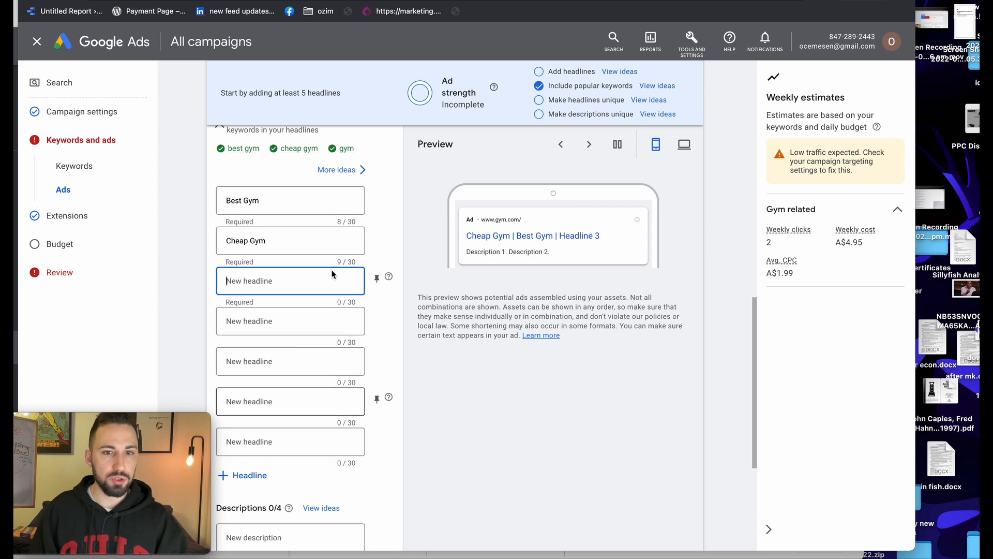
{"action": "scroll", "coordinate": [278, 282], "scroll_direction": "down", "scroll_amount": 1}
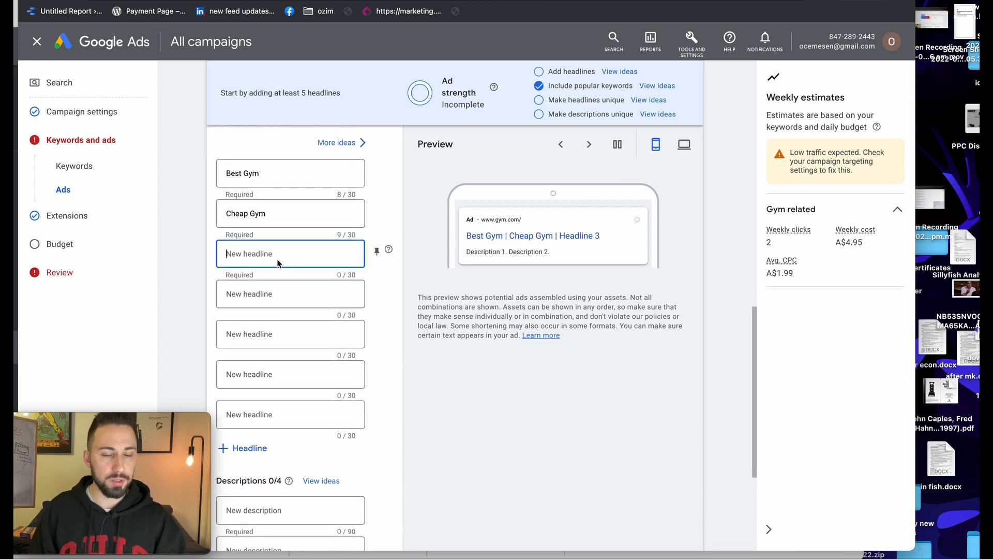
{"action": "scroll", "coordinate": [278, 264], "scroll_direction": "down", "scroll_amount": 1}
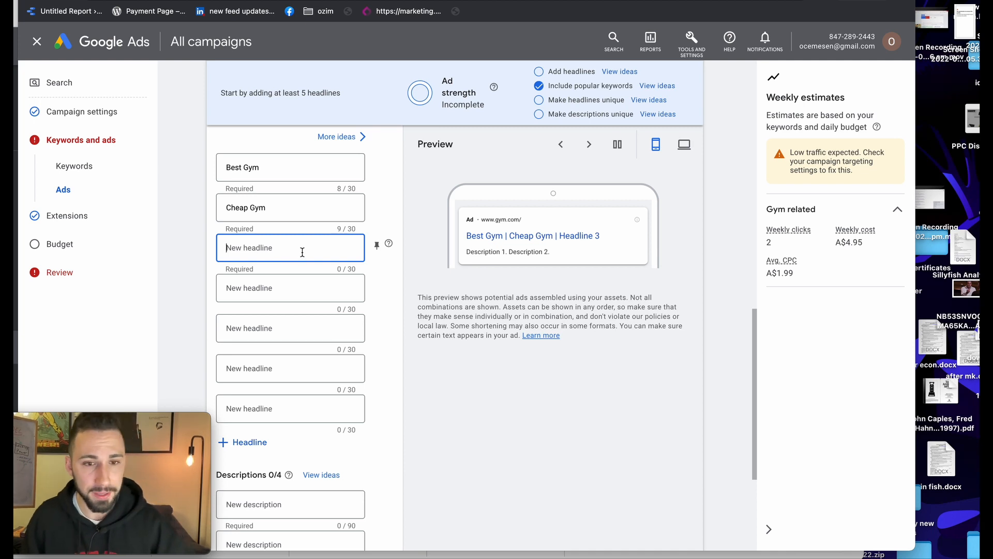
Enter 'Free' as the third headline, correcting the typos along the way
{"action": "type", "text": "F"}
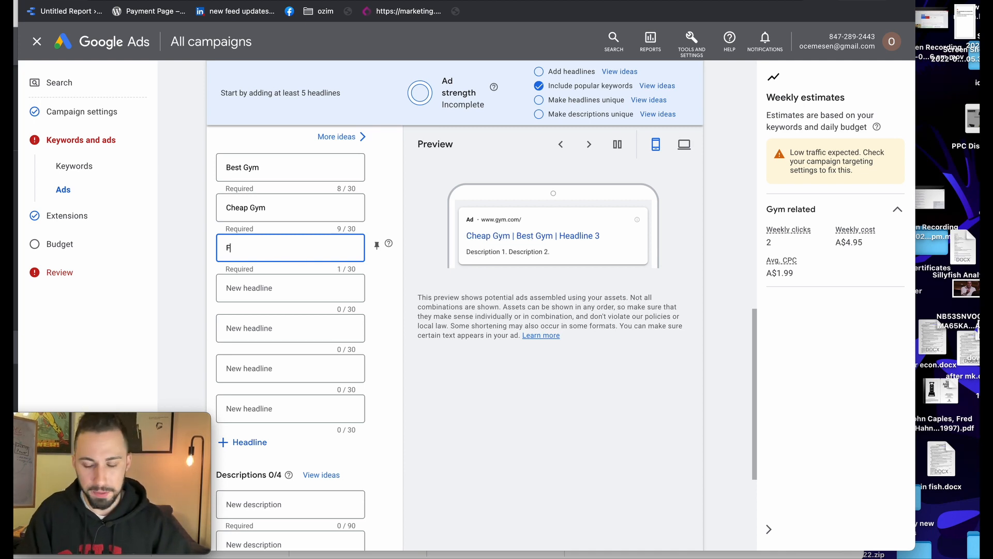
{"action": "key", "text": "BackSpace"}
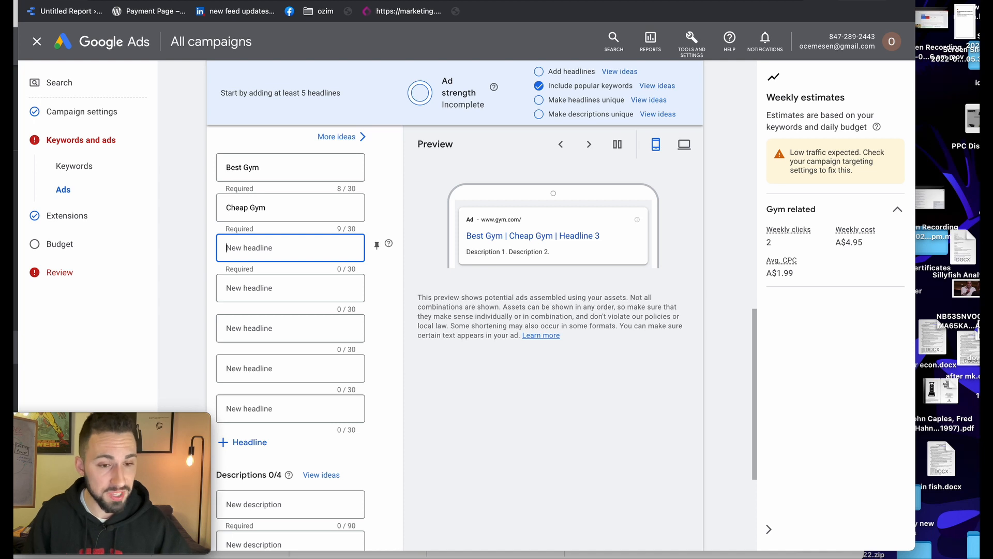
{"action": "type", "text": "Fr"}
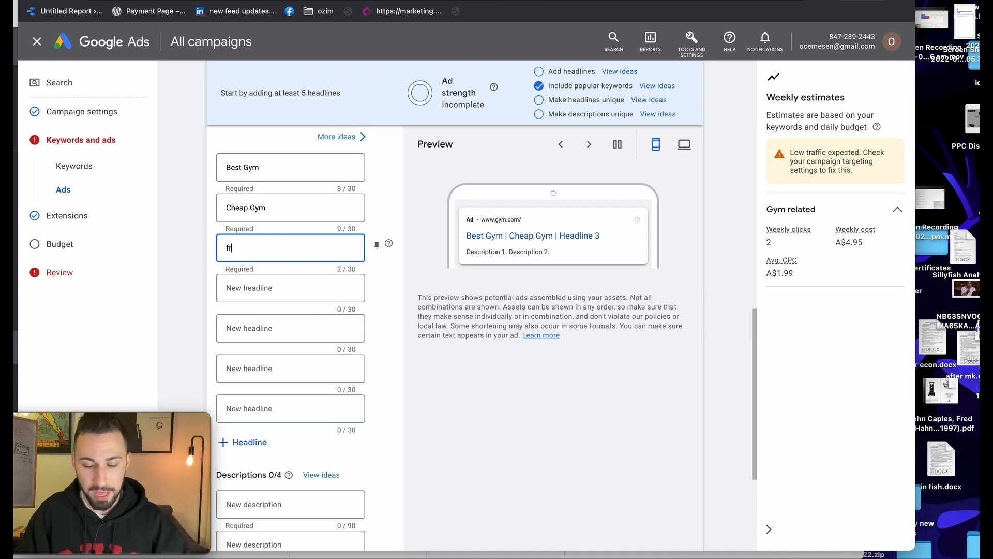
{"action": "key", "text": "BackSpace"}
{"action": "key", "text": "BackSpace"}
{"action": "type", "text": "FRERE"}
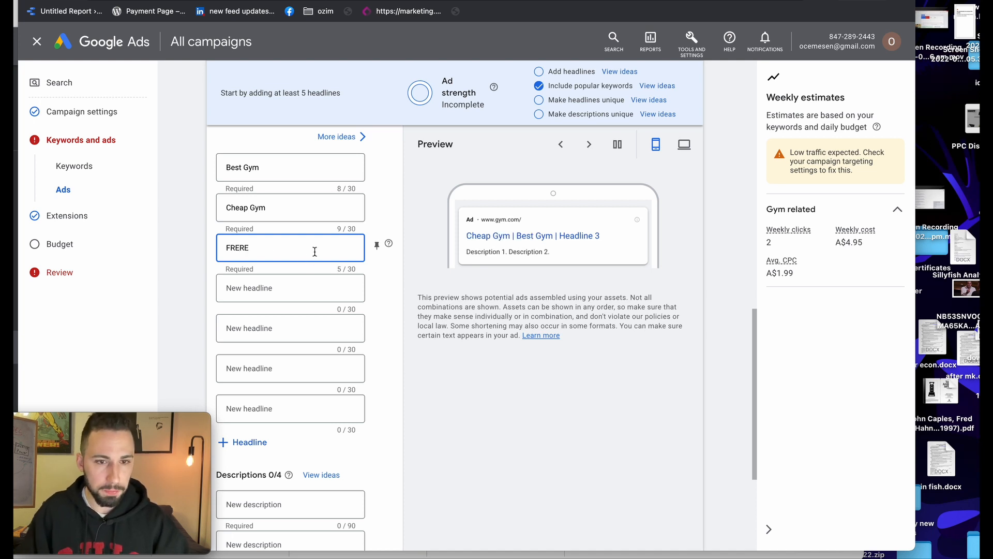
{"action": "key", "text": "BackSpace"}
{"action": "key", "text": "BackSpace"}
{"action": "key", "text": "BackSpace"}
{"action": "key", "text": "BackSpace"}
{"action": "type", "text": "ree"}
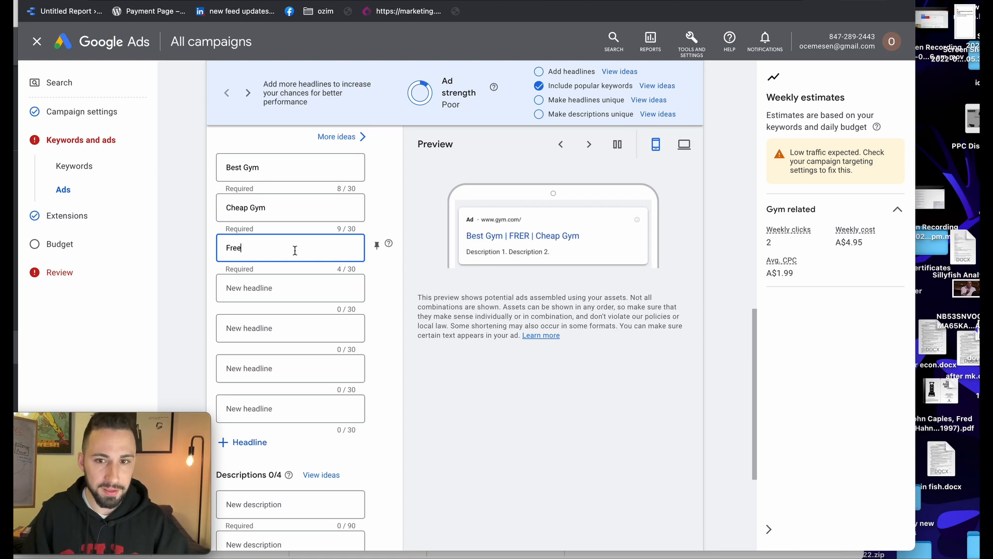
Check the ad preview on desktop and mobile, then move to the fourth headline
{"action": "left_click_drag", "start_coordinate": [288, 206], "coordinate": [211, 203]}
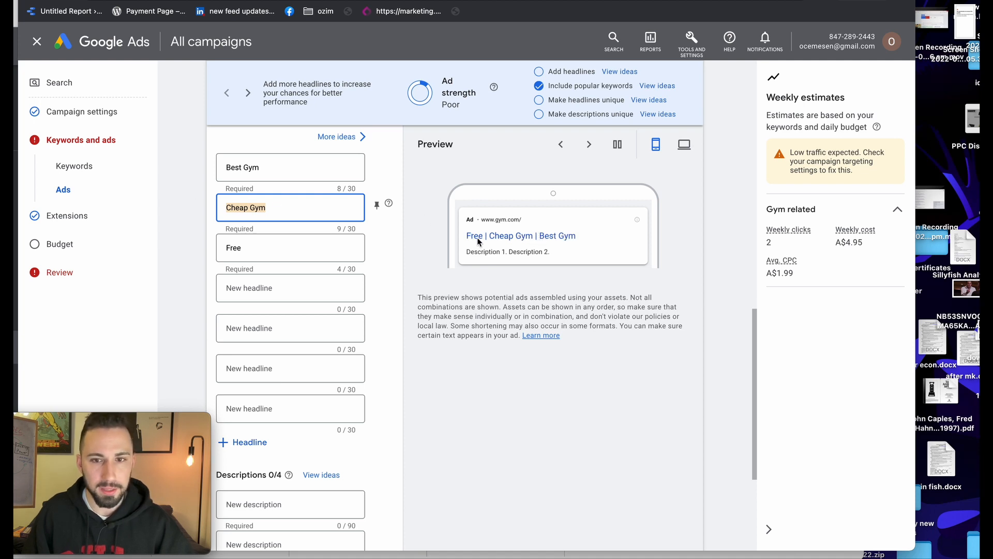
{"action": "left_click", "coordinate": [683, 145]}
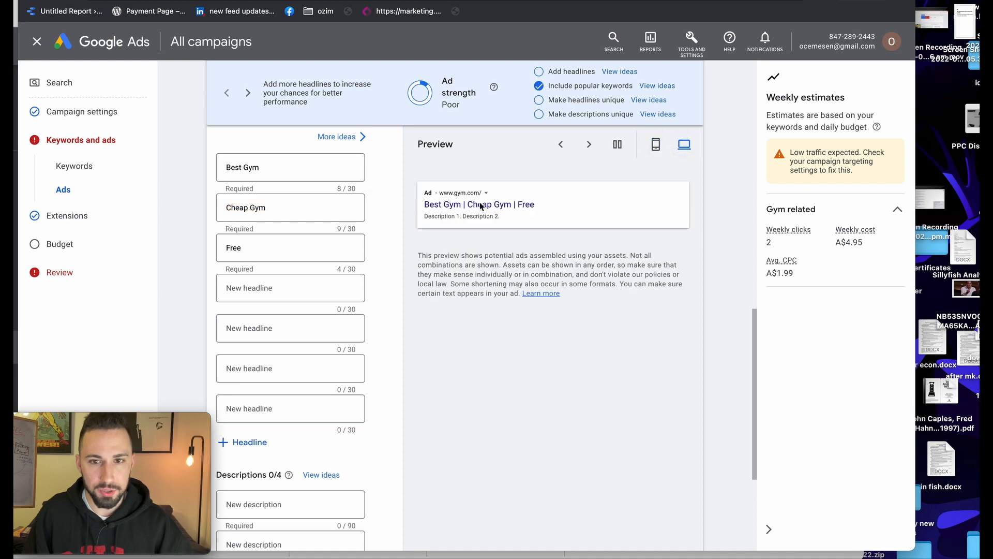
{"action": "left_click", "coordinate": [656, 146]}
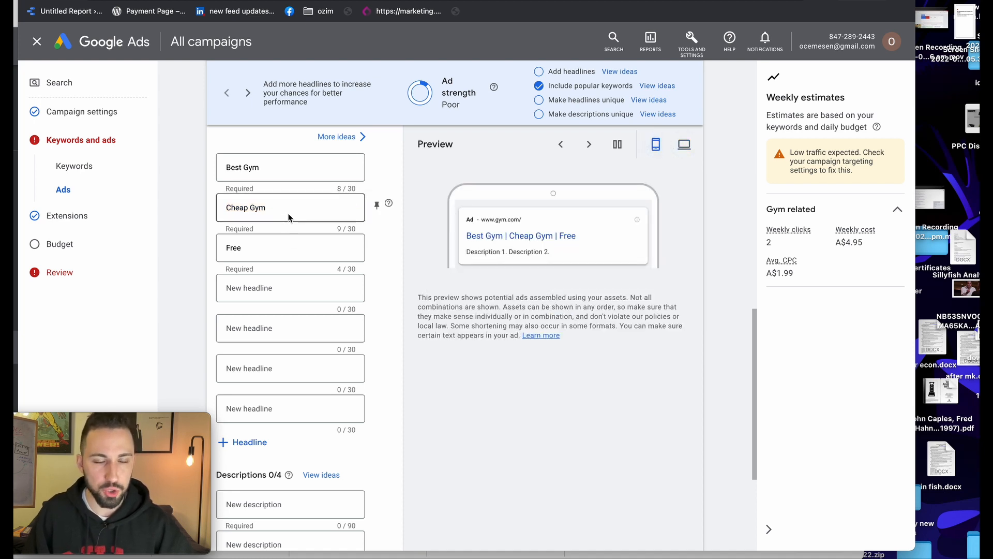
{"action": "left_click", "coordinate": [289, 286]}
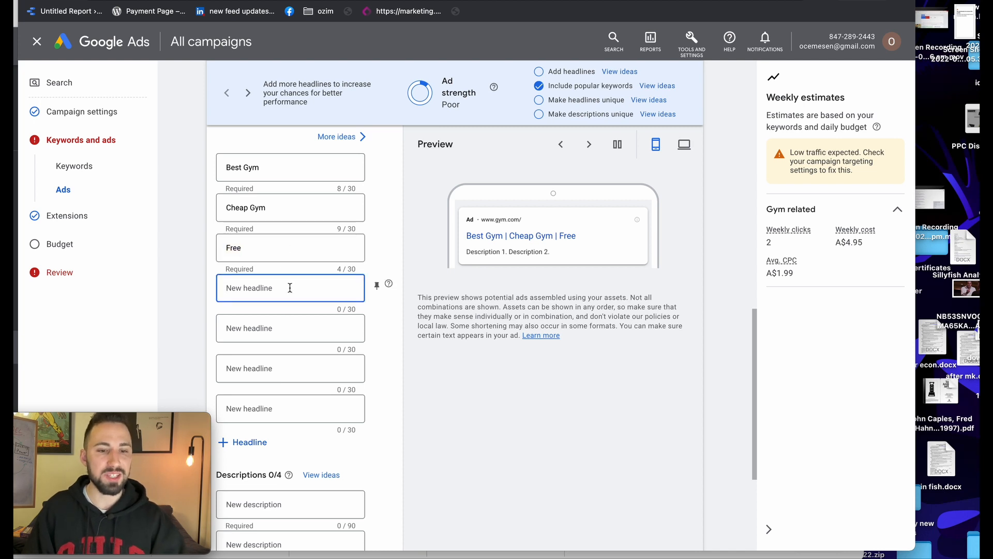
{"action": "scroll", "coordinate": [291, 432], "scroll_direction": "down", "scroll_amount": 2}
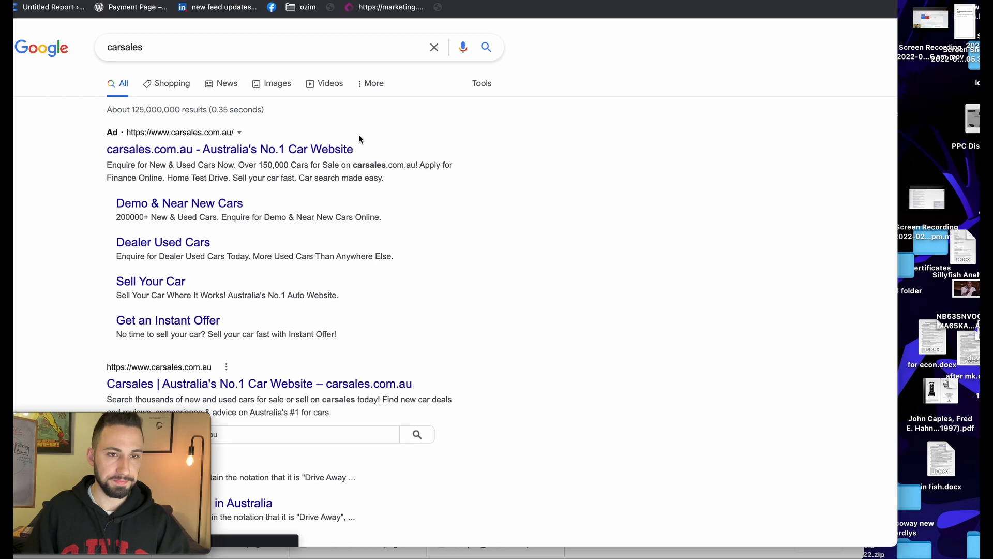
Scroll through the carsales.com.au ad, its sitelinks and listings, then move the search window aside
{"action": "scroll", "coordinate": [481, 161], "scroll_direction": "down", "scroll_amount": 1}
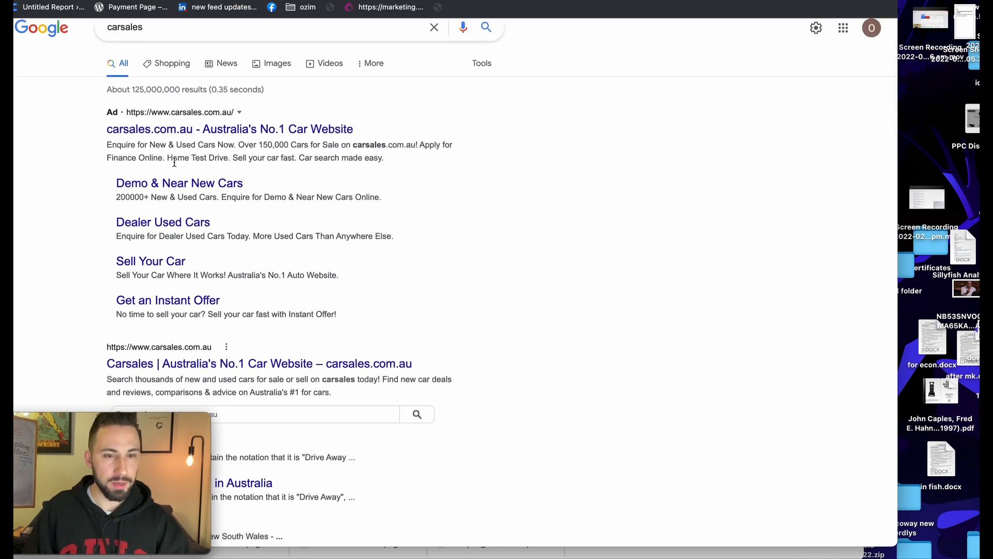
{"action": "scroll", "coordinate": [168, 159], "scroll_direction": "down", "scroll_amount": 1}
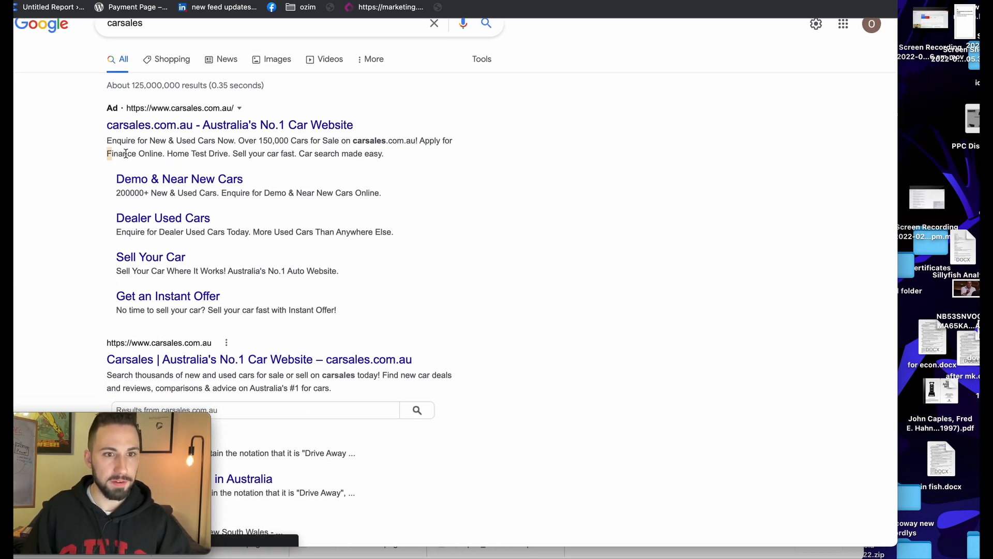
{"action": "left_click_drag", "start_coordinate": [107, 155], "coordinate": [383, 155]}
{"action": "left_click", "coordinate": [390, 164]}
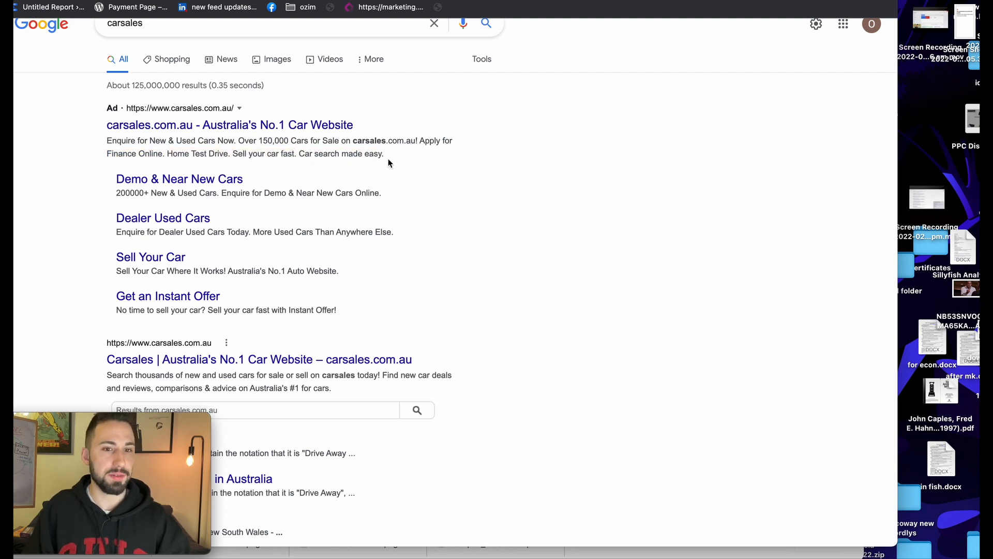
{"action": "scroll", "coordinate": [422, 150], "scroll_direction": "down", "scroll_amount": 3}
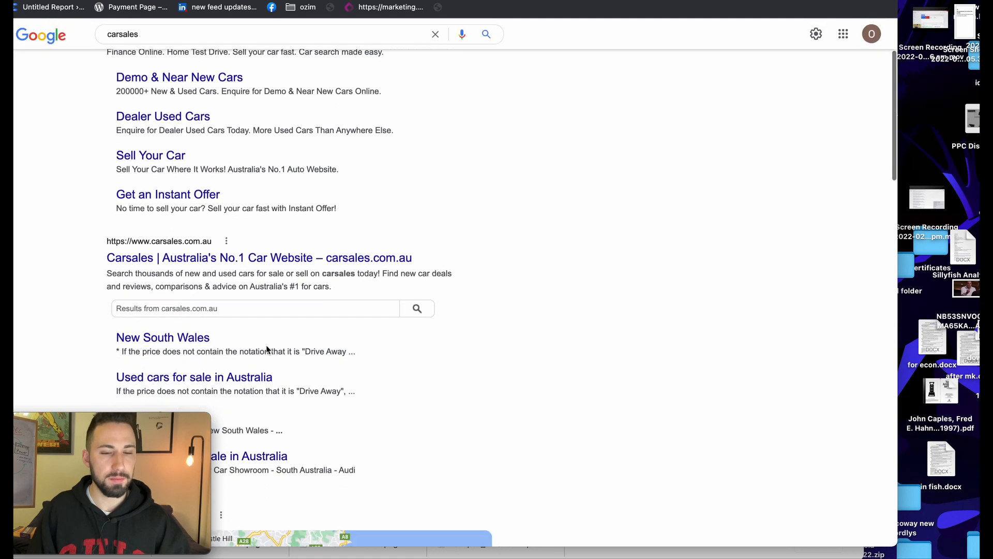
{"action": "left_click_drag", "start_coordinate": [334, 278], "coordinate": [139, 281]}
{"action": "scroll", "coordinate": [107, 281], "scroll_direction": "down", "scroll_amount": 8}
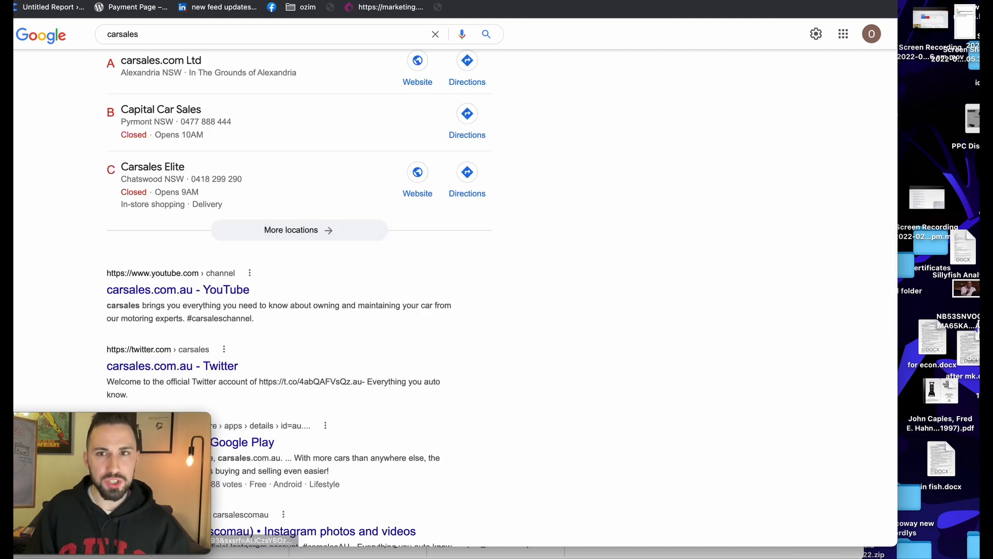
{"action": "left_click_drag", "start_coordinate": [573, 0], "coordinate": [573, 77]}
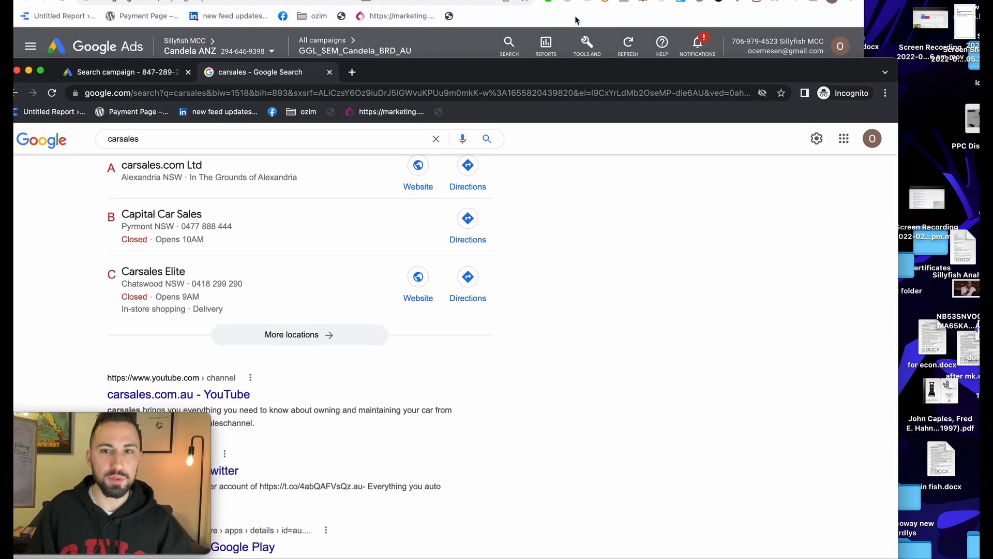
Return to the Google Ads extensions form and expand Callout extensions
{"action": "left_click", "coordinate": [576, 18]}
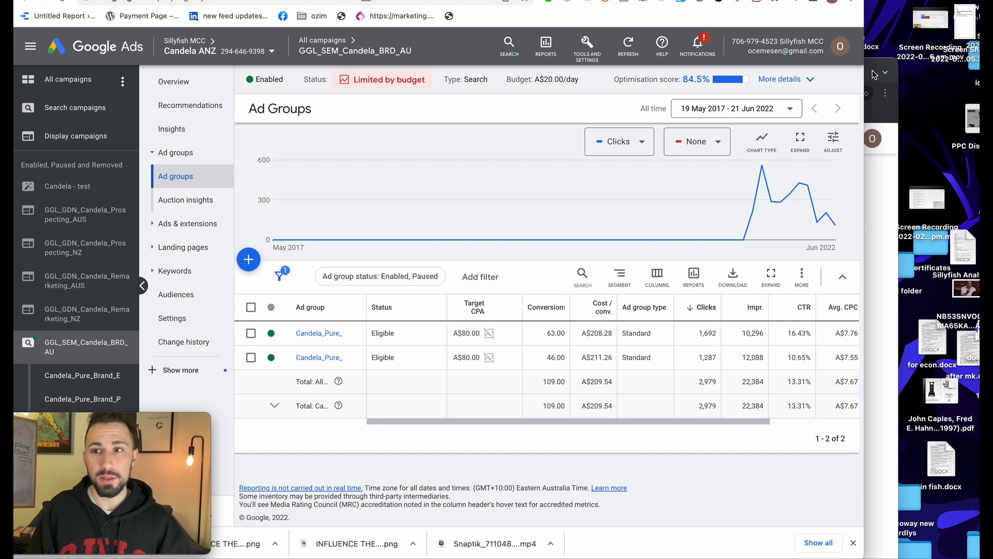
{"action": "left_click", "coordinate": [873, 75]}
{"action": "left_click_drag", "start_coordinate": [801, 68], "coordinate": [783, 0]}
{"action": "left_click", "coordinate": [223, 0]}
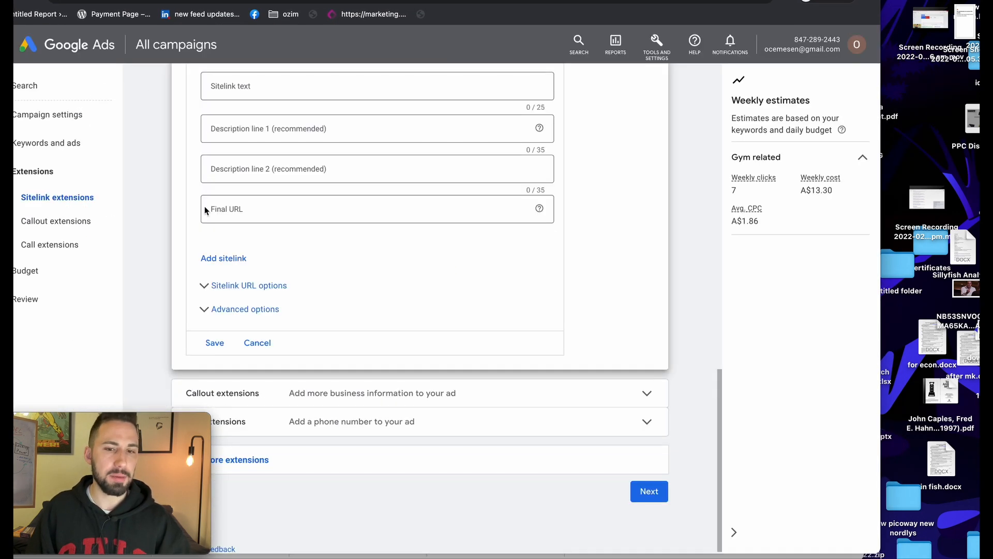
{"action": "scroll", "coordinate": [219, 204], "scroll_direction": "up", "scroll_amount": 3}
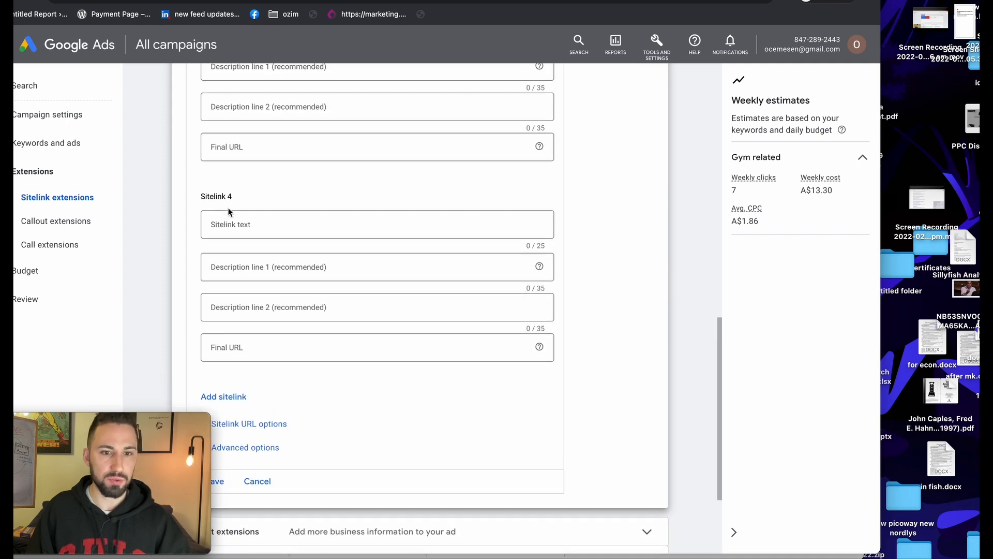
{"action": "scroll", "coordinate": [264, 217], "scroll_direction": "down", "scroll_amount": 3}
{"action": "left_click", "coordinate": [415, 394]}
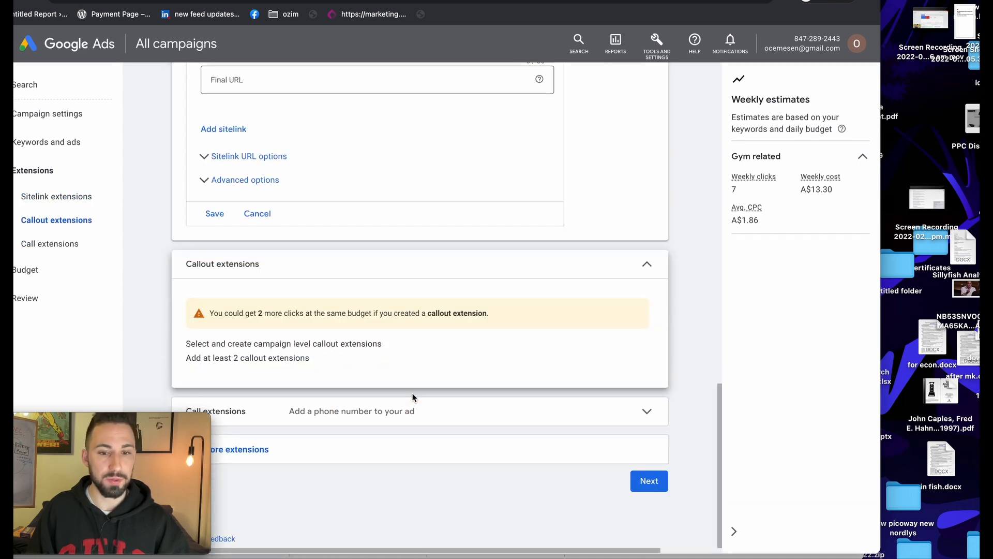
{"action": "scroll", "coordinate": [395, 469], "scroll_direction": "down", "scroll_amount": 3}
Add the callouts 'Top trainers' and 'Brand New Equipments'
{"action": "left_click", "coordinate": [306, 414]}
{"action": "scroll", "coordinate": [308, 413], "scroll_direction": "down", "scroll_amount": 3}
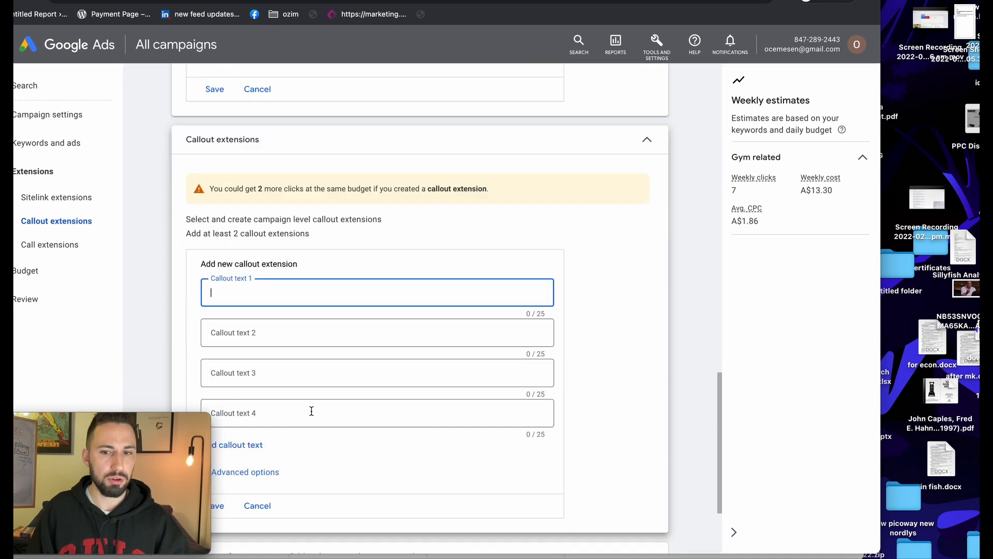
{"action": "type", "text": "Free S"}
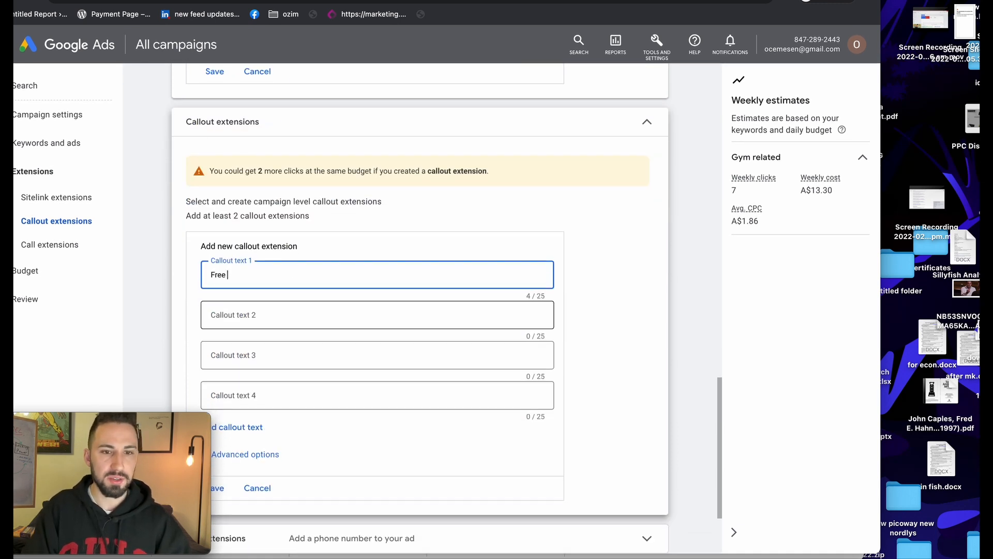
{"action": "key", "text": "BackSpace"}
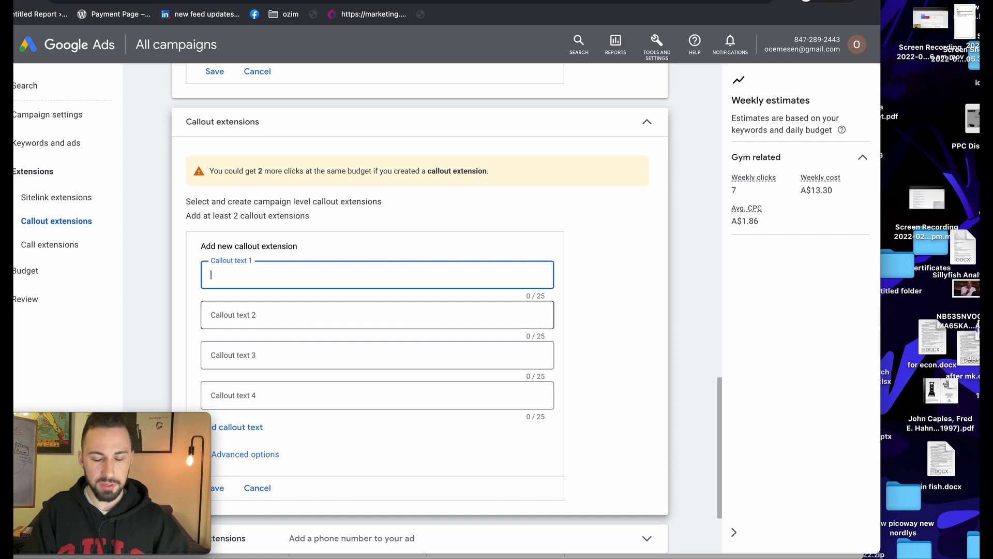
{"action": "type", "text": "Top"}
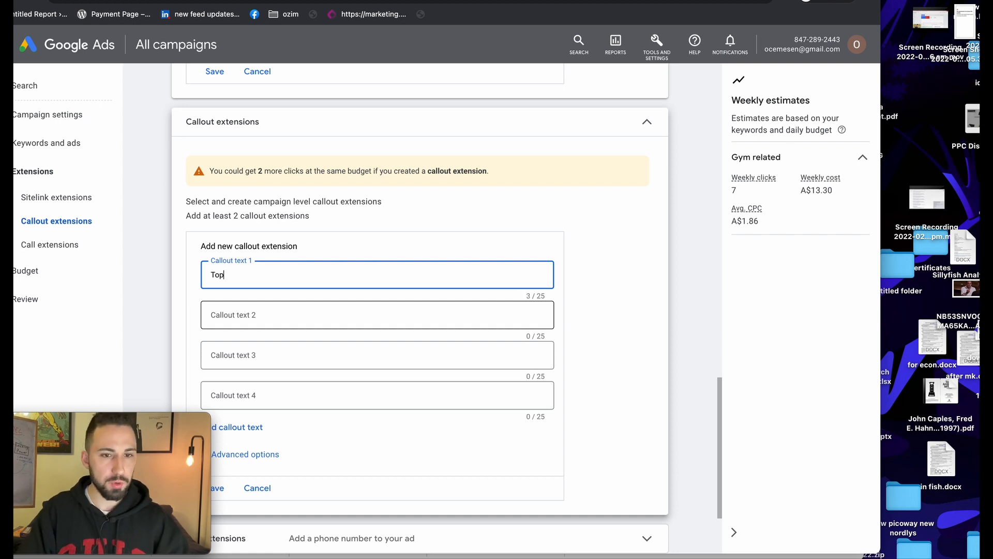
{"action": "type", "text": " trainers"}
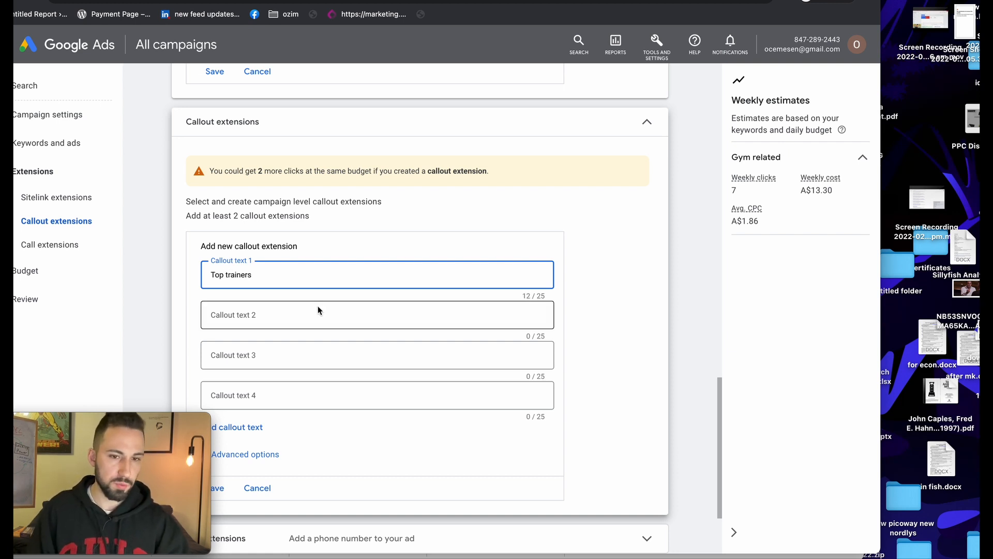
{"action": "left_click", "coordinate": [320, 312]}
{"action": "type", "text": "T"}
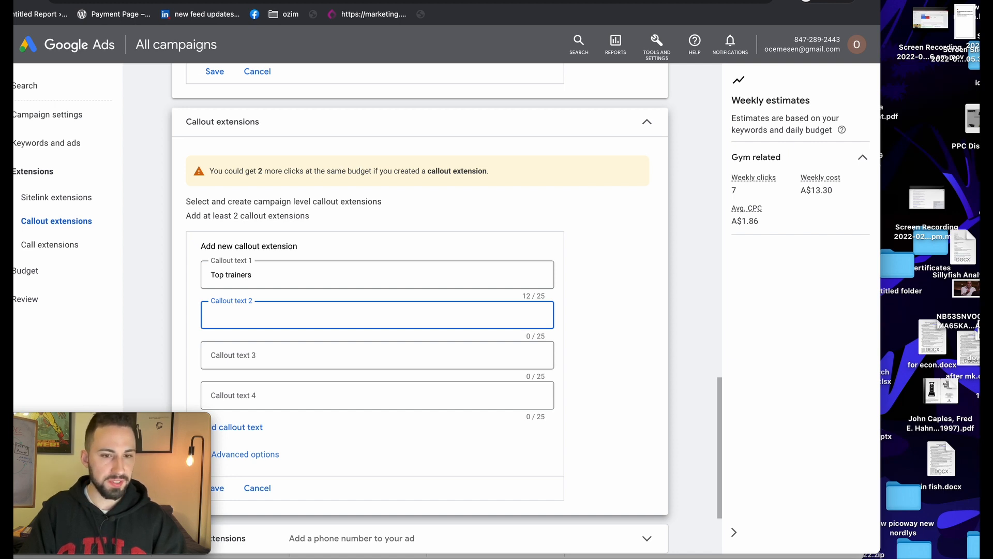
{"action": "type", "text": "W"}
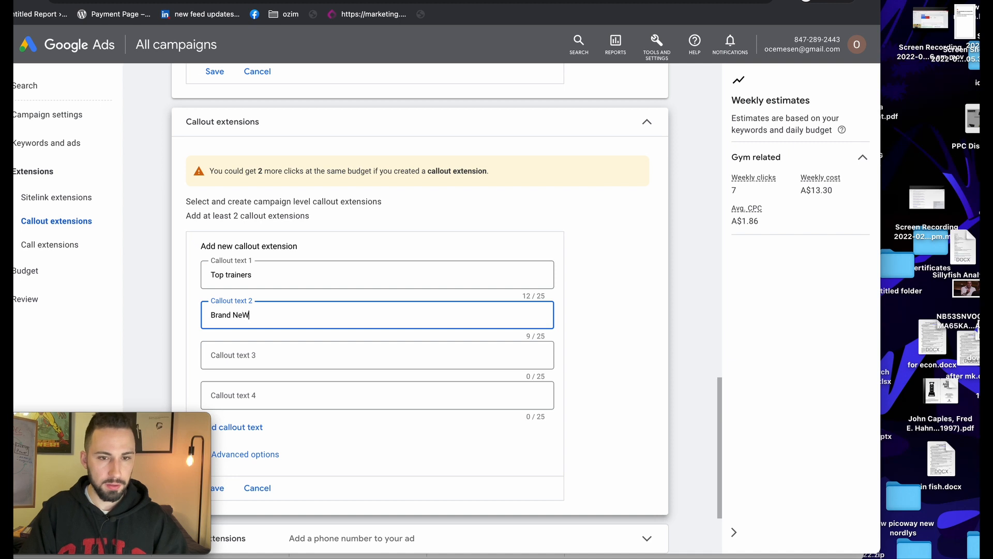
{"action": "type", "text": "u"}
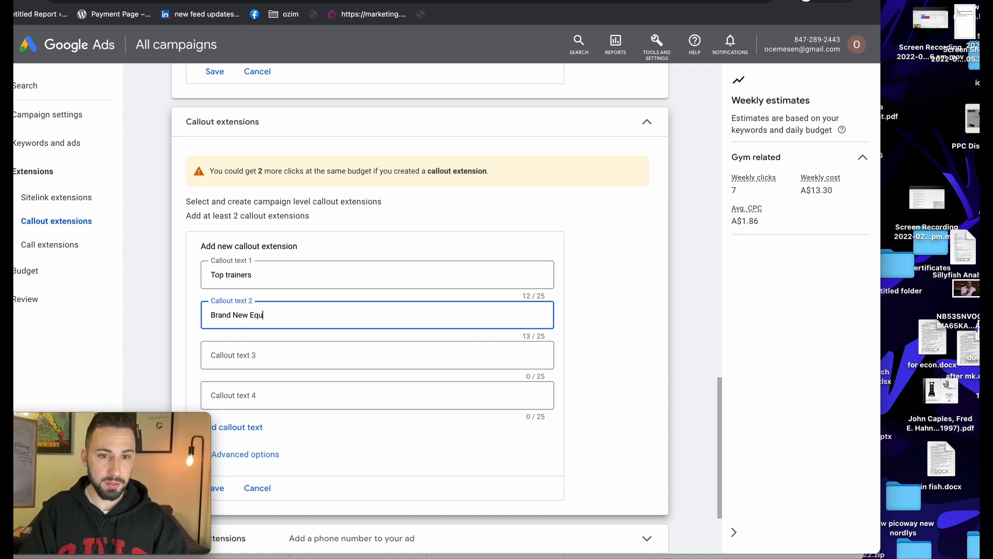
{"action": "type", "text": "ipments"}
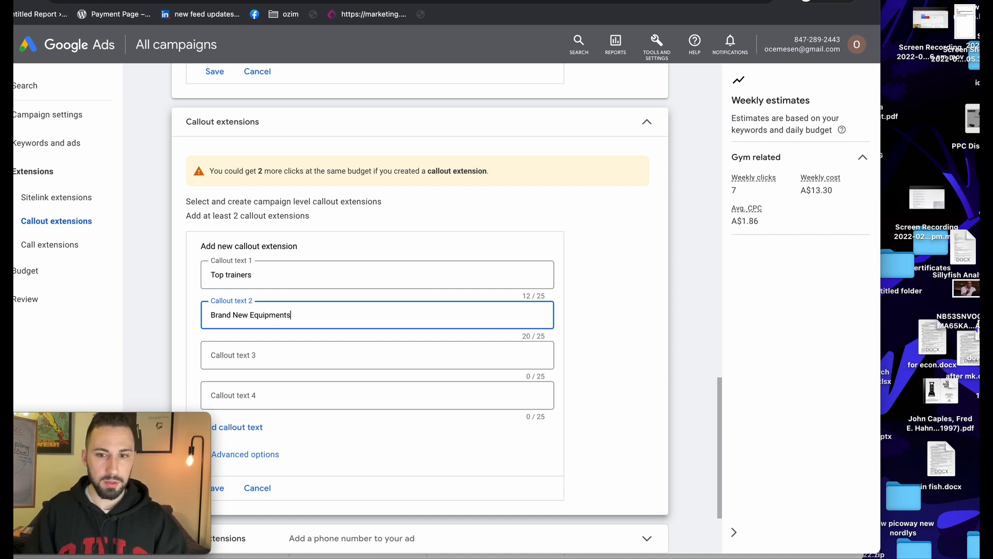
{"action": "scroll", "coordinate": [297, 362], "scroll_direction": "down", "scroll_amount": 3}
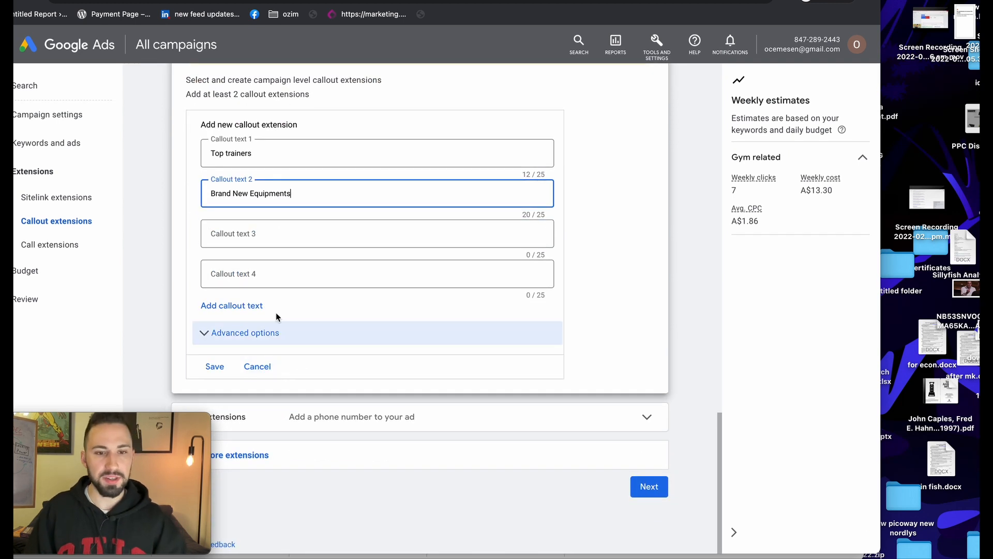
{"action": "left_click", "coordinate": [290, 417]}
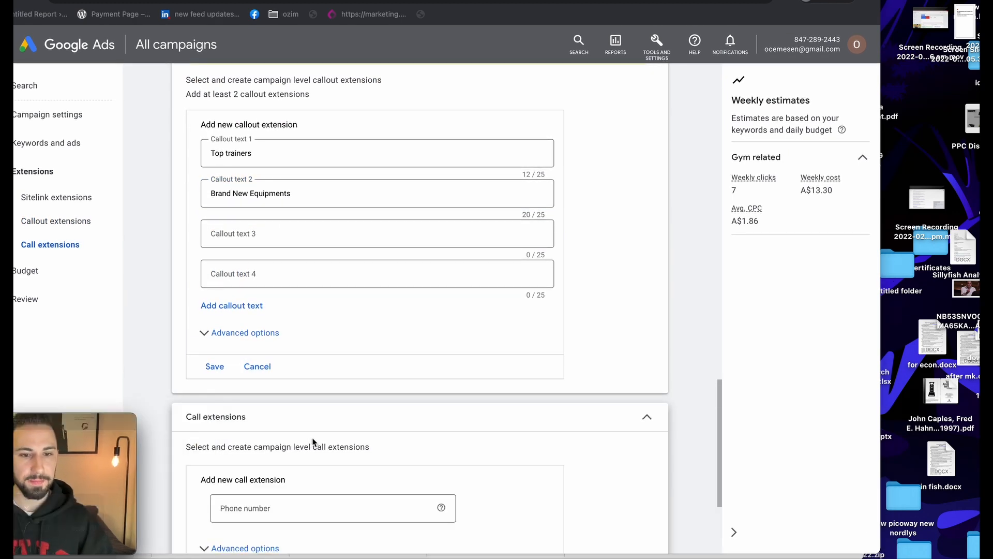
Leave the call extension phone number blank, expand More extensions, and review the sitelinks
{"action": "scroll", "coordinate": [305, 441], "scroll_direction": "down", "scroll_amount": 3}
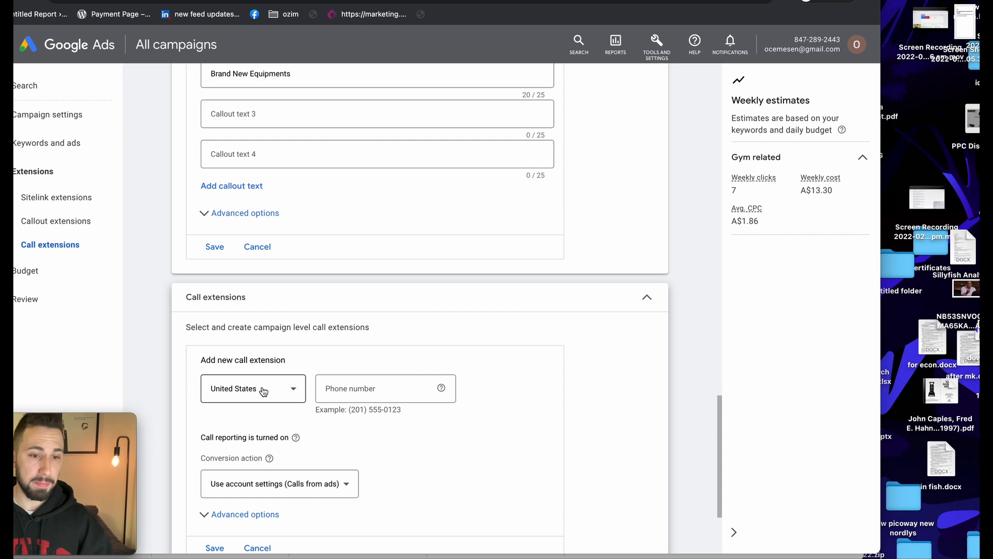
{"action": "scroll", "coordinate": [305, 396], "scroll_direction": "down", "scroll_amount": 3}
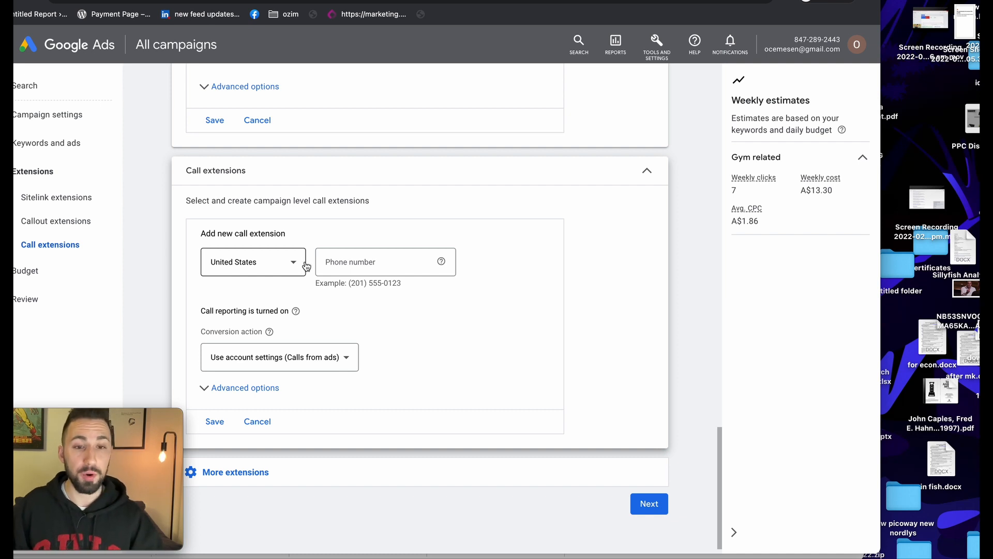
{"action": "key", "text": "Tab"}
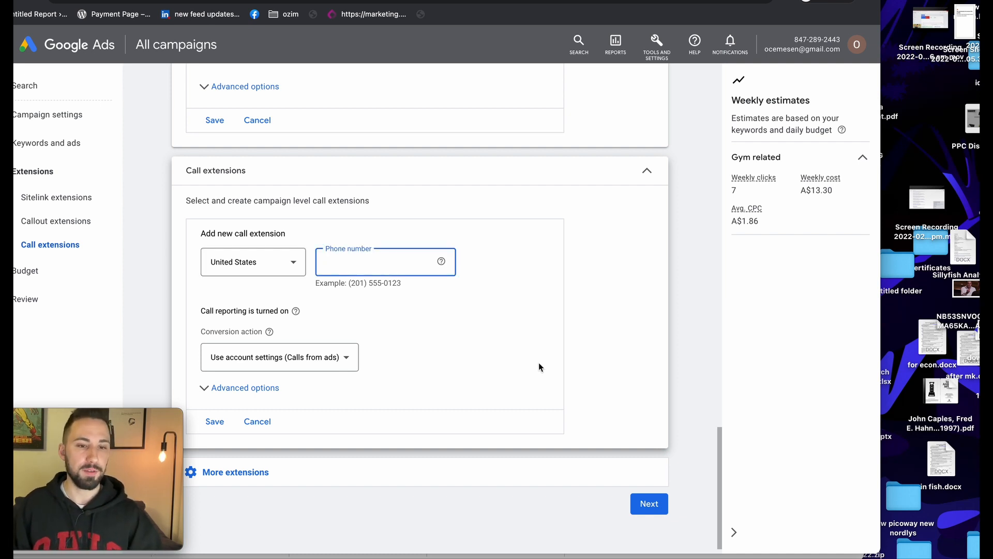
{"action": "scroll", "coordinate": [545, 383], "scroll_direction": "down", "scroll_amount": 1}
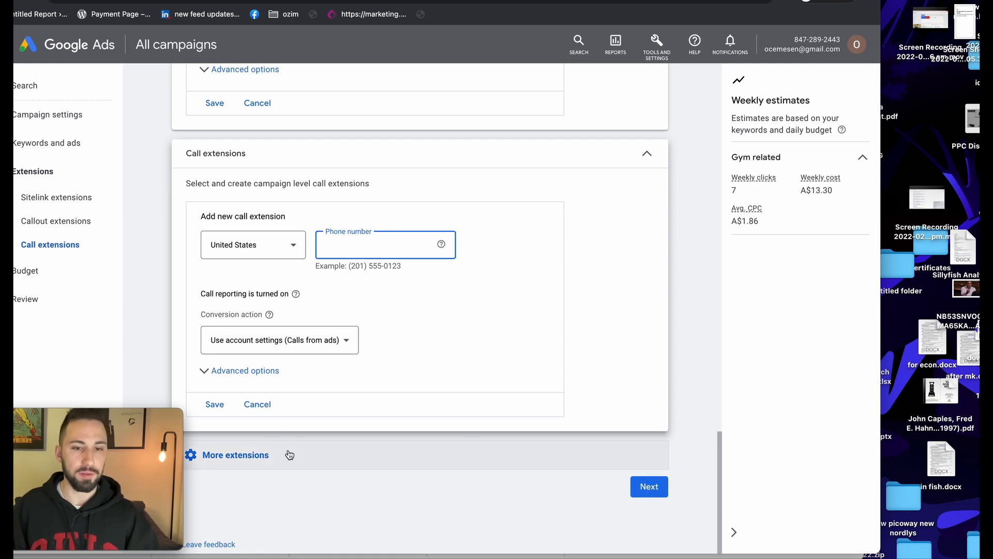
{"action": "left_click", "coordinate": [285, 453]}
{"action": "scroll", "coordinate": [284, 466], "scroll_direction": "down", "scroll_amount": 5}
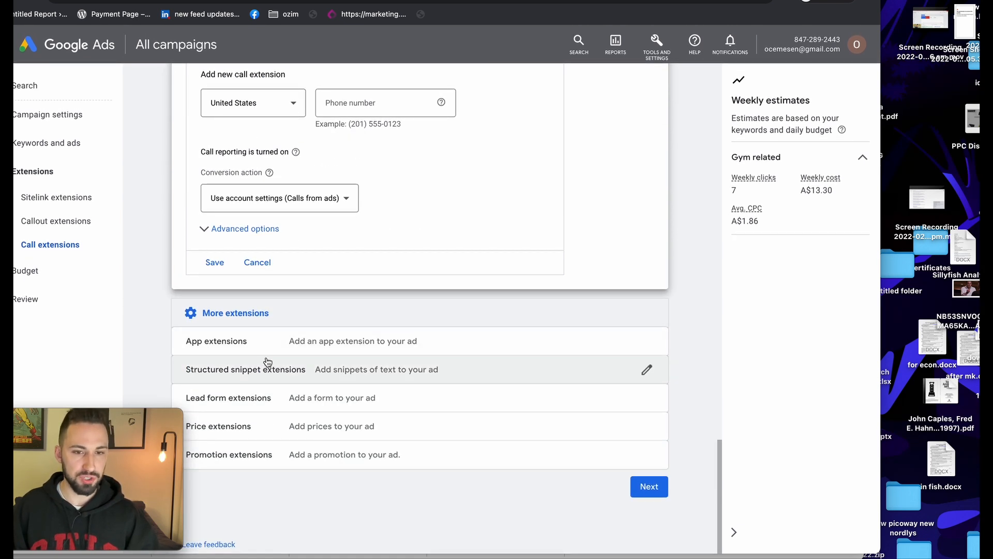
{"action": "scroll", "coordinate": [303, 433], "scroll_direction": "up", "scroll_amount": 2}
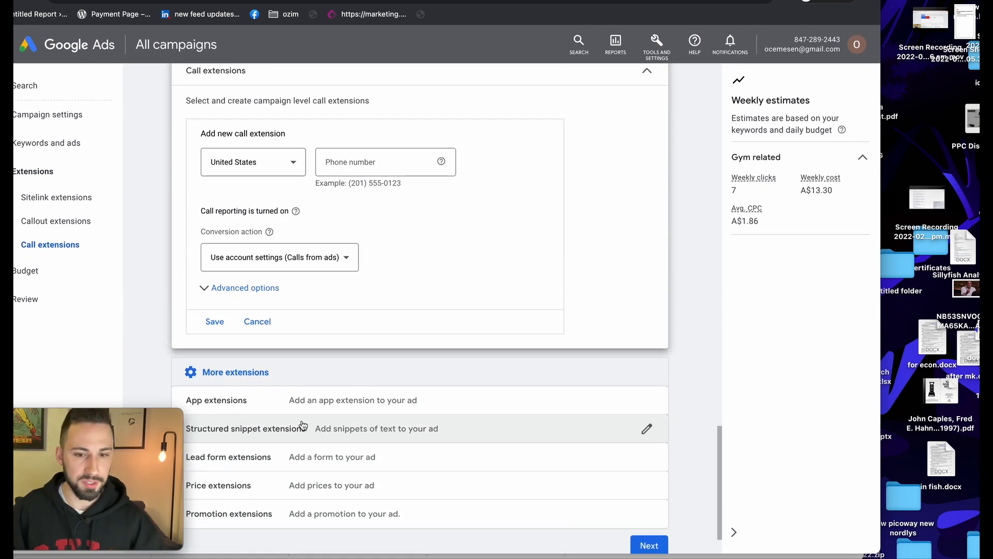
{"action": "scroll", "coordinate": [298, 432], "scroll_direction": "up", "scroll_amount": 8}
{"action": "scroll", "coordinate": [302, 433], "scroll_direction": "up", "scroll_amount": 10}
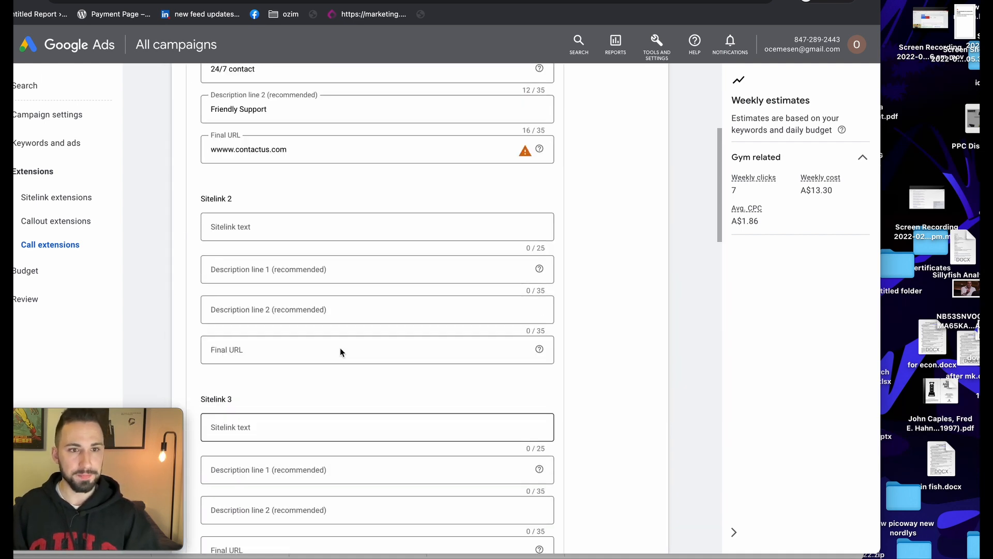
{"action": "scroll", "coordinate": [697, 157], "scroll_direction": "up", "scroll_amount": 5}
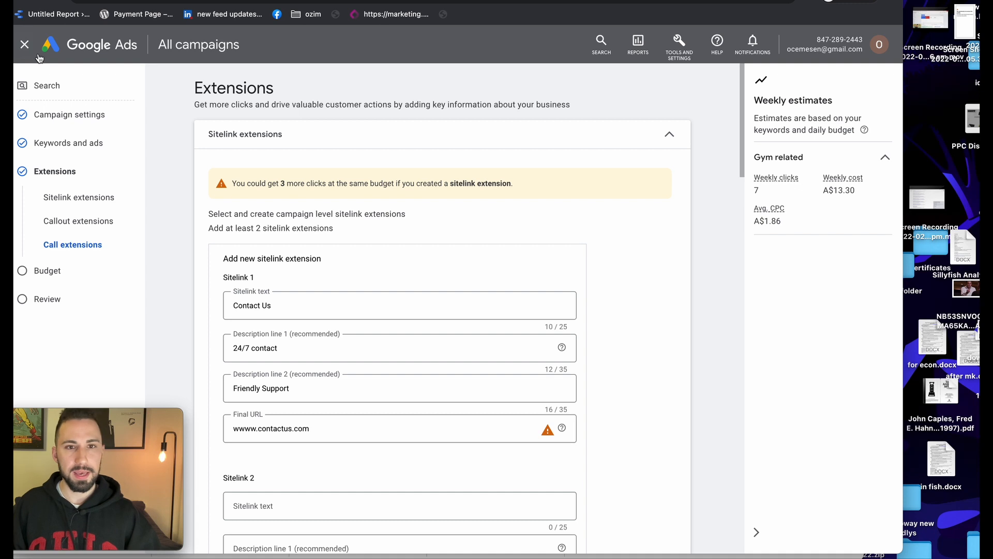
{"action": "scroll", "coordinate": [616, 240], "scroll_direction": "down", "scroll_amount": 20}
Continue to the Budget step and look over the weekly estimates
{"action": "left_click", "coordinate": [672, 486]}
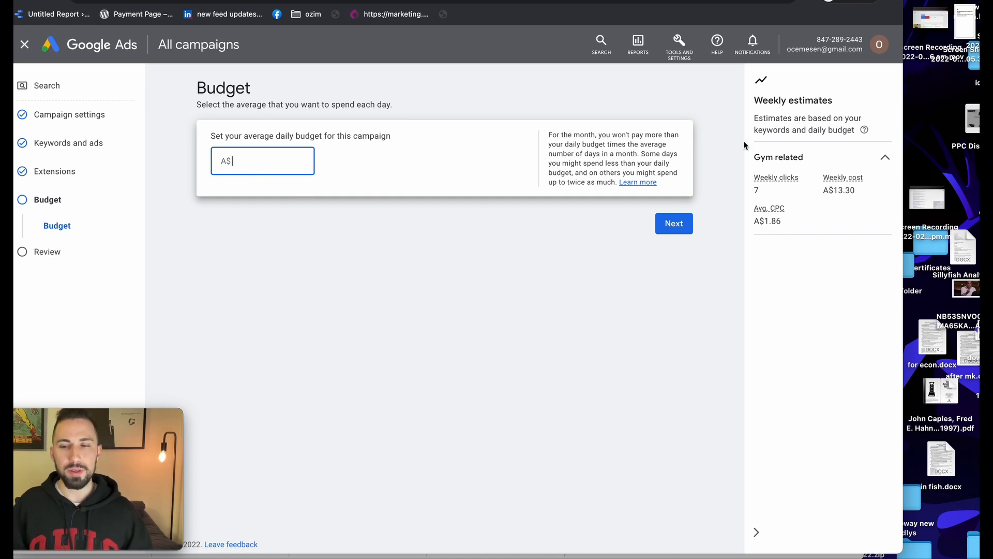
{"action": "left_click_drag", "start_coordinate": [754, 102], "coordinate": [830, 103]}
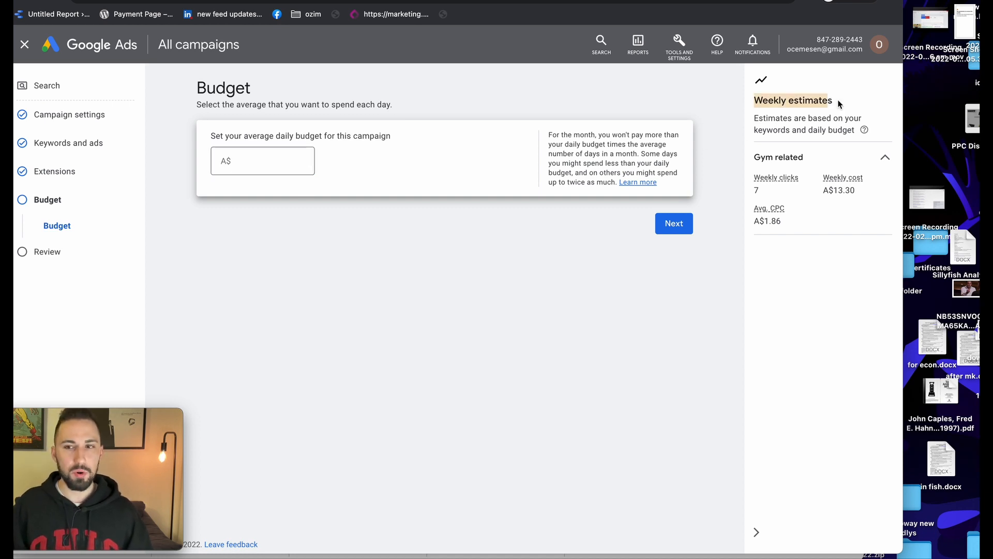
{"action": "left_click", "coordinate": [838, 103]}
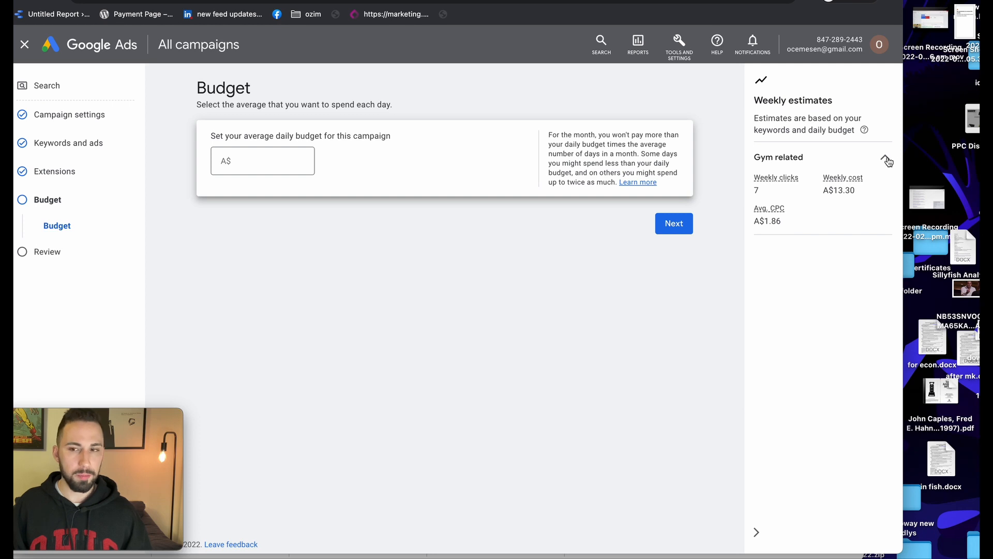
Try daily budgets of A$15 and A$100, then collapse the Gym related weekly estimates
{"action": "mouse_move", "coordinate": [773, 181]}
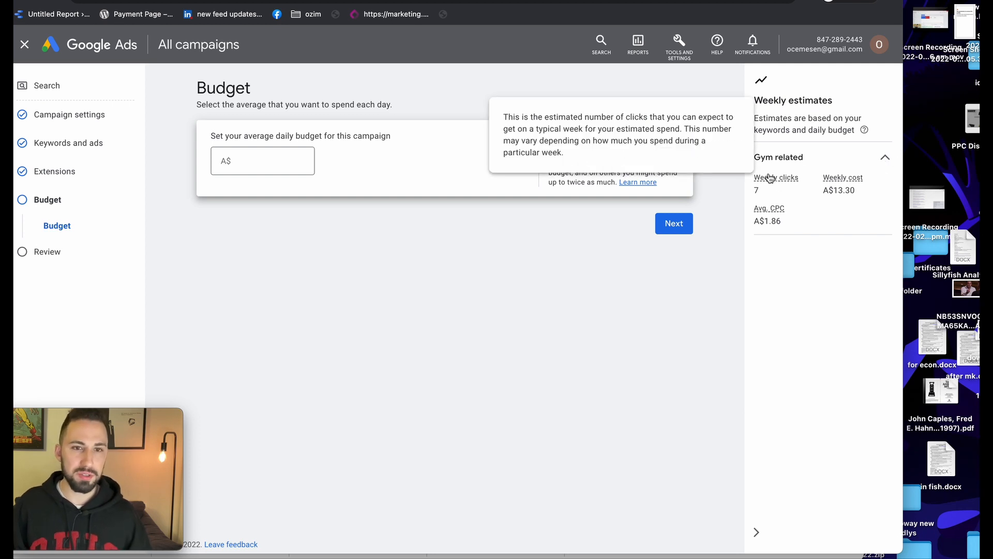
{"action": "left_click", "coordinate": [299, 163]}
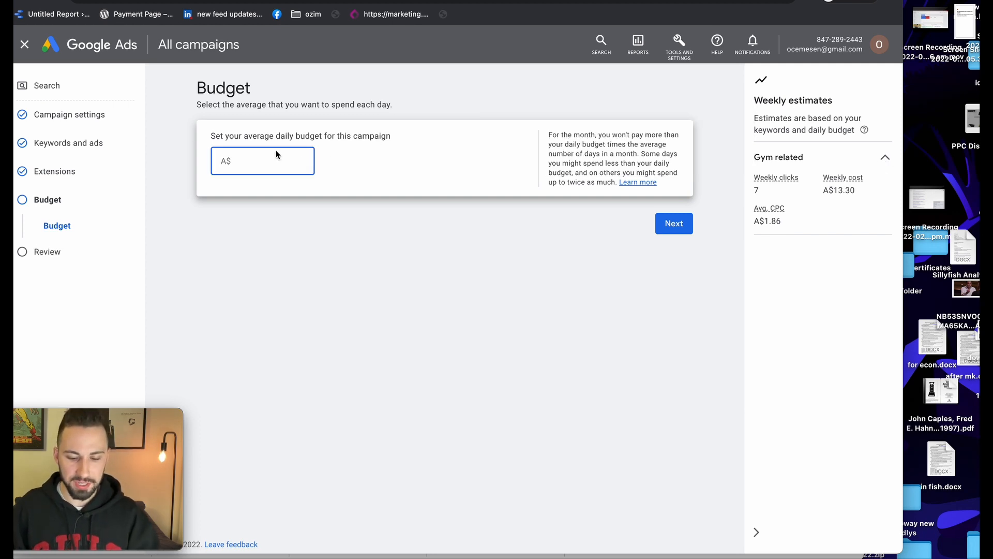
{"action": "type", "text": "15"}
{"action": "left_click", "coordinate": [522, 300]}
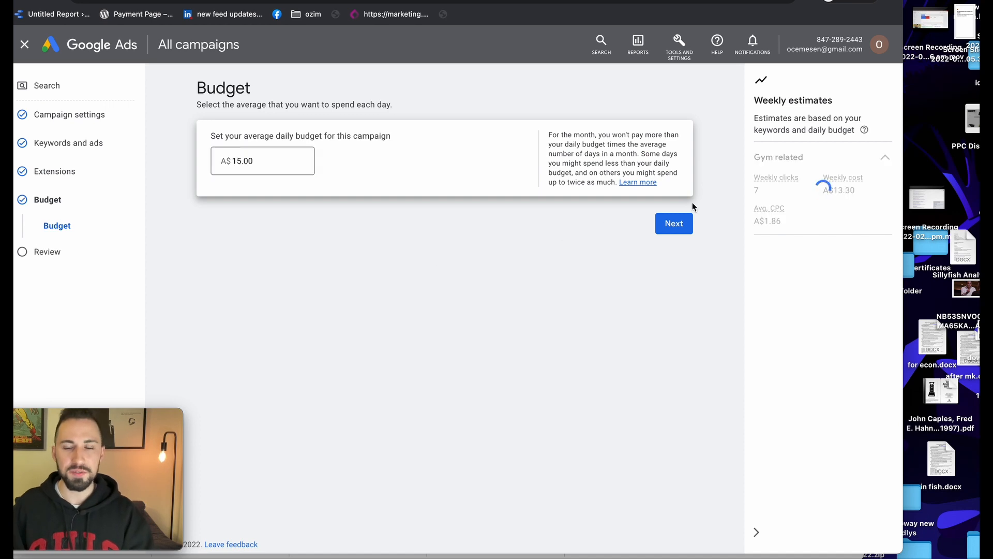
{"action": "double_click", "coordinate": [283, 163]}
{"action": "type", "text": "100"}
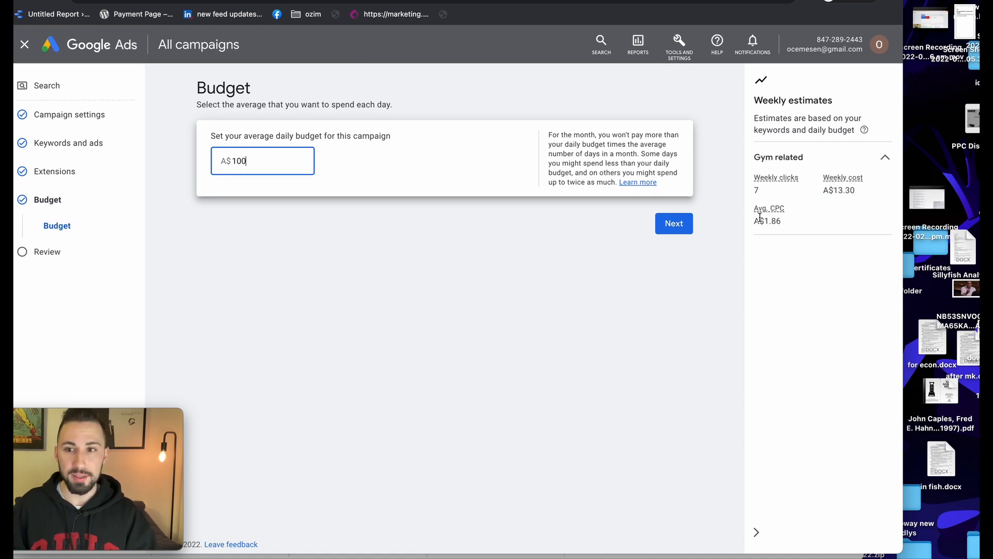
{"action": "left_click_drag", "start_coordinate": [839, 190], "coordinate": [867, 174]}
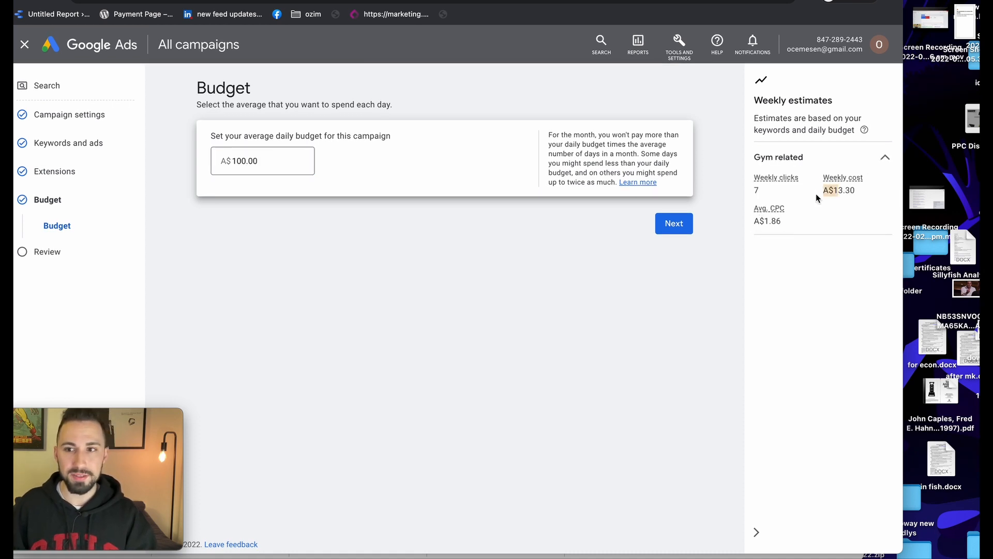
{"action": "left_click", "coordinate": [704, 181]}
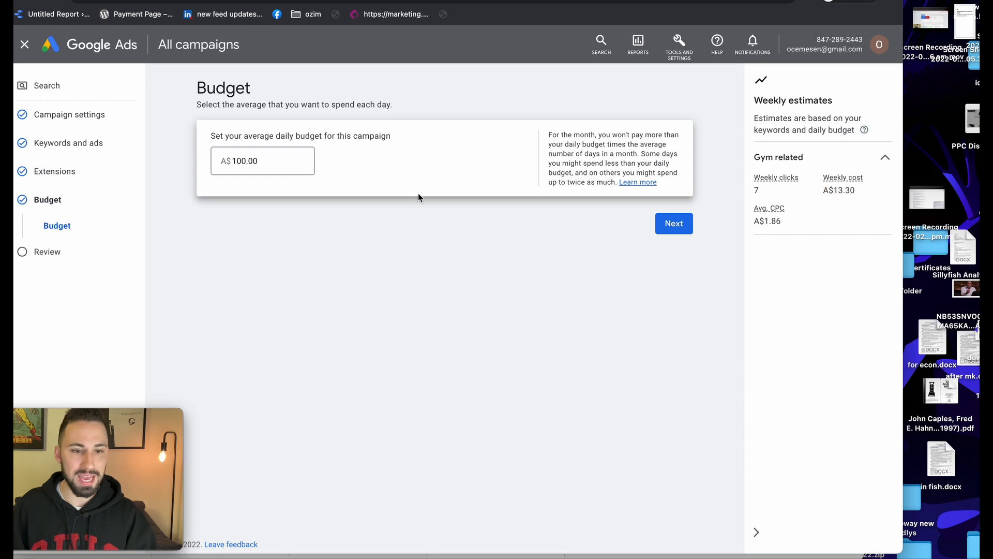
{"action": "left_click", "coordinate": [249, 165]}
{"action": "double_click", "coordinate": [251, 160]}
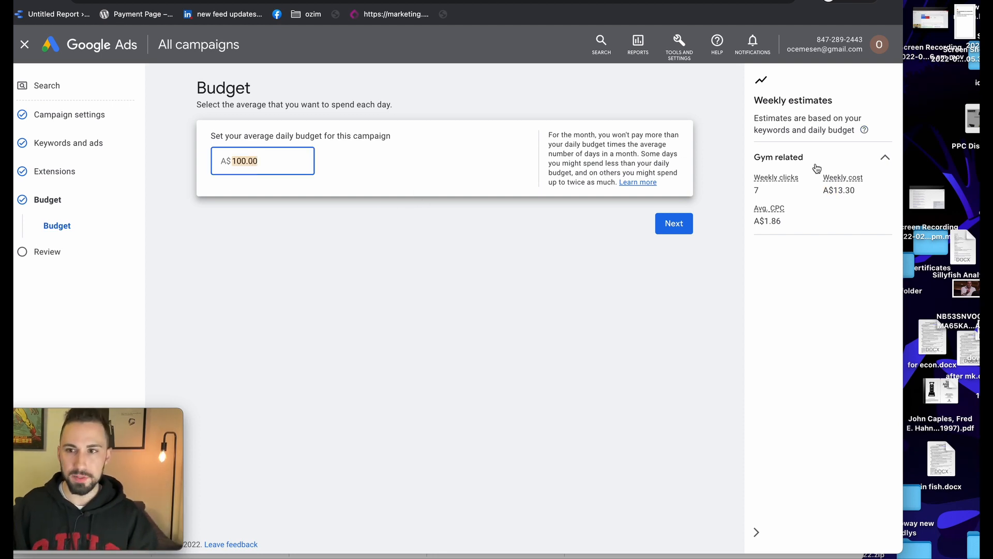
{"action": "left_click", "coordinate": [883, 161]}
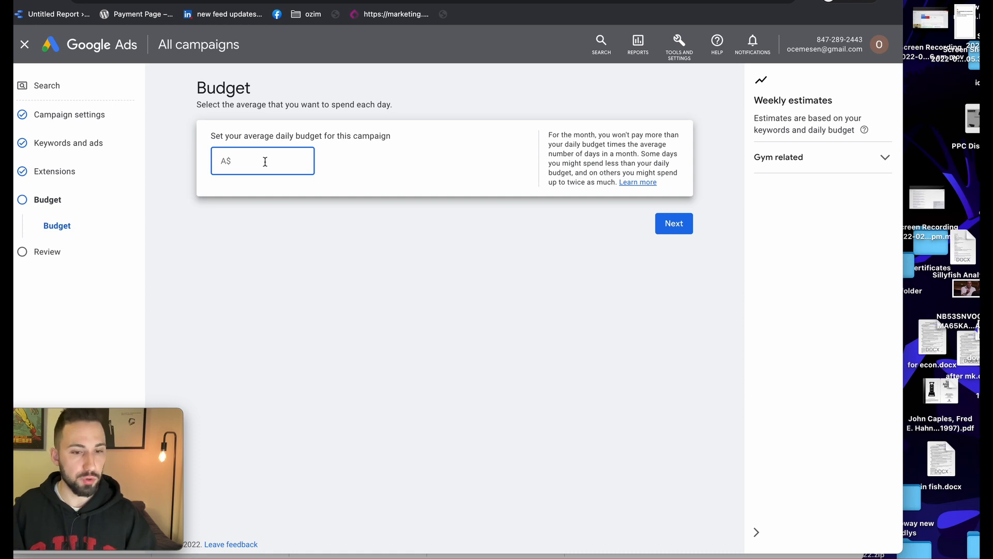
Try A$10, then set the average daily budget to A$15
{"action": "type", "text": "10"}
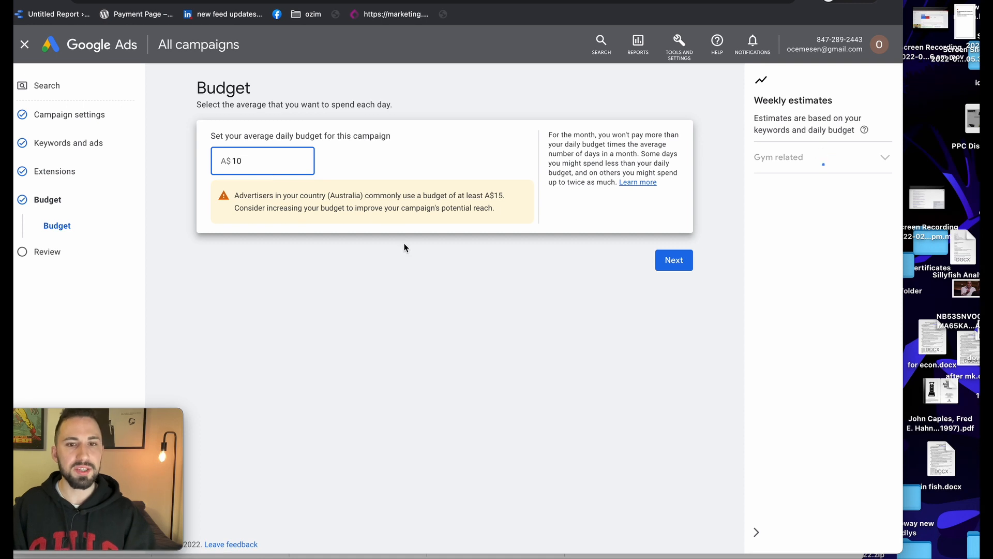
{"action": "left_click_drag", "start_coordinate": [236, 197], "coordinate": [553, 215]}
{"action": "left_click_drag", "start_coordinate": [482, 193], "coordinate": [500, 197]}
{"action": "left_click", "coordinate": [296, 157]}
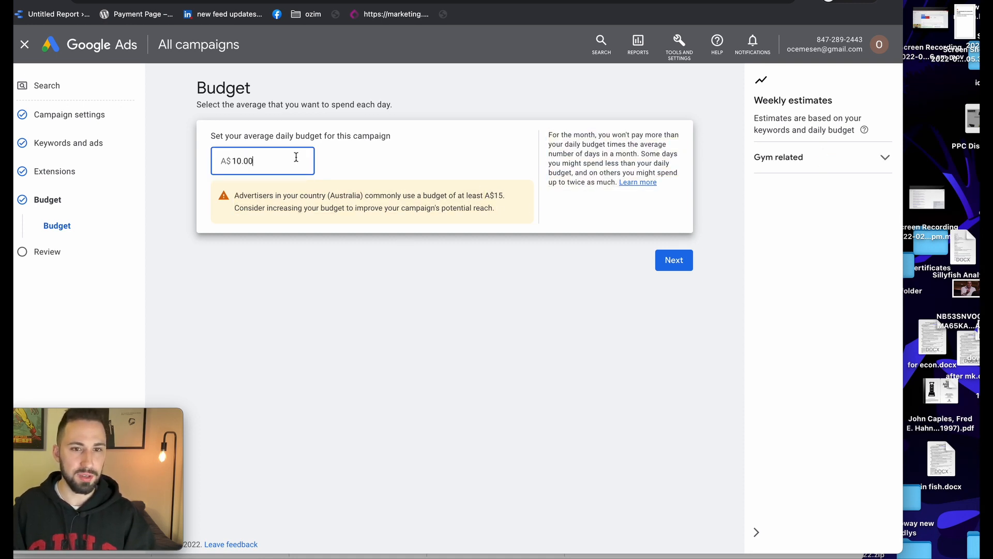
{"action": "double_click", "coordinate": [250, 160]}
{"action": "type", "text": "15"}
{"action": "left_click", "coordinate": [332, 306]}
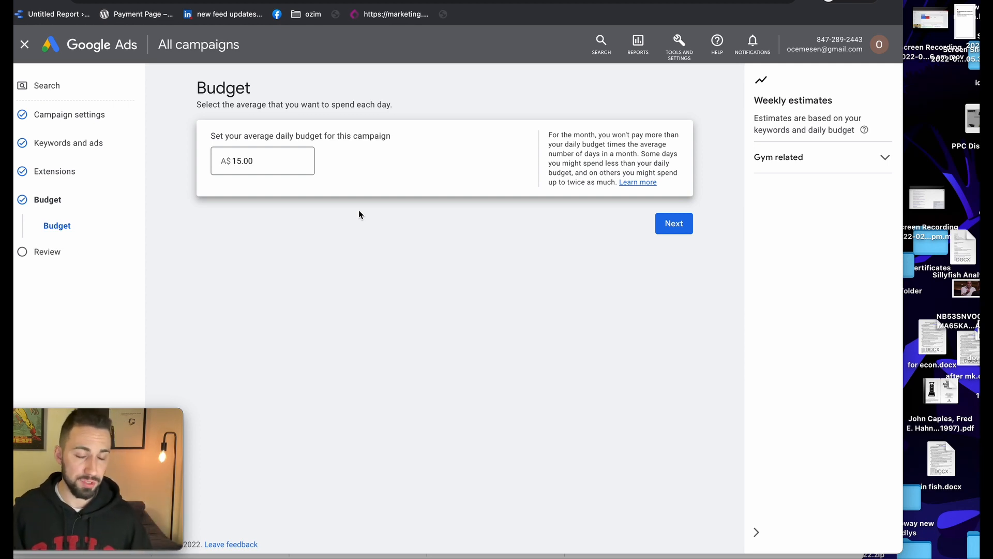
Re-edit the daily budget, trying A$5 and A$10, then continue to the campaign review
{"action": "left_click", "coordinate": [239, 161]}
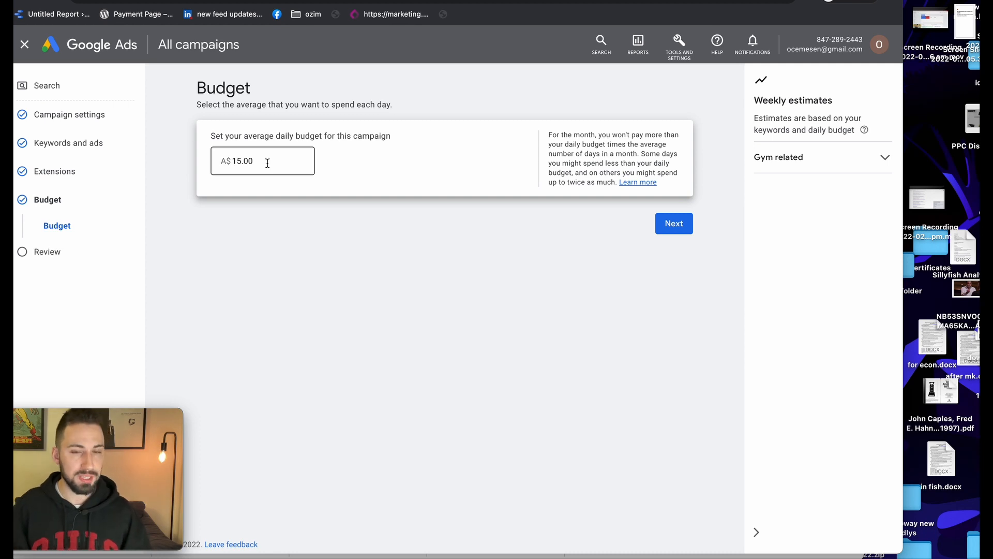
{"action": "left_click", "coordinate": [282, 167]}
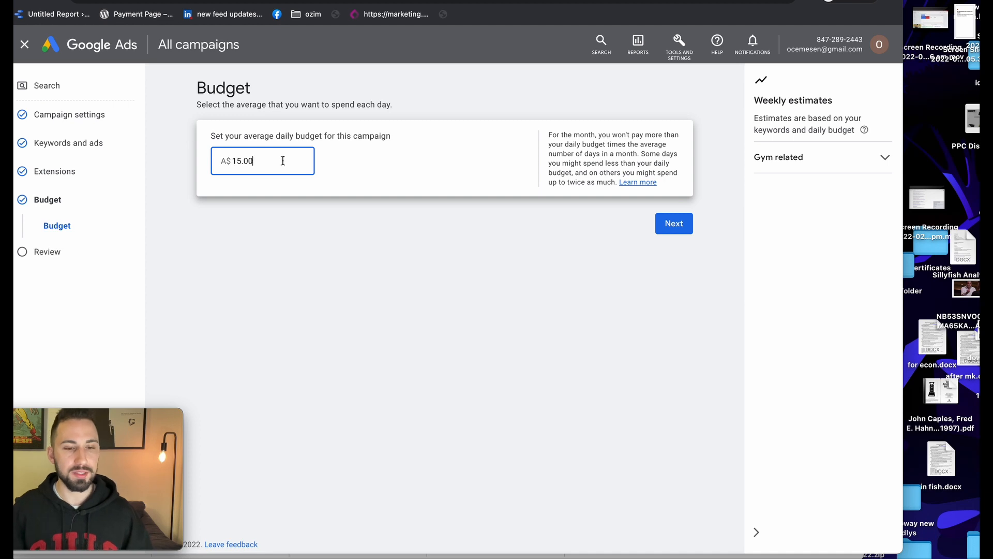
{"action": "key", "text": "super+a"}
{"action": "key", "text": "BackSpace"}
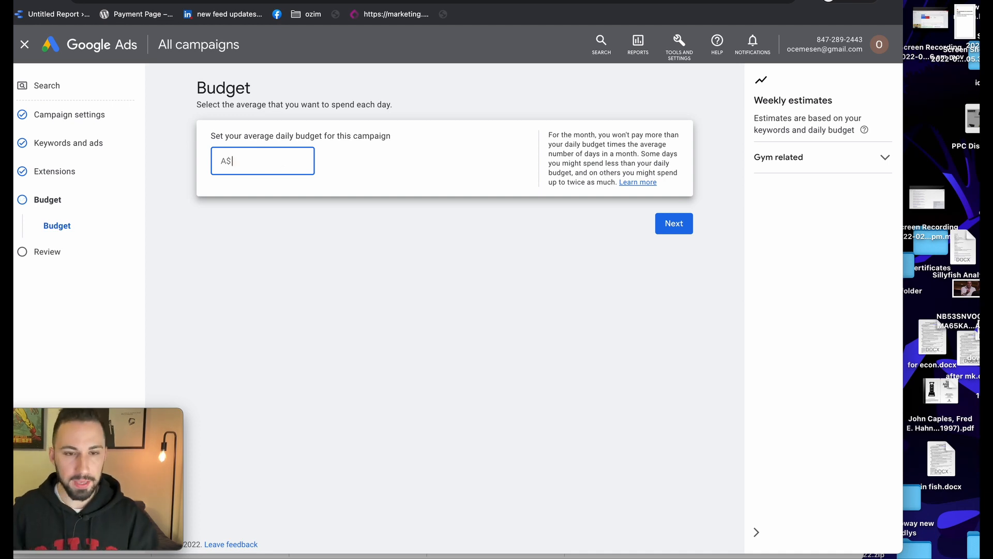
{"action": "type", "text": "5"}
{"action": "left_click", "coordinate": [400, 269]}
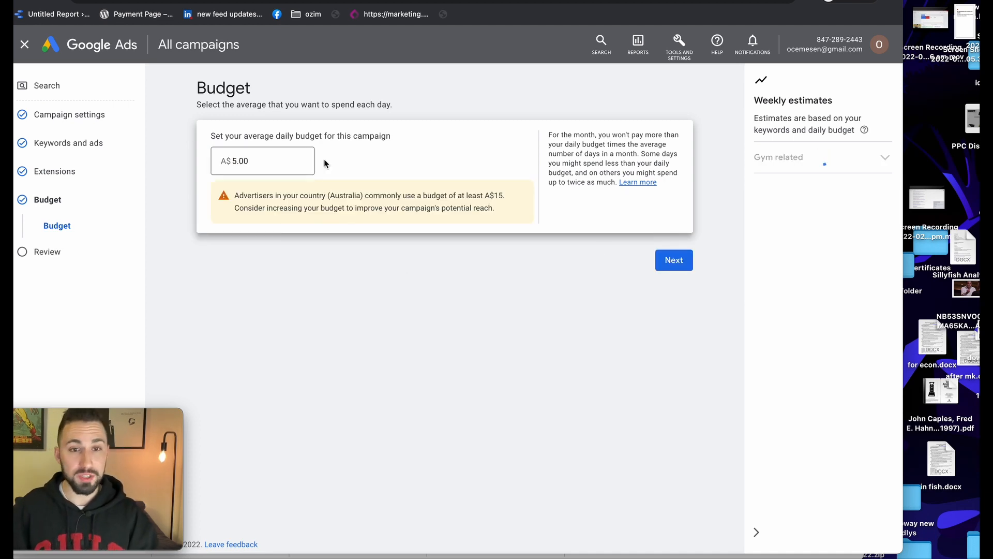
{"action": "left_click", "coordinate": [221, 159]}
{"action": "key", "text": "super+a"}
{"action": "type", "text": "1"}
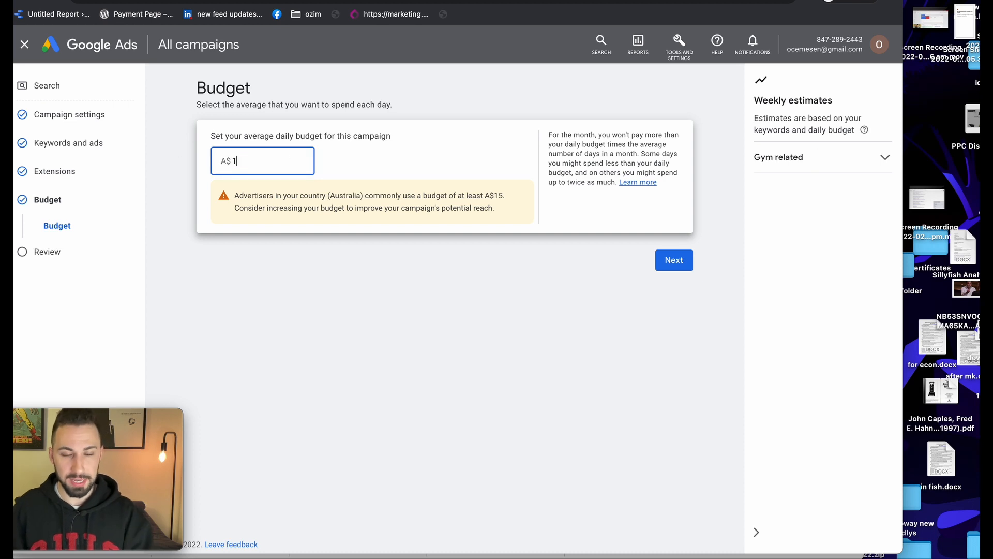
{"action": "type", "text": "0"}
{"action": "left_click", "coordinate": [501, 219]}
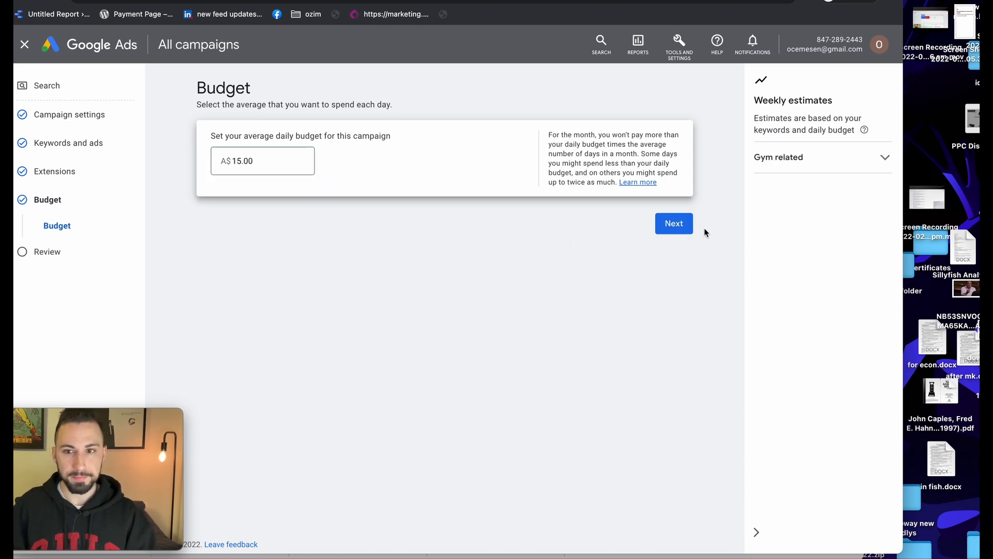
{"action": "left_click", "coordinate": [674, 223]}
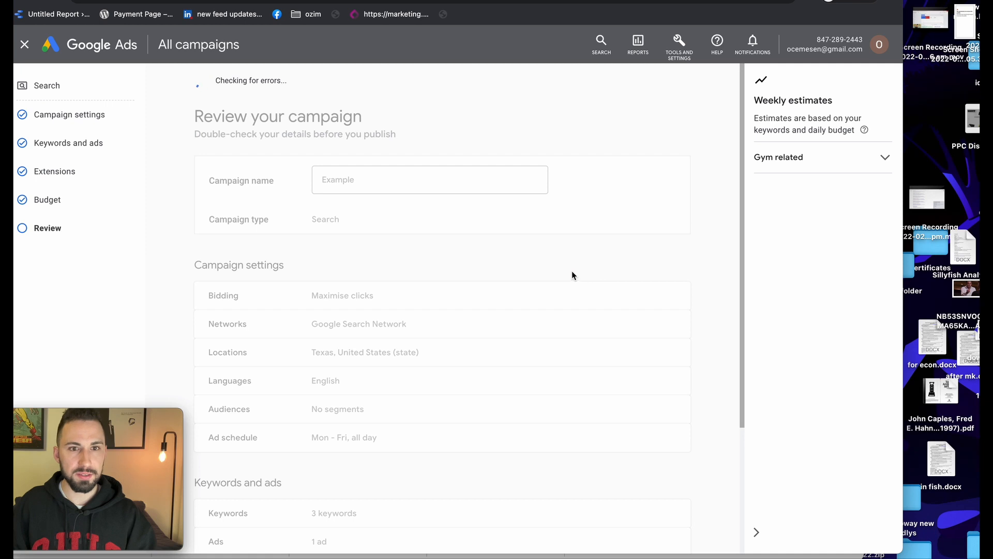
Scroll through the campaign review: Texas targeting, 3 keywords, 1 ad, A$15.00/day
{"action": "scroll", "coordinate": [383, 244], "scroll_direction": "down", "scroll_amount": 4}
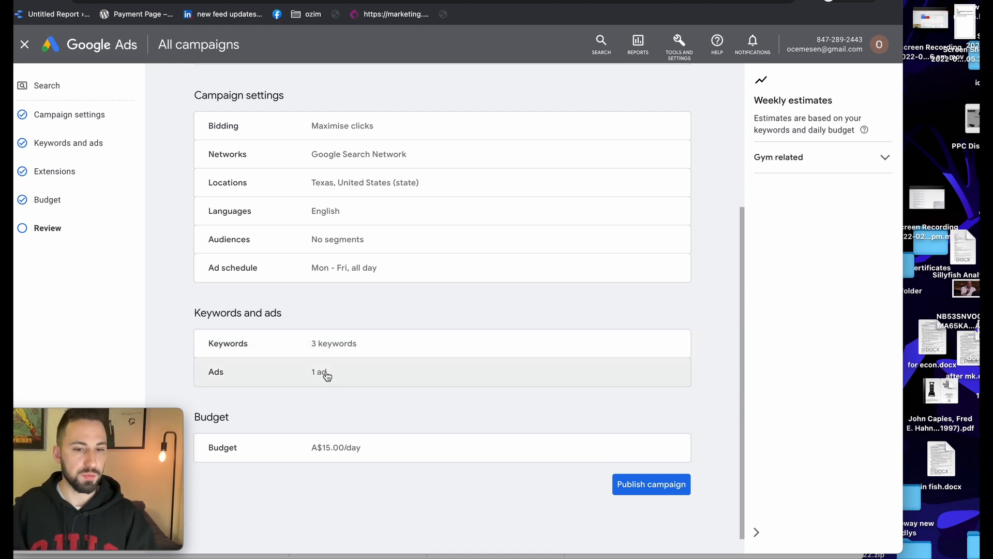
{"action": "scroll", "coordinate": [327, 376], "scroll_direction": "up", "scroll_amount": 3}
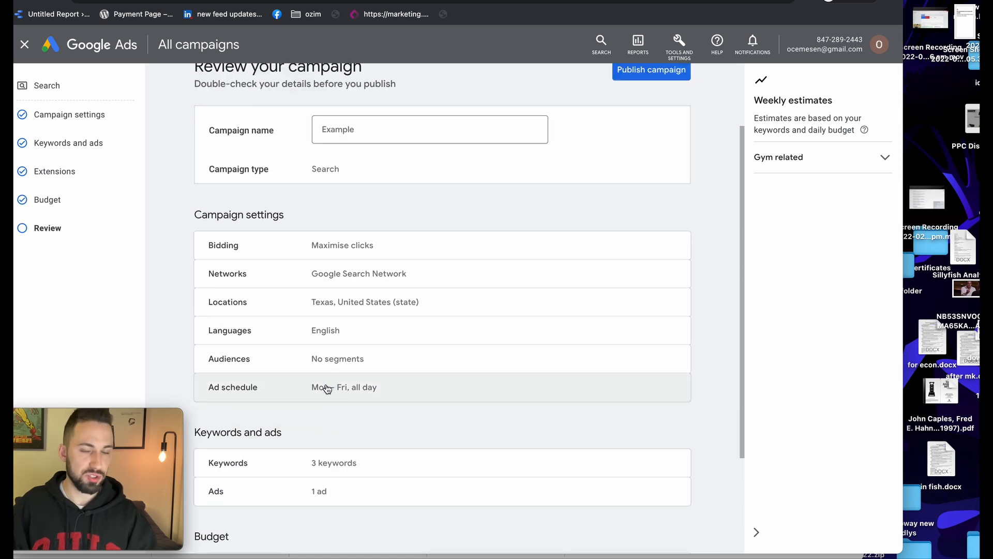
{"action": "scroll", "coordinate": [333, 391], "scroll_direction": "down", "scroll_amount": 1}
{"action": "scroll", "coordinate": [333, 388], "scroll_direction": "up", "scroll_amount": 3}
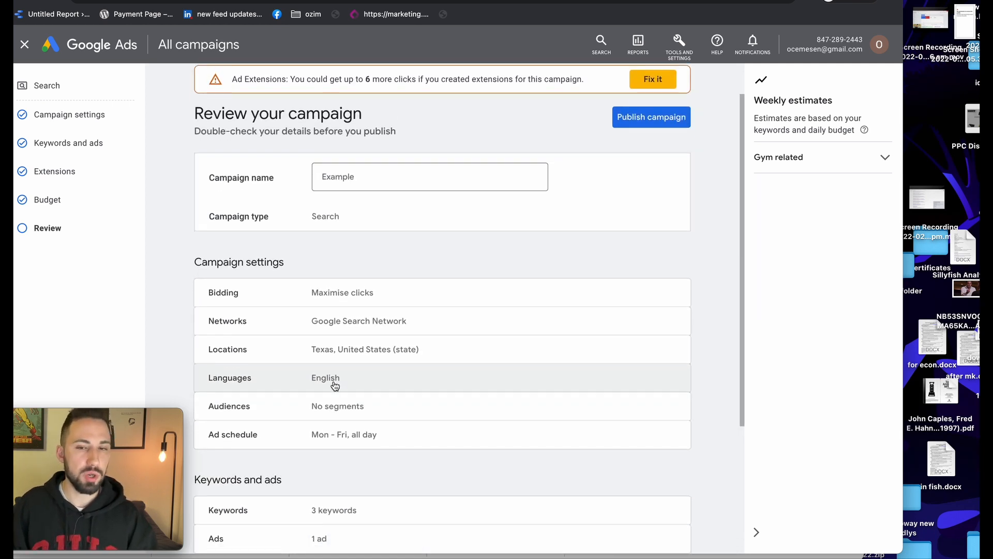
{"action": "scroll", "coordinate": [335, 383], "scroll_direction": "down", "scroll_amount": 5}
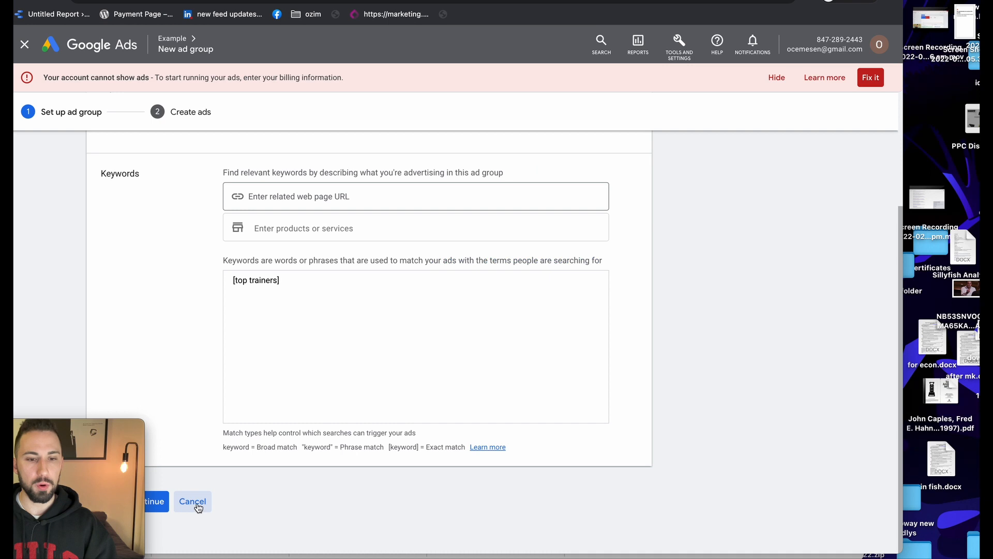
{"action": "left_click", "coordinate": [193, 501]}
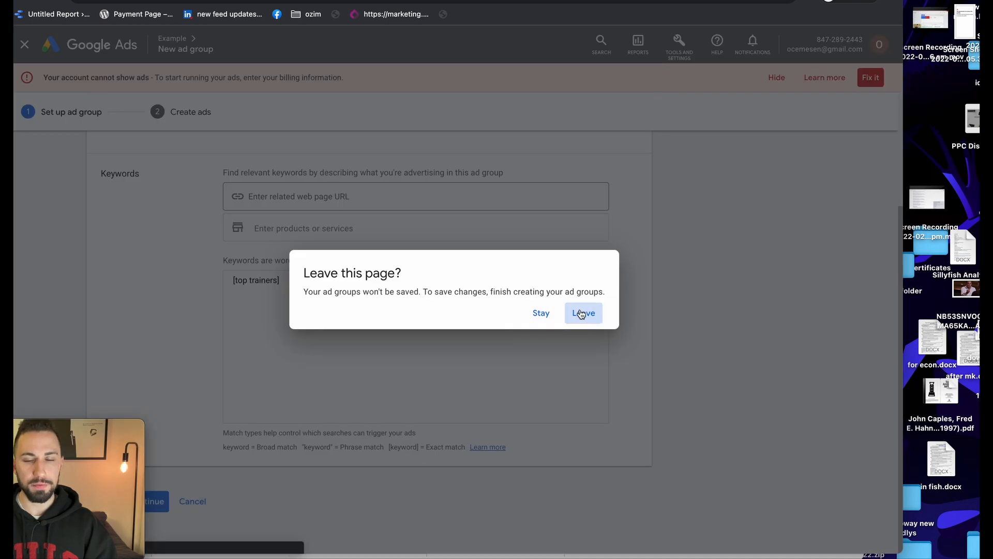
{"action": "left_click", "coordinate": [582, 313]}
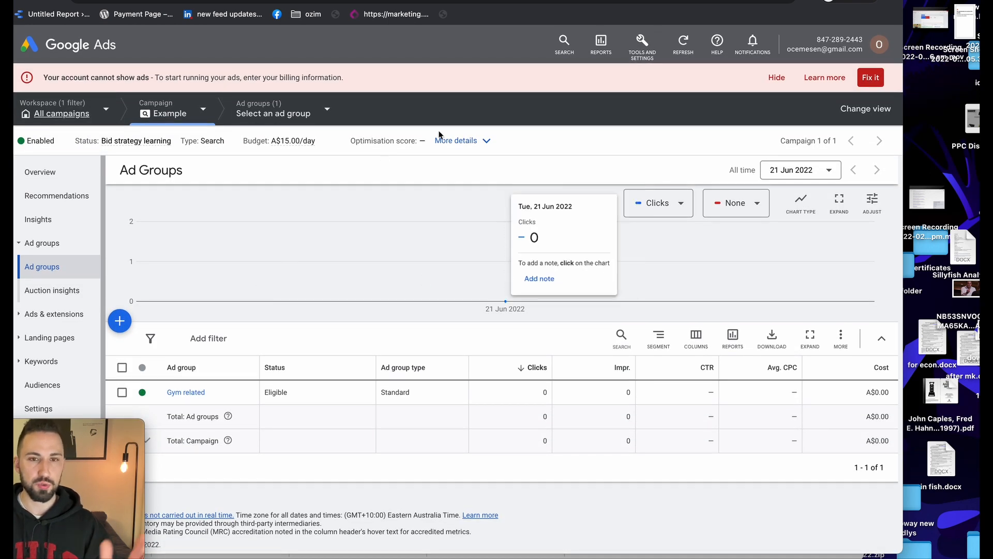